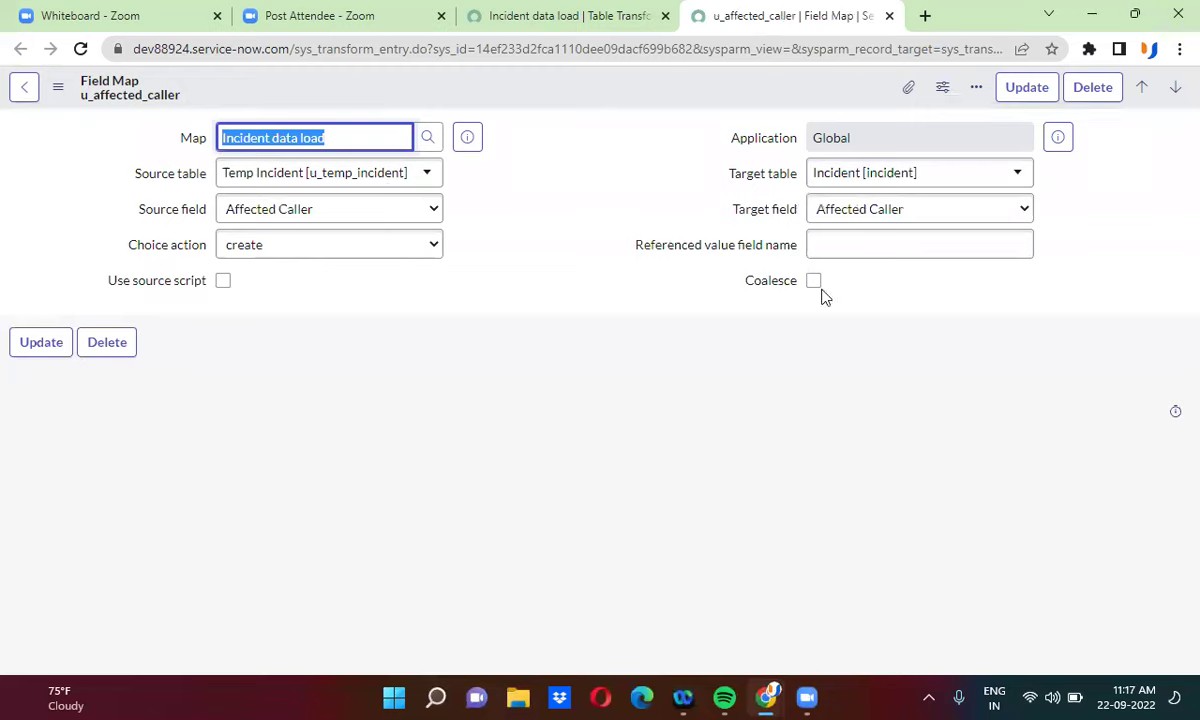
- Bring up File Explorer while the Affected Caller field map still shows Choice action create
{"action": "left_click", "coordinate": [518, 697]}
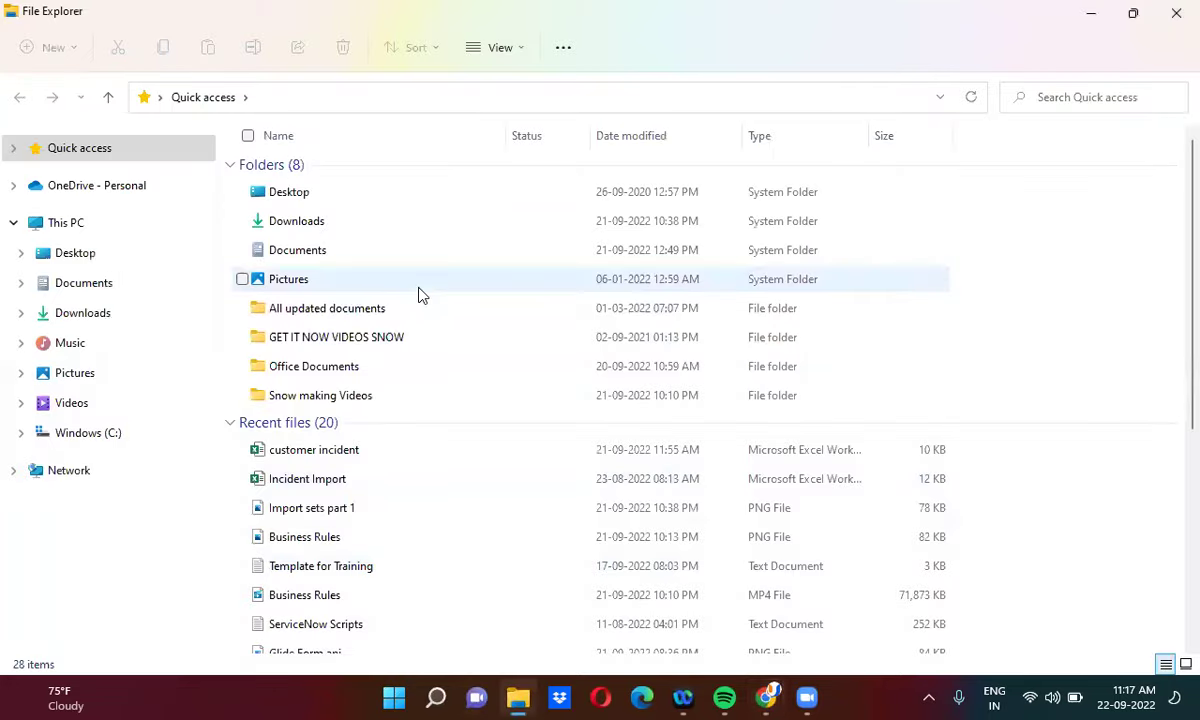
- In the customer incident workbook, enter a new caller name in cell I5 for INC0010820, then minimize Excel
{"action": "double_click", "coordinate": [362, 450]}
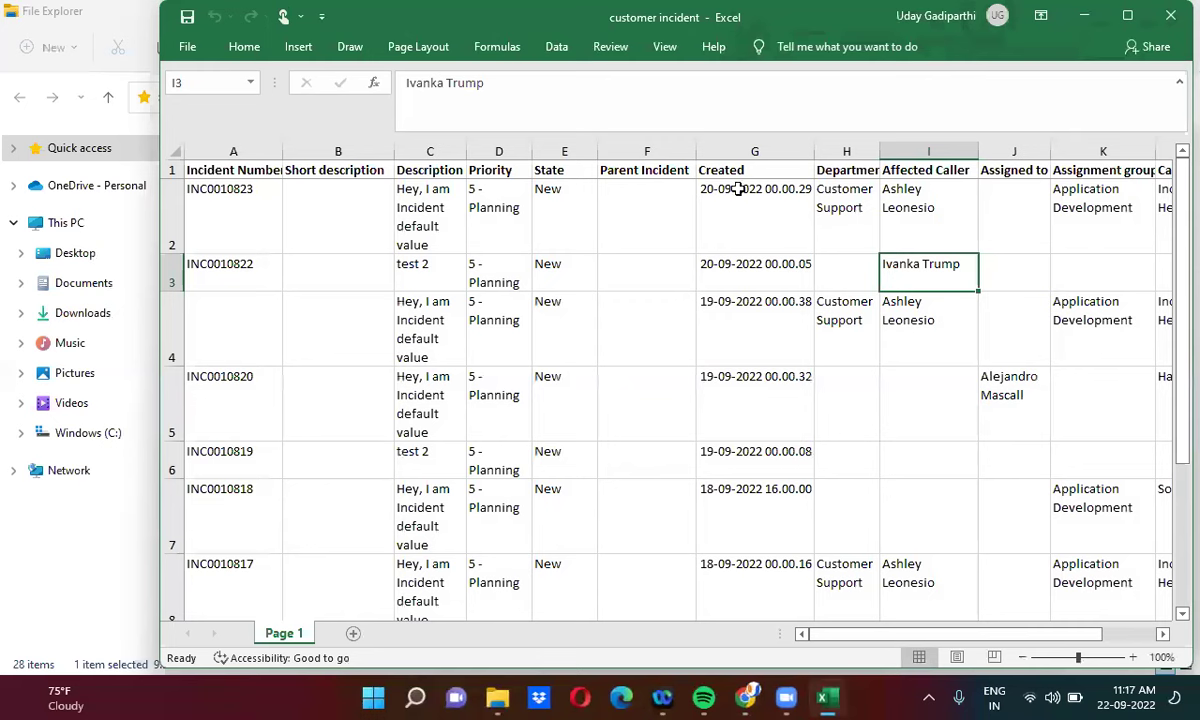
{"action": "left_click", "coordinate": [1127, 17]}
{"action": "left_click", "coordinate": [755, 393]}
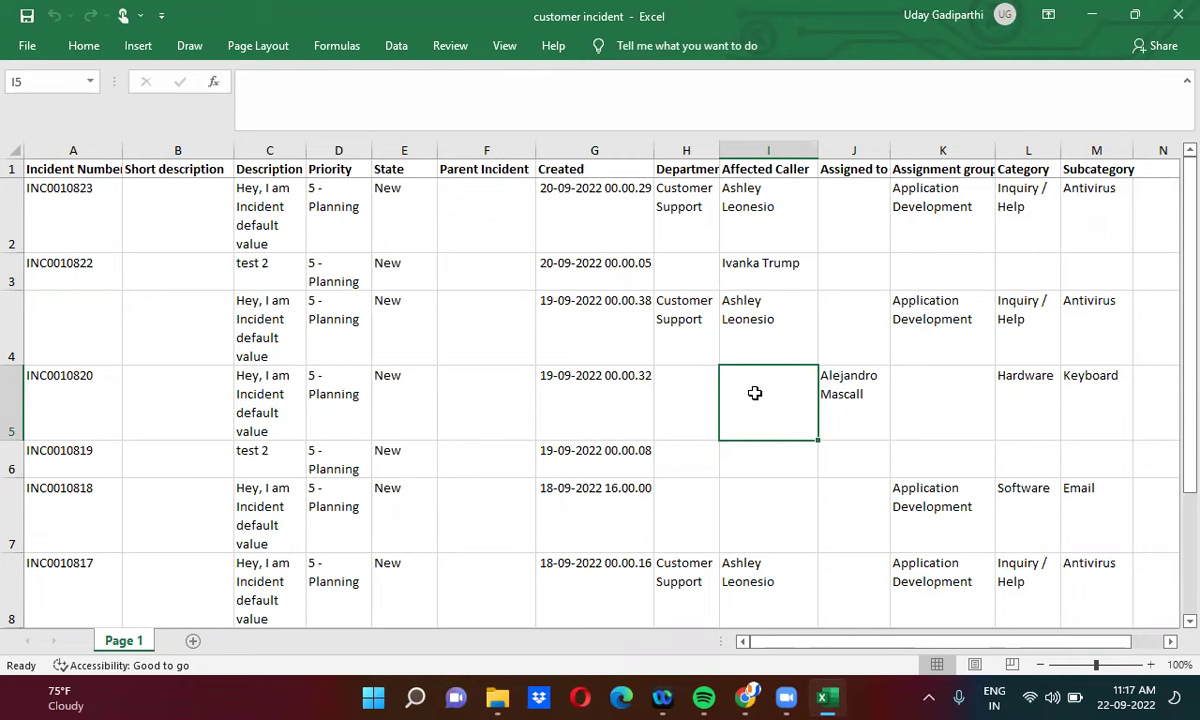
{"action": "type", "text": "S"}
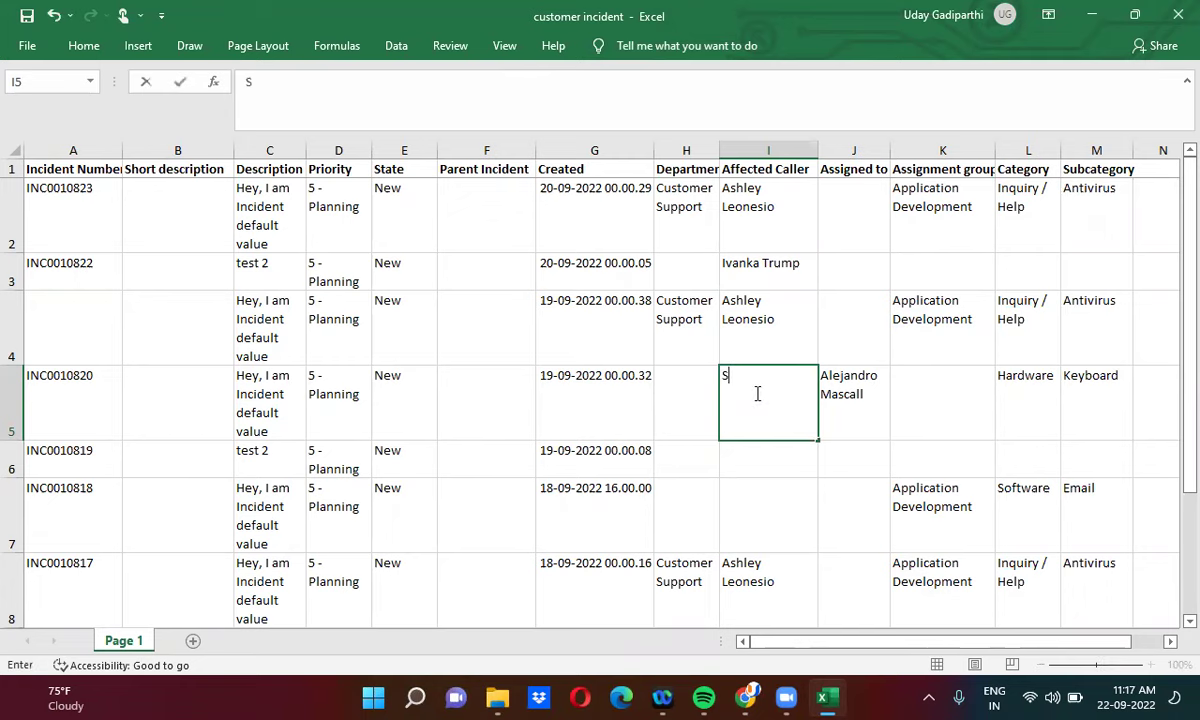
{"action": "type", "text": "under Pichai"}
{"action": "key", "text": "ctrl+Return"}
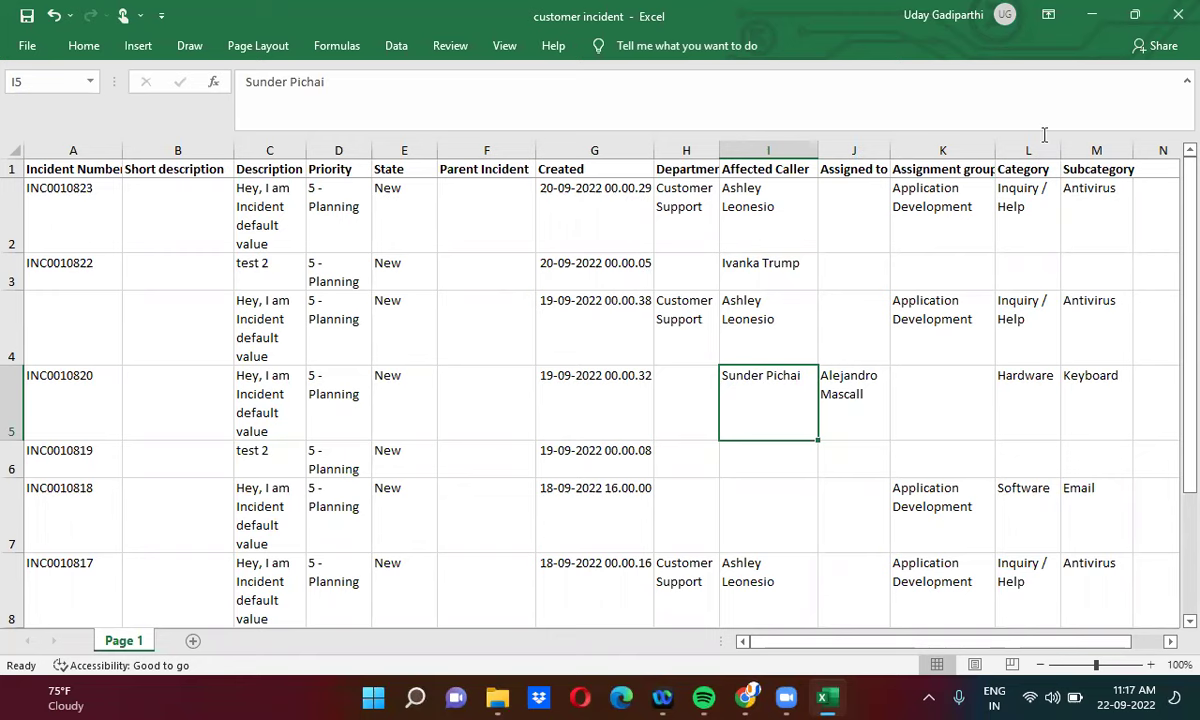
{"action": "left_click", "coordinate": [497, 697]}
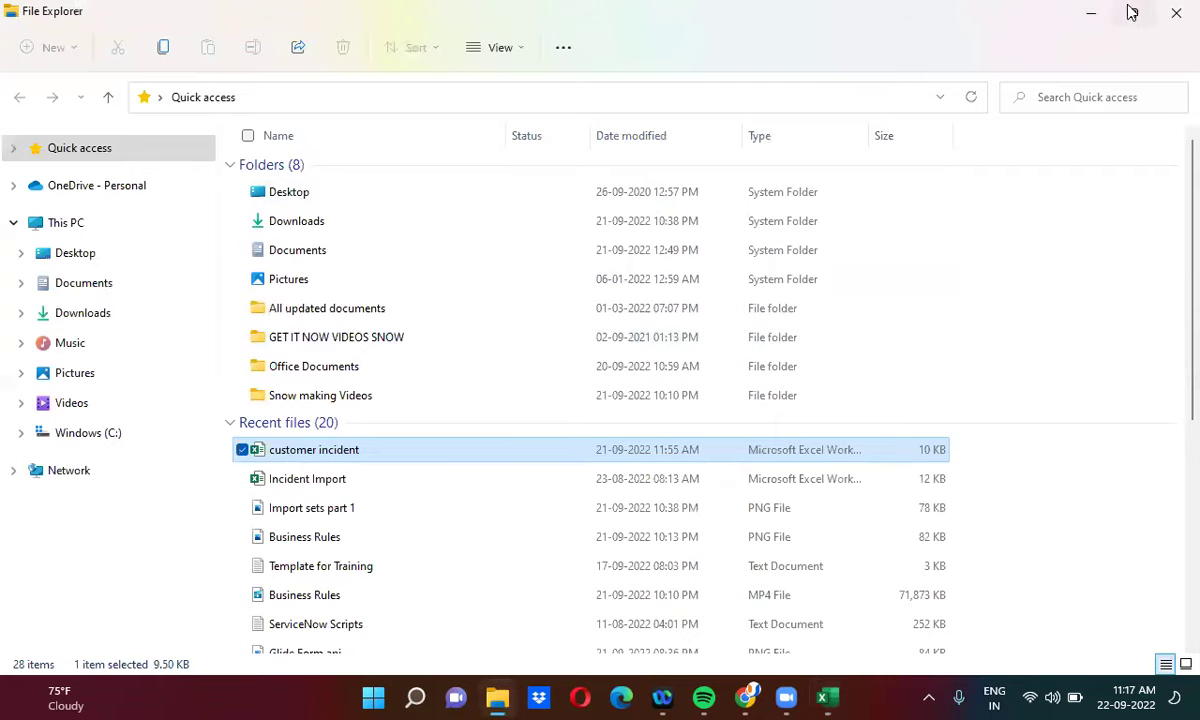
{"action": "left_click", "coordinate": [1090, 15]}
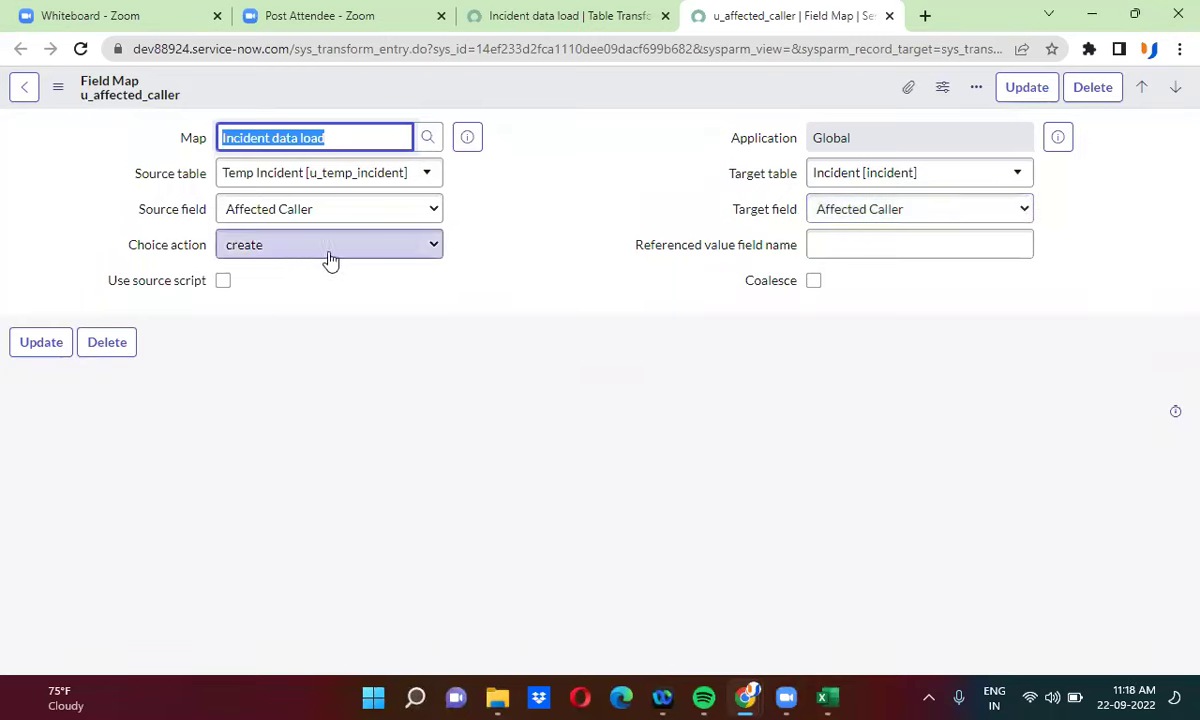
- Cycle the Affected Caller Choice action through ignore and reject back to create, then check the workbook
{"action": "left_click", "coordinate": [268, 258]}
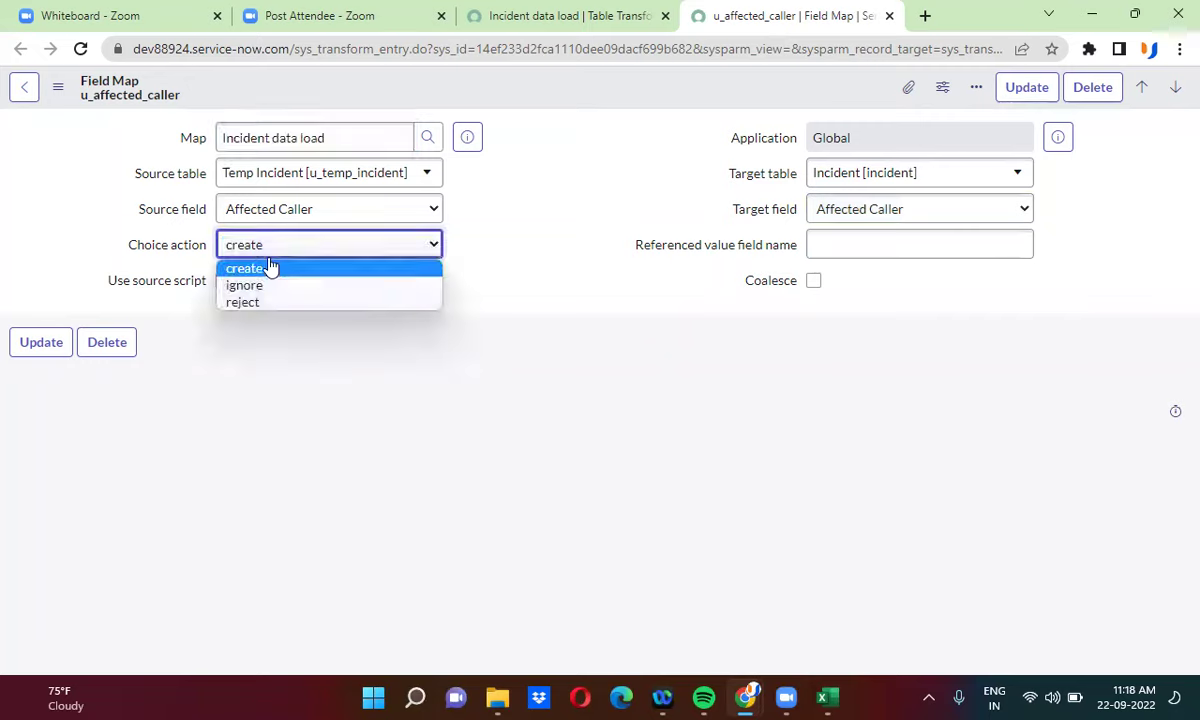
{"action": "left_click", "coordinate": [277, 289]}
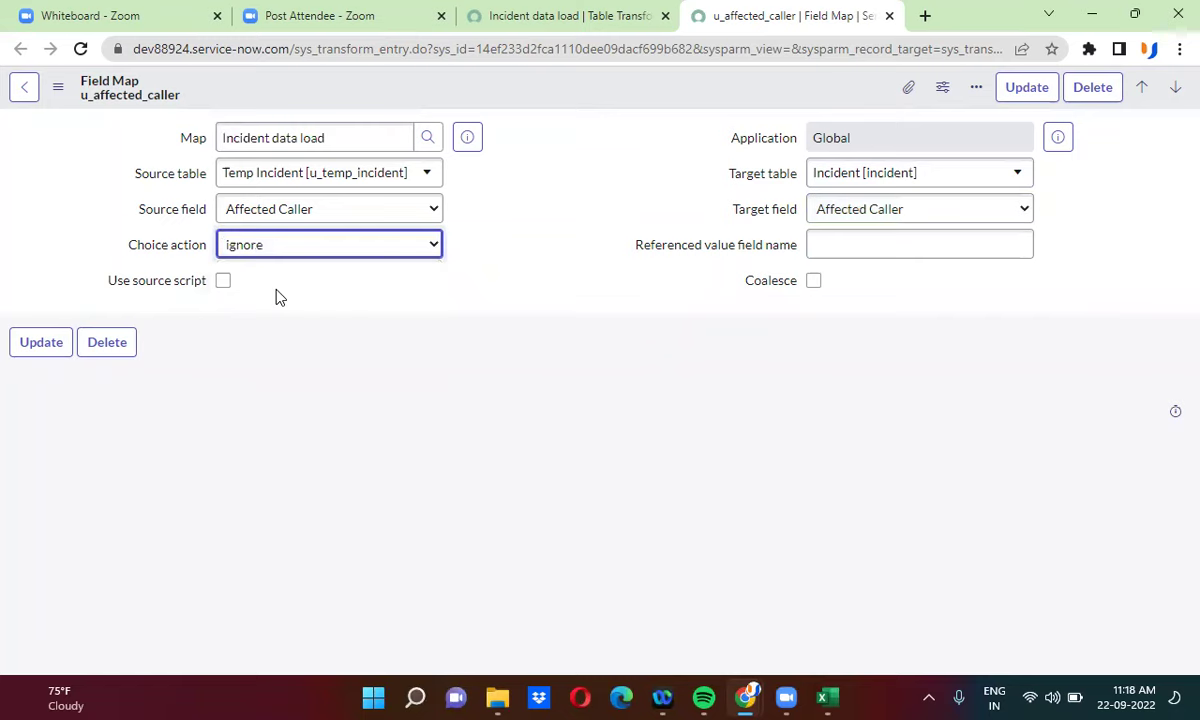
{"action": "left_click", "coordinate": [280, 251]}
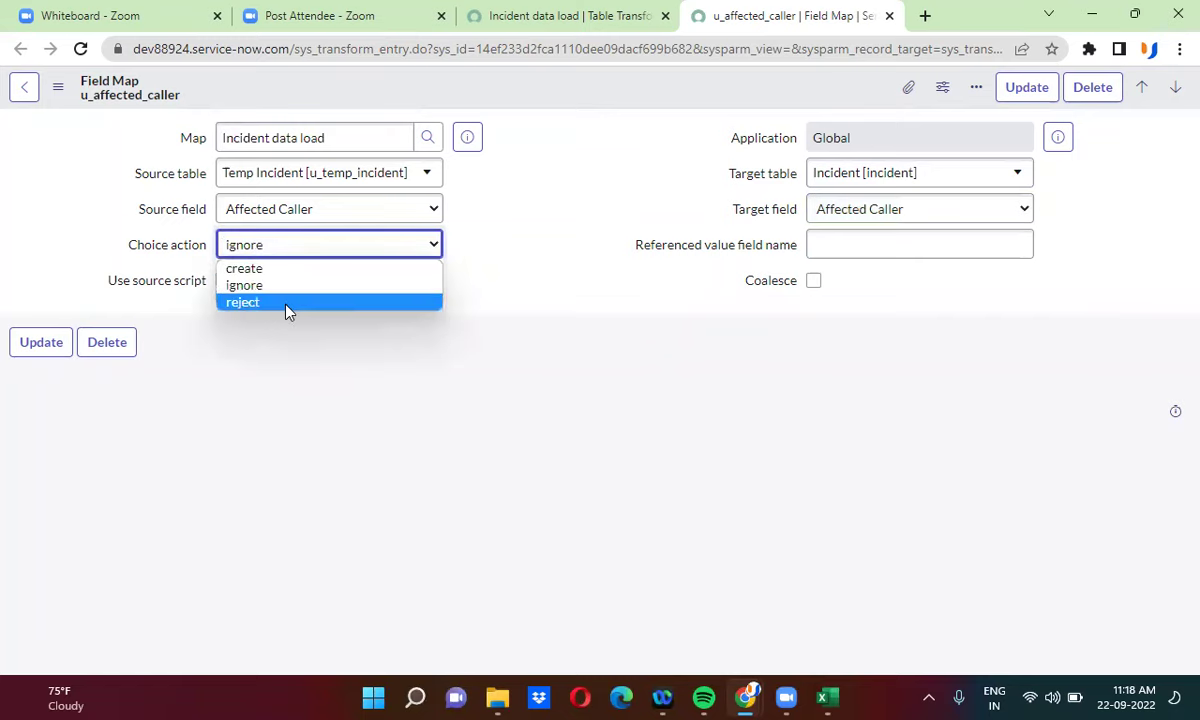
{"action": "left_click", "coordinate": [286, 304]}
{"action": "left_click", "coordinate": [271, 248]}
{"action": "left_click", "coordinate": [282, 268]}
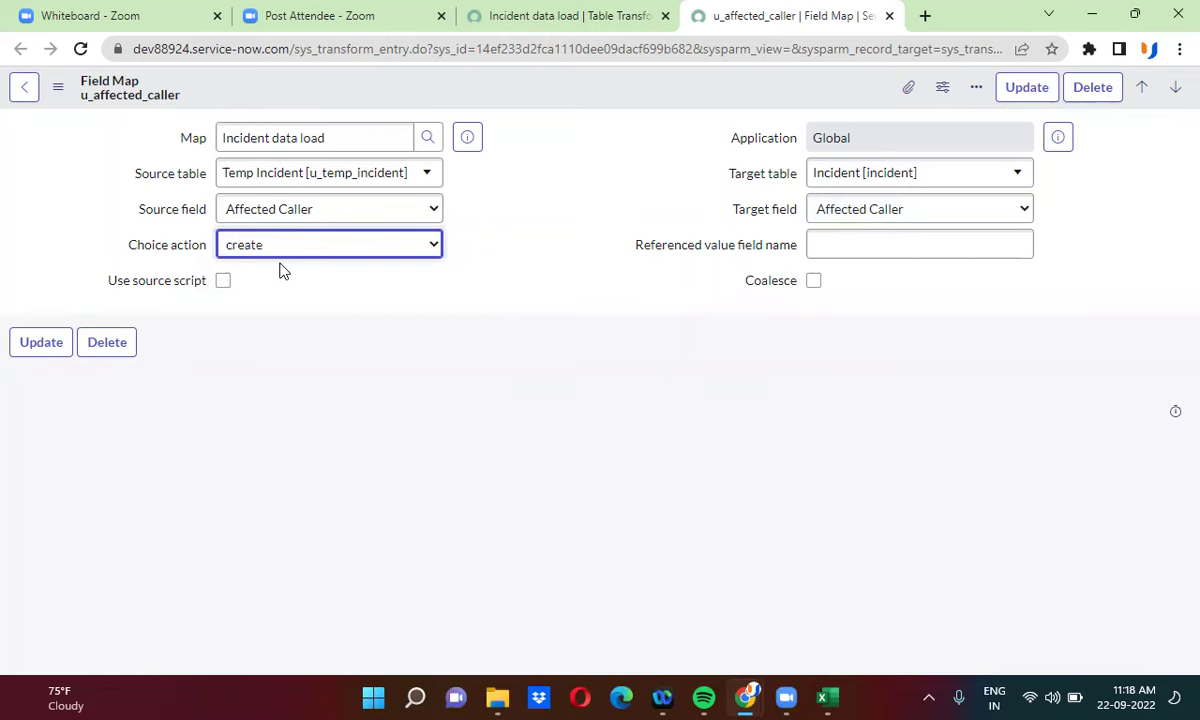
{"action": "left_click", "coordinate": [826, 697]}
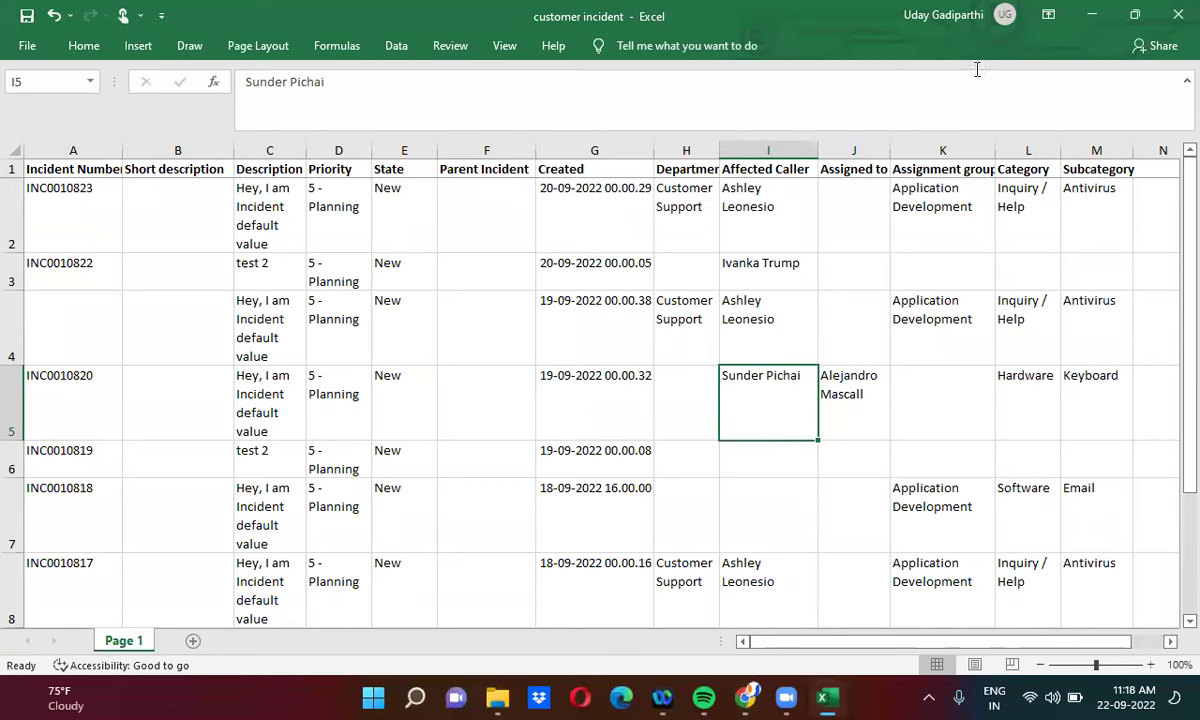
{"action": "left_click", "coordinate": [1093, 17]}
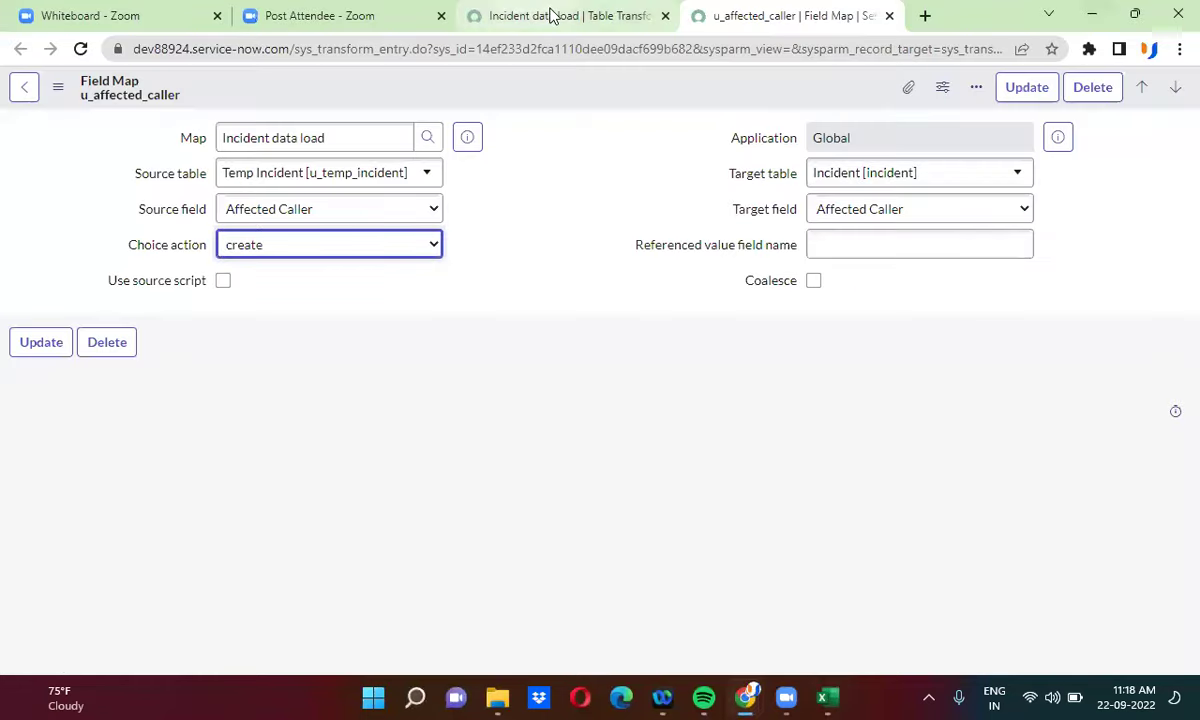
- Open the sys_user list from the navigator filter in its own tab, then return to the Incident data load map
{"action": "left_click", "coordinate": [551, 17]}
{"action": "left_click", "coordinate": [797, 20]}
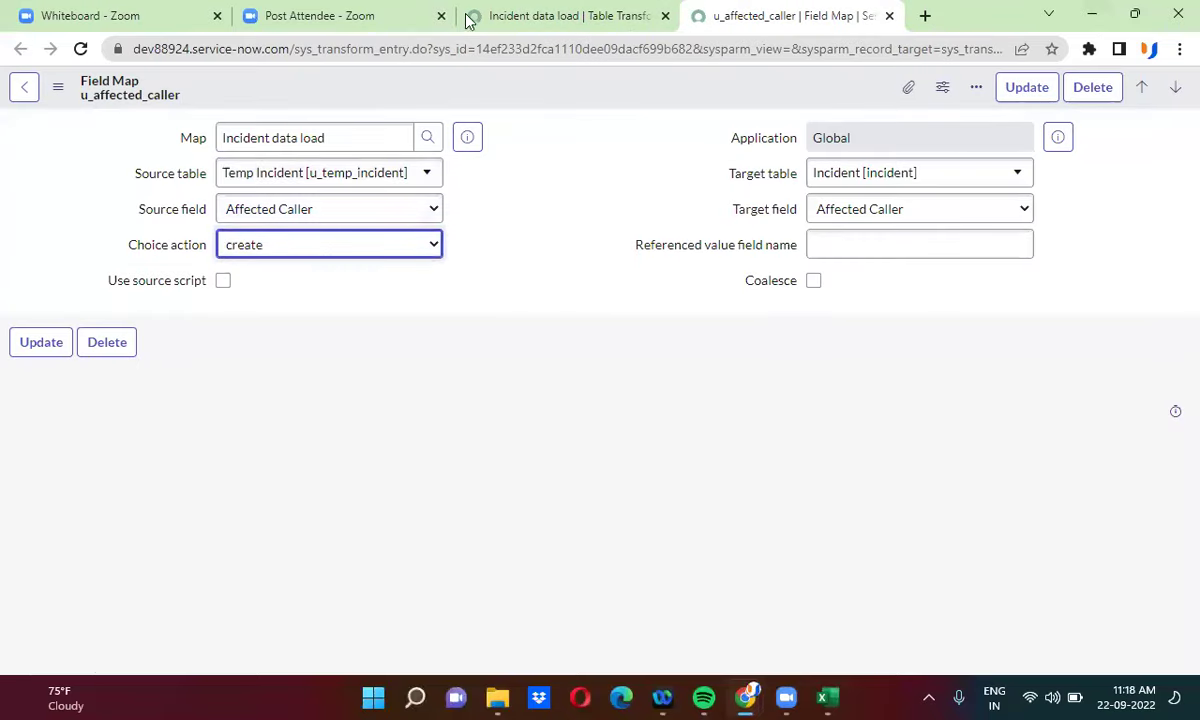
{"action": "left_click", "coordinate": [496, 15]}
{"action": "left_click", "coordinate": [113, 93]}
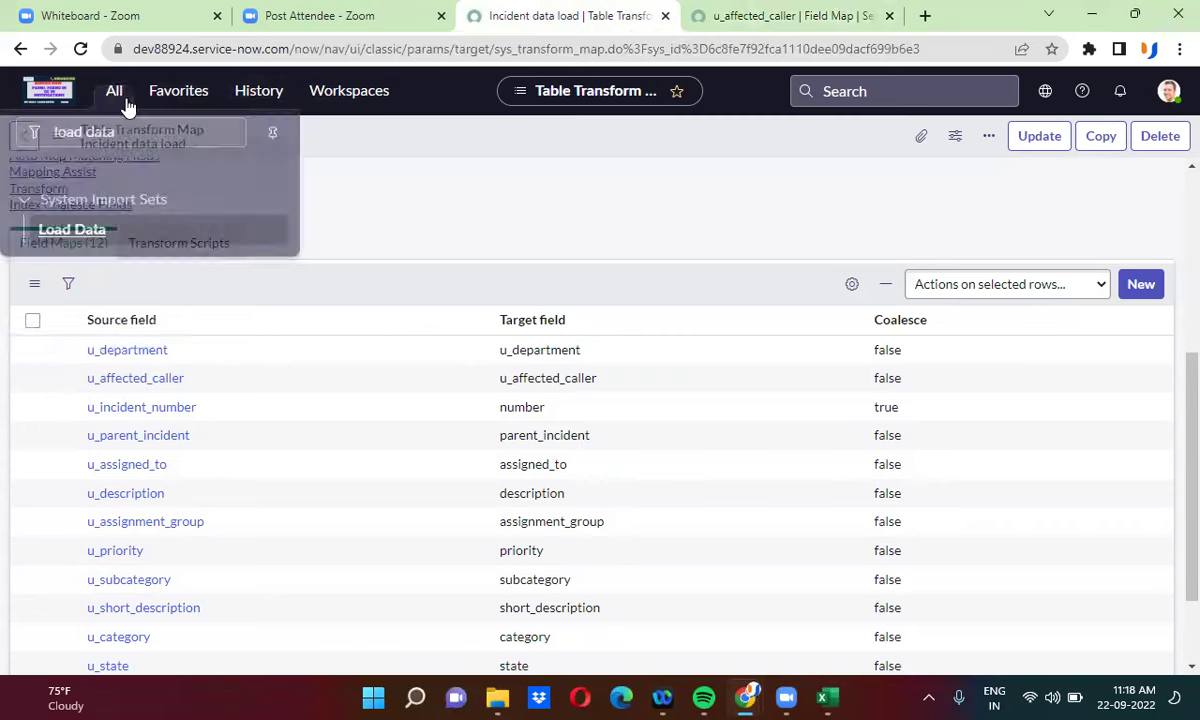
{"action": "left_click", "coordinate": [135, 138]}
{"action": "type", "text": "s"}
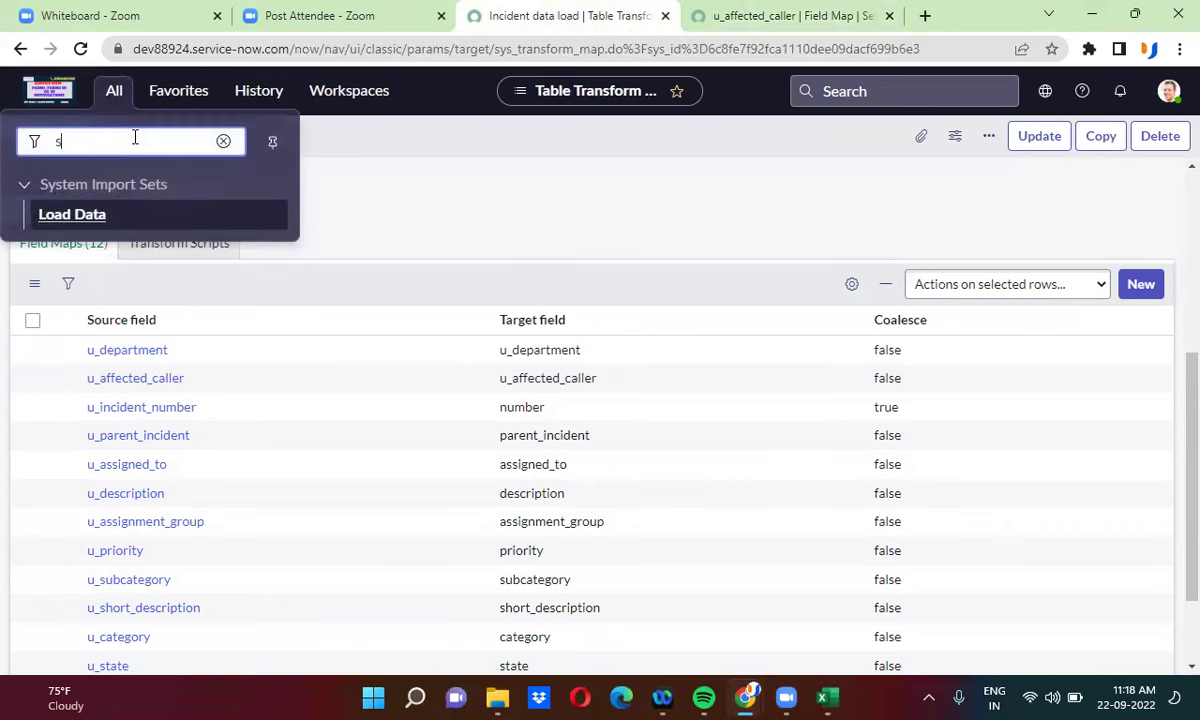
{"action": "type", "text": "ys_us"}
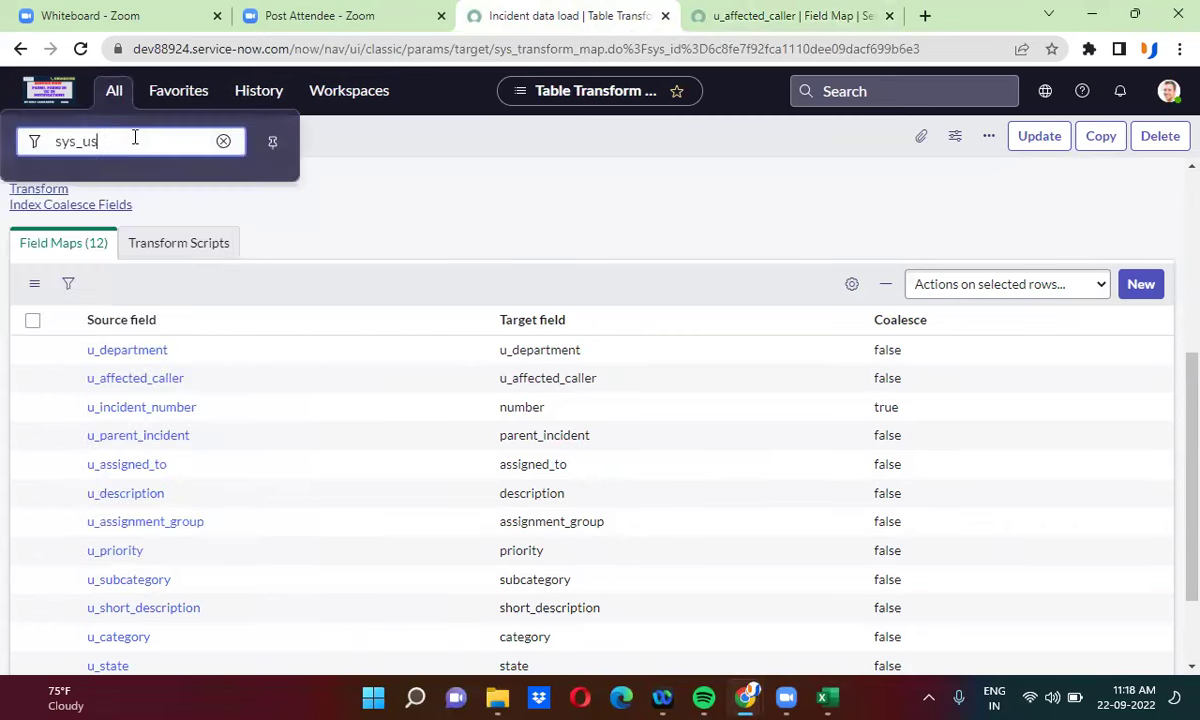
{"action": "type", "text": "er.uist"}
{"action": "key", "text": "Return"}
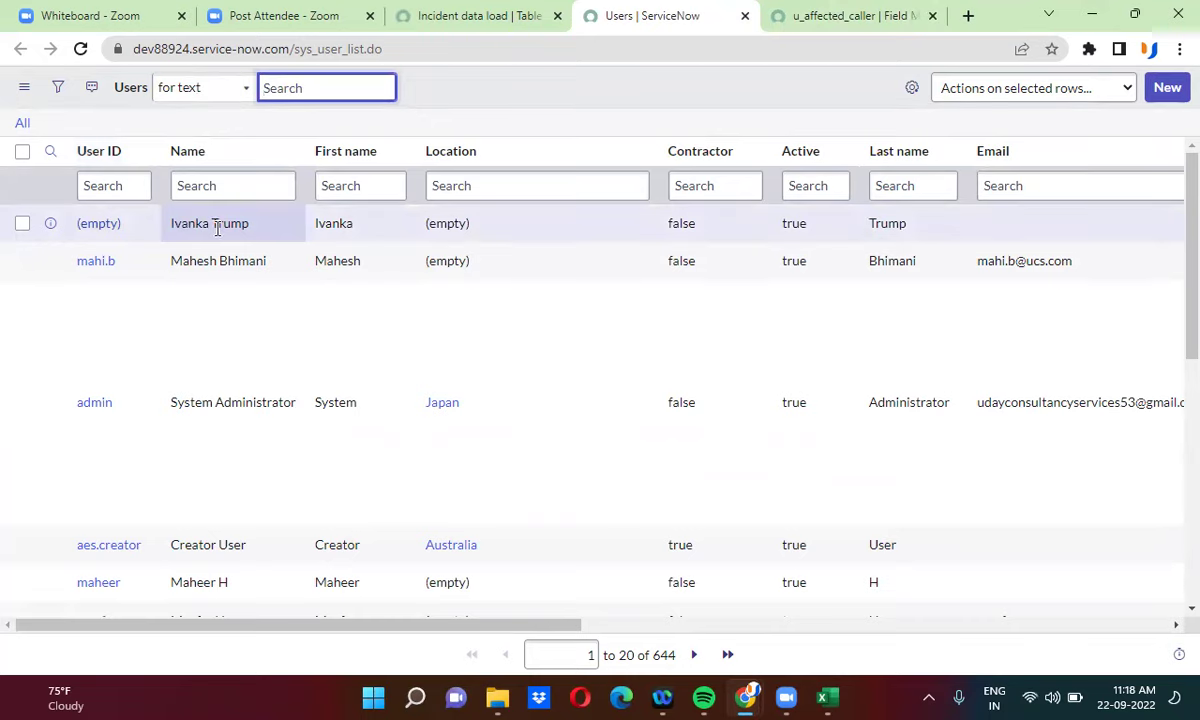
{"action": "left_click", "coordinate": [532, 8]}
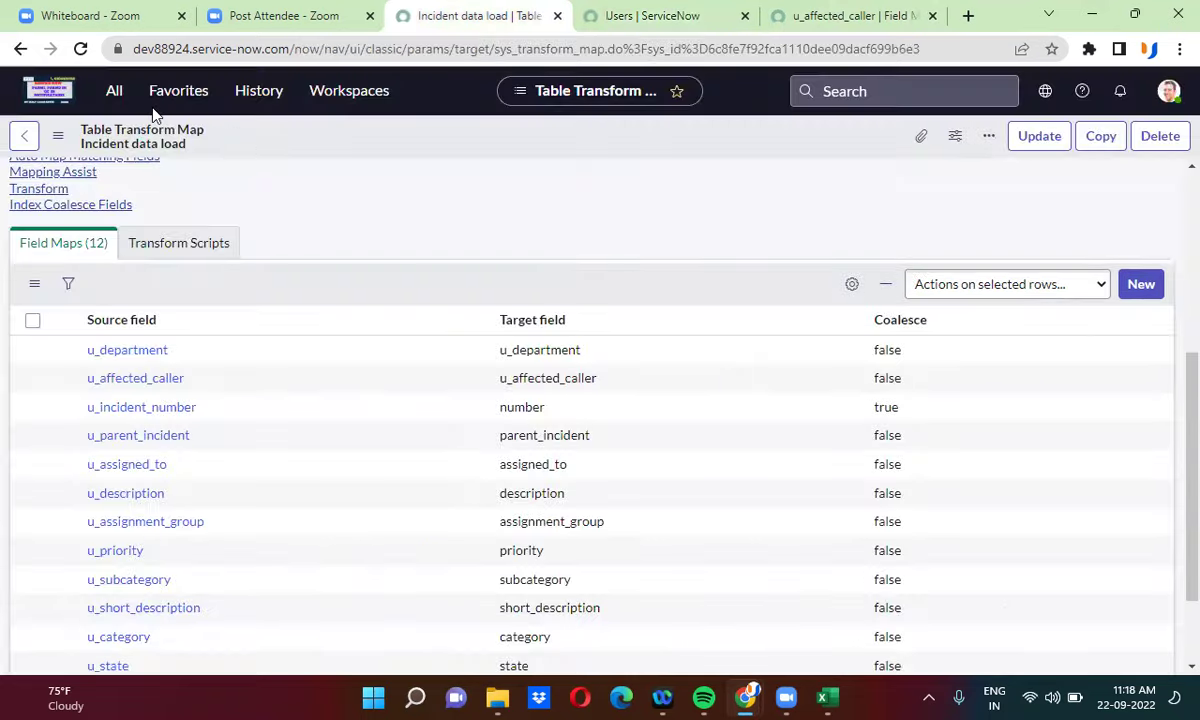
- Open the Load Data page in a new tab by filtering the navigator for 'load da'
{"action": "left_click", "coordinate": [114, 91]}
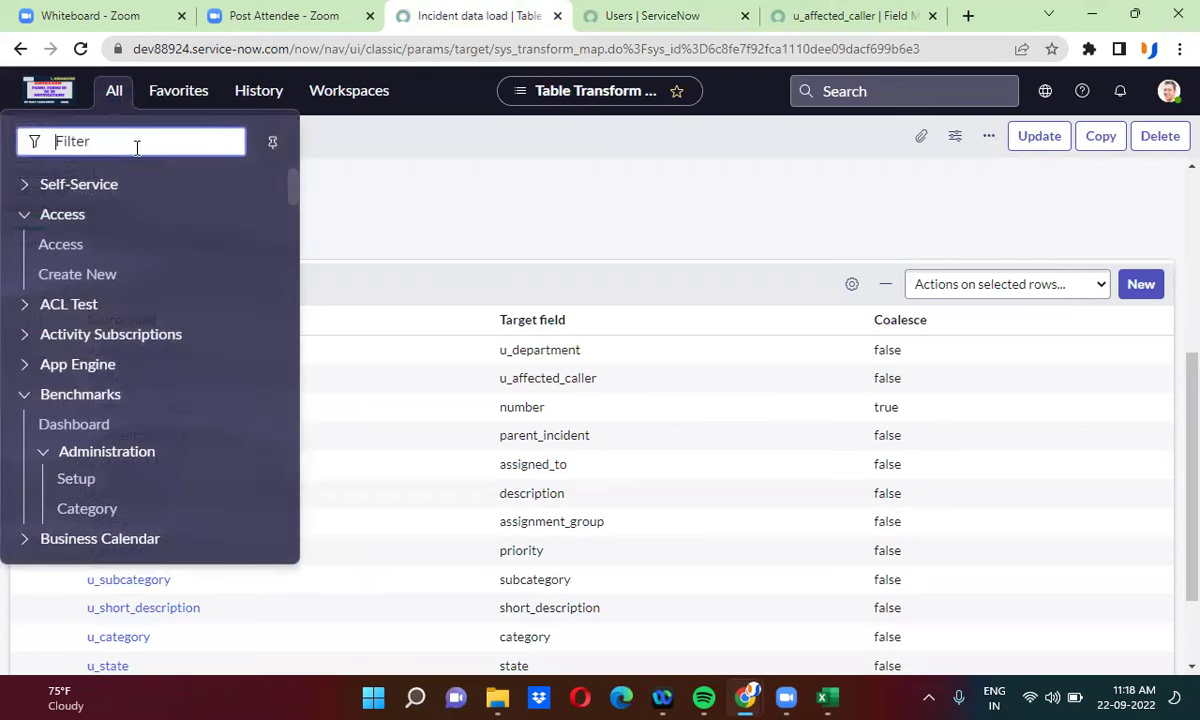
{"action": "type", "text": "load da"}
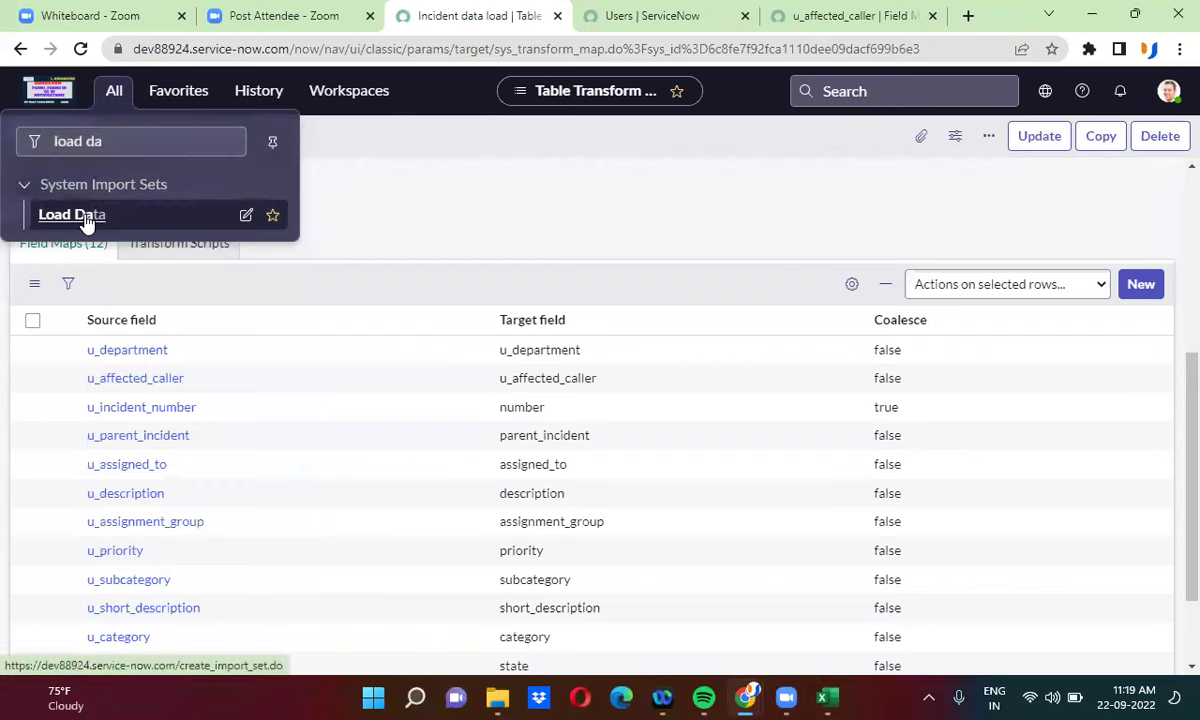
{"action": "middle_click", "coordinate": [88, 217]}
{"action": "left_click", "coordinate": [674, 12]}
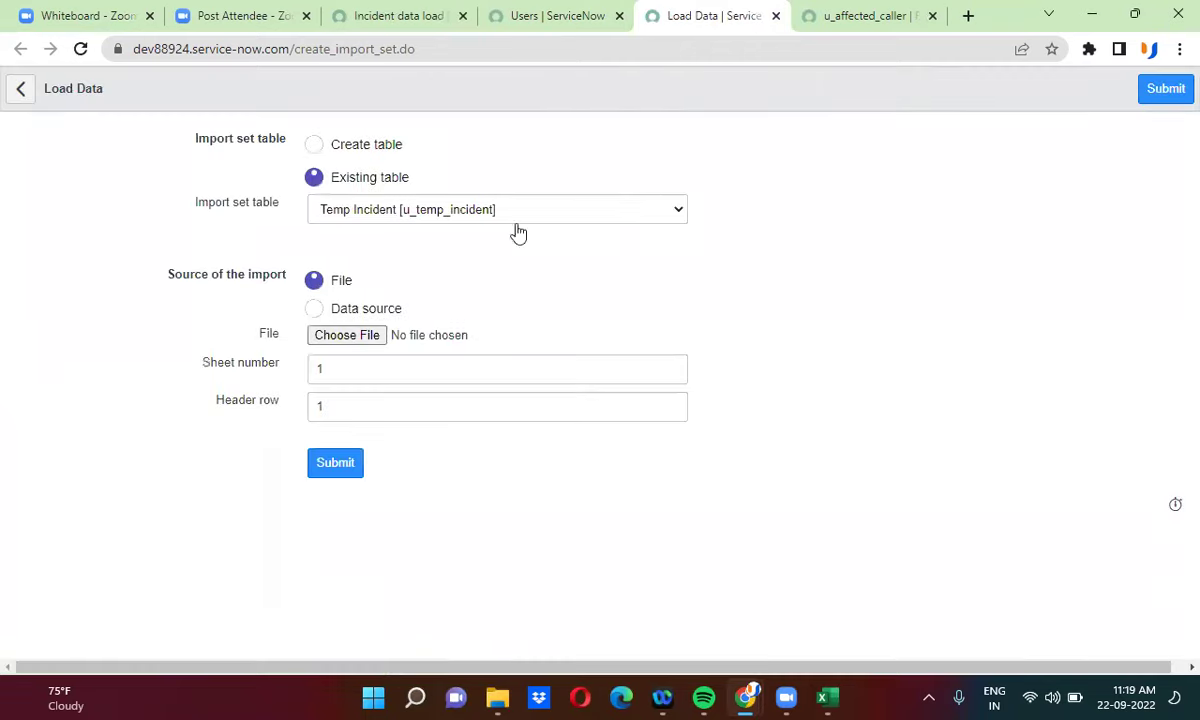
- Import customer incident.xlsx into the Temp Incident table and proceed to transform the import set
{"action": "left_click", "coordinate": [366, 340]}
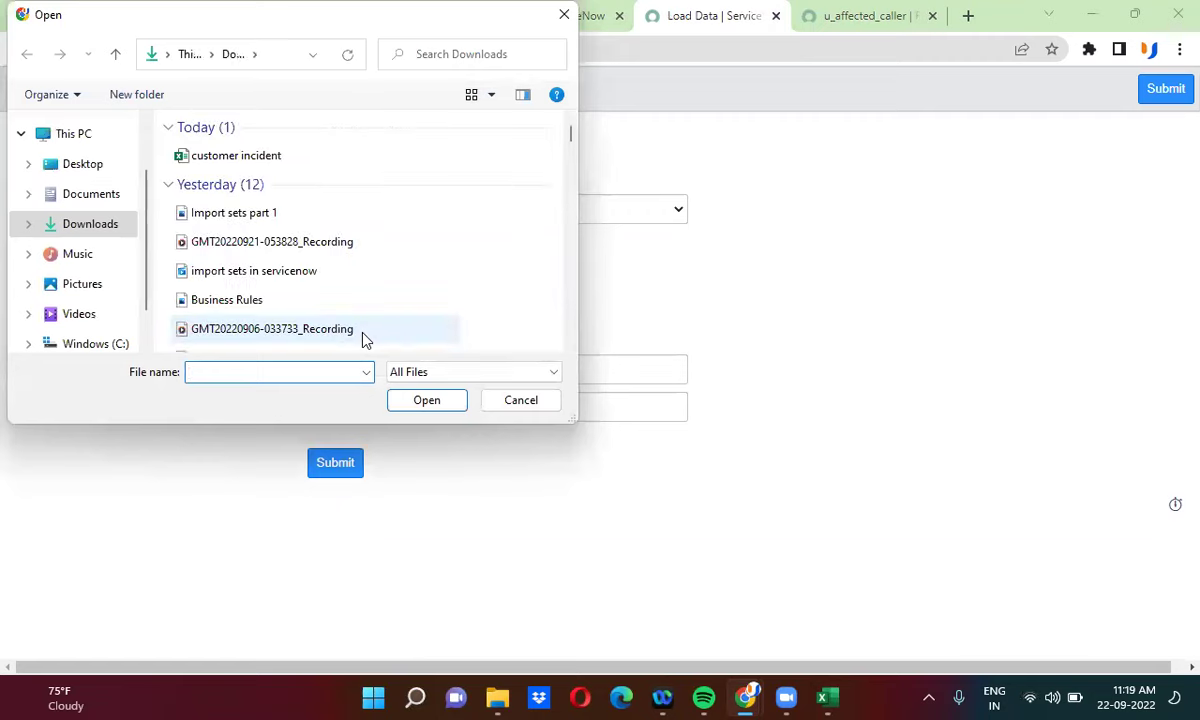
{"action": "left_click", "coordinate": [262, 158]}
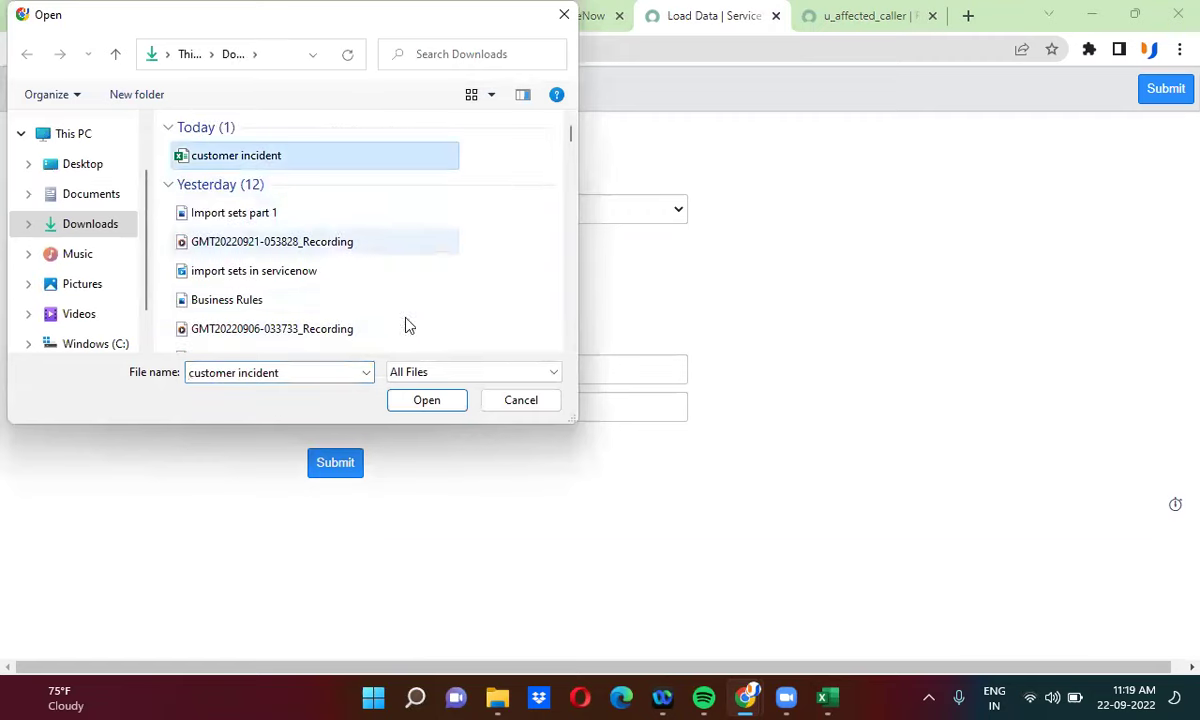
{"action": "left_click", "coordinate": [427, 401]}
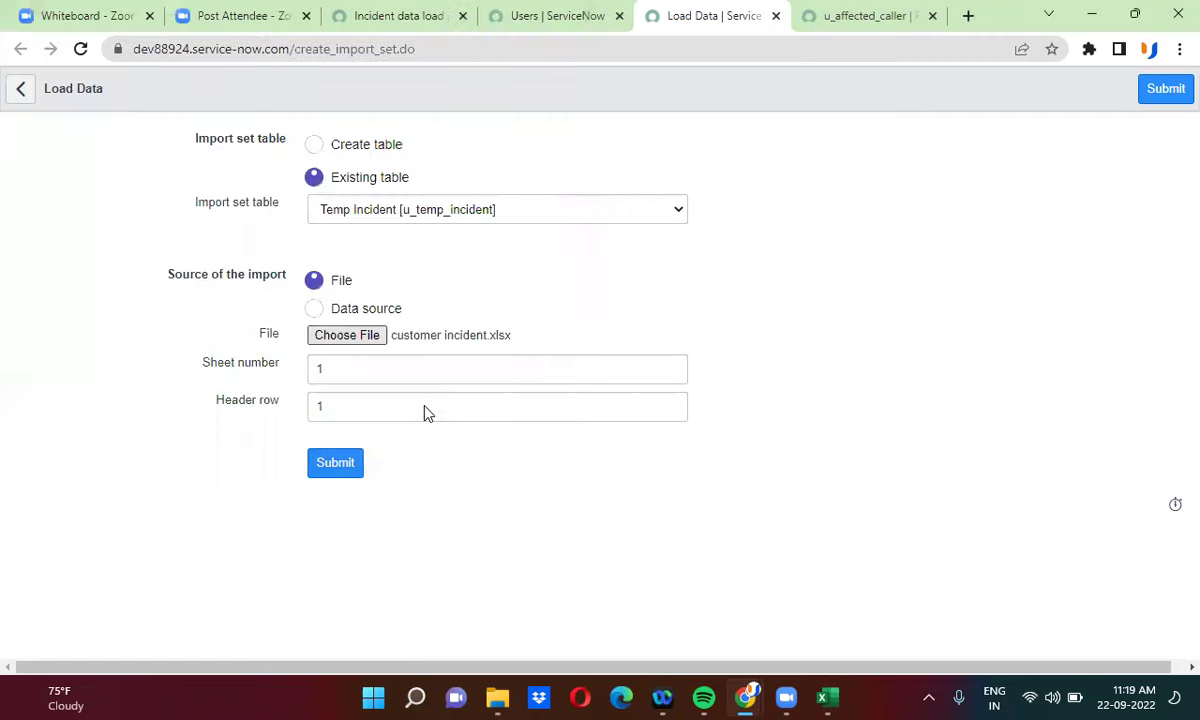
{"action": "left_click", "coordinate": [330, 465]}
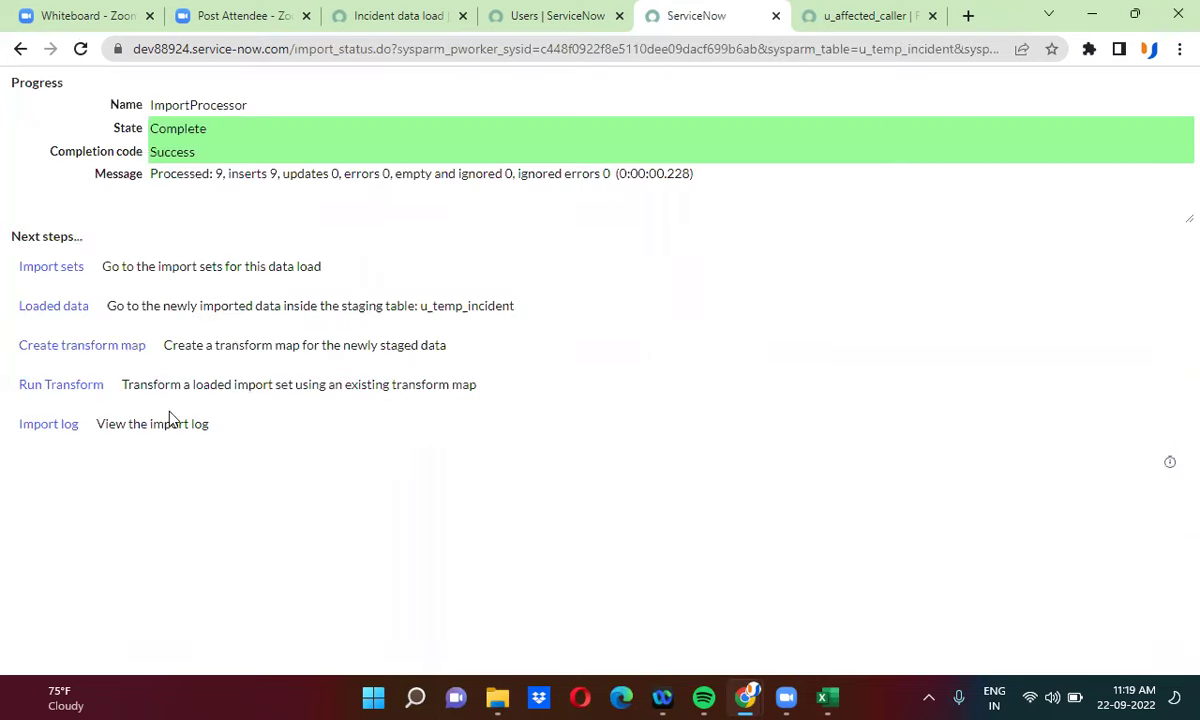
{"action": "left_click", "coordinate": [57, 386]}
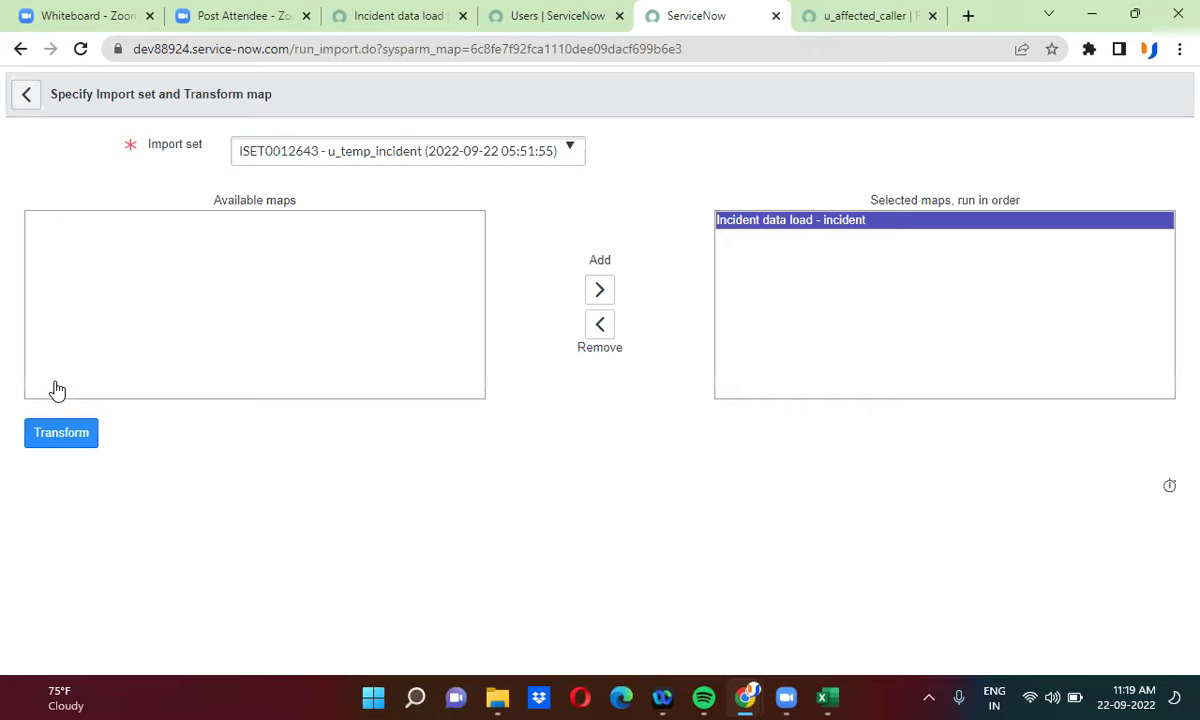
- Transform import set ISET0012643 with the Incident data load map, then reload the full Users list
{"action": "left_click", "coordinate": [57, 440]}
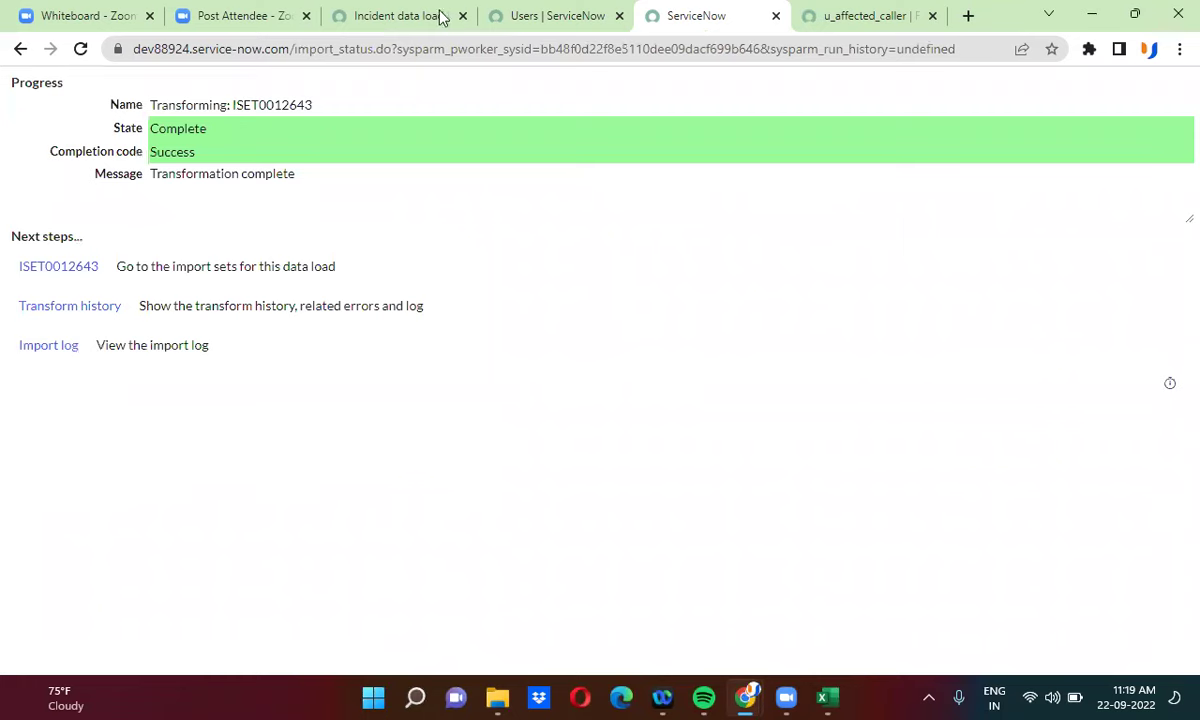
{"action": "left_click", "coordinate": [495, 16]}
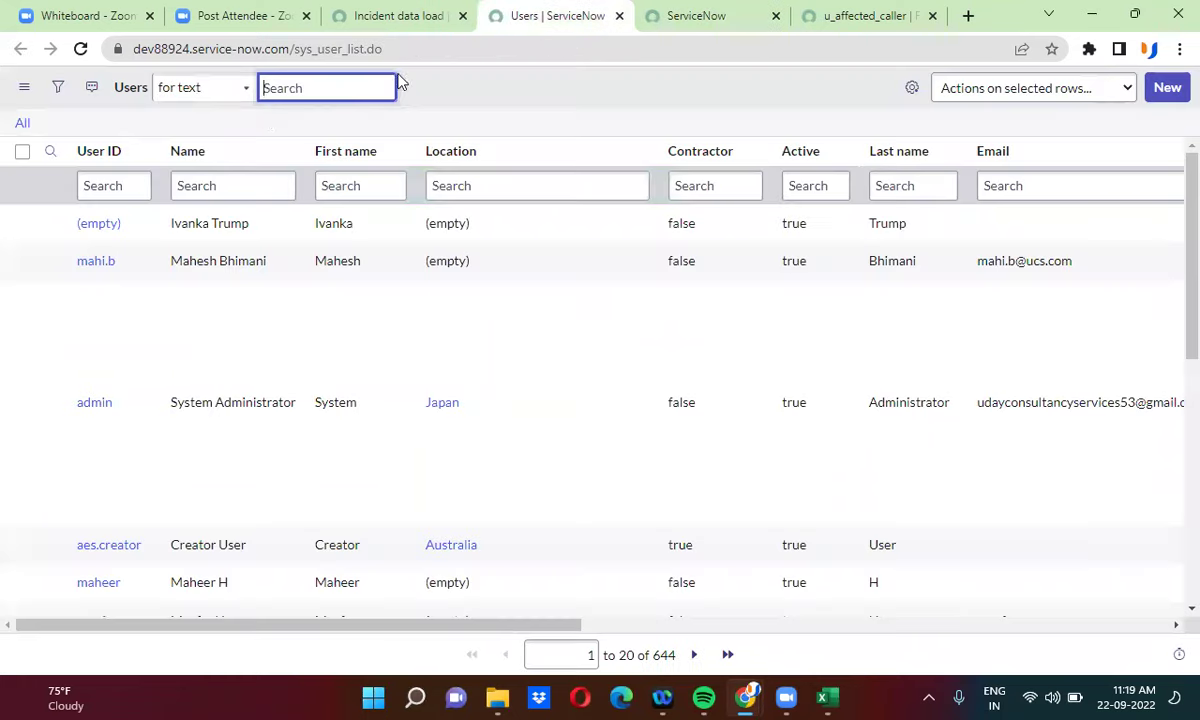
{"action": "left_click", "coordinate": [22, 124]}
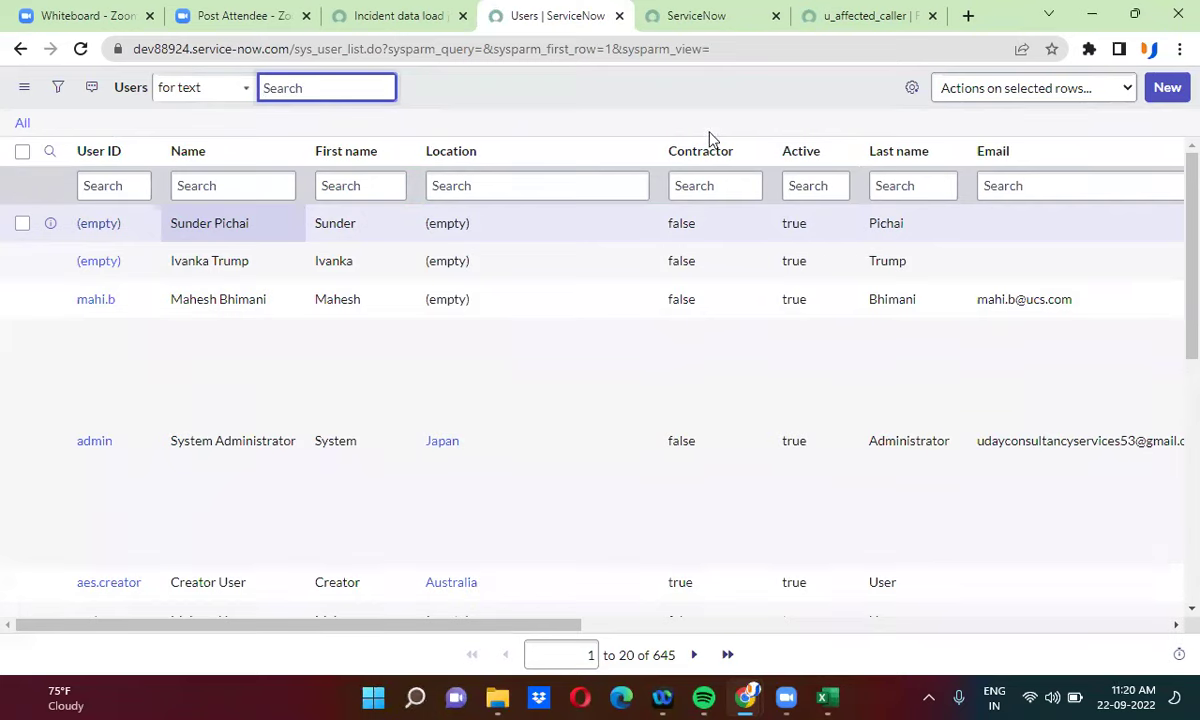
- Switch from the Users list, now 645 records, to the u_affected_caller Field Map form
{"action": "left_click", "coordinate": [844, 16]}
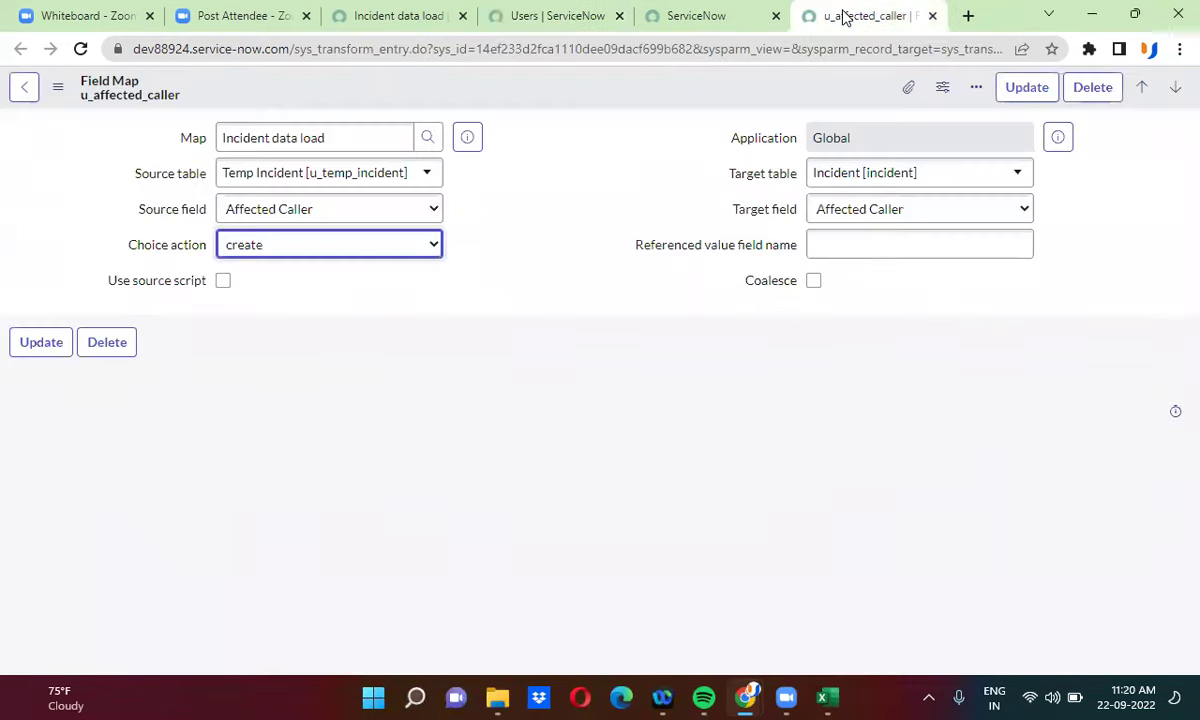
- Review the Choice action options, leave it at create, and bring the customer incident workbook forward
{"action": "left_click", "coordinate": [270, 256]}
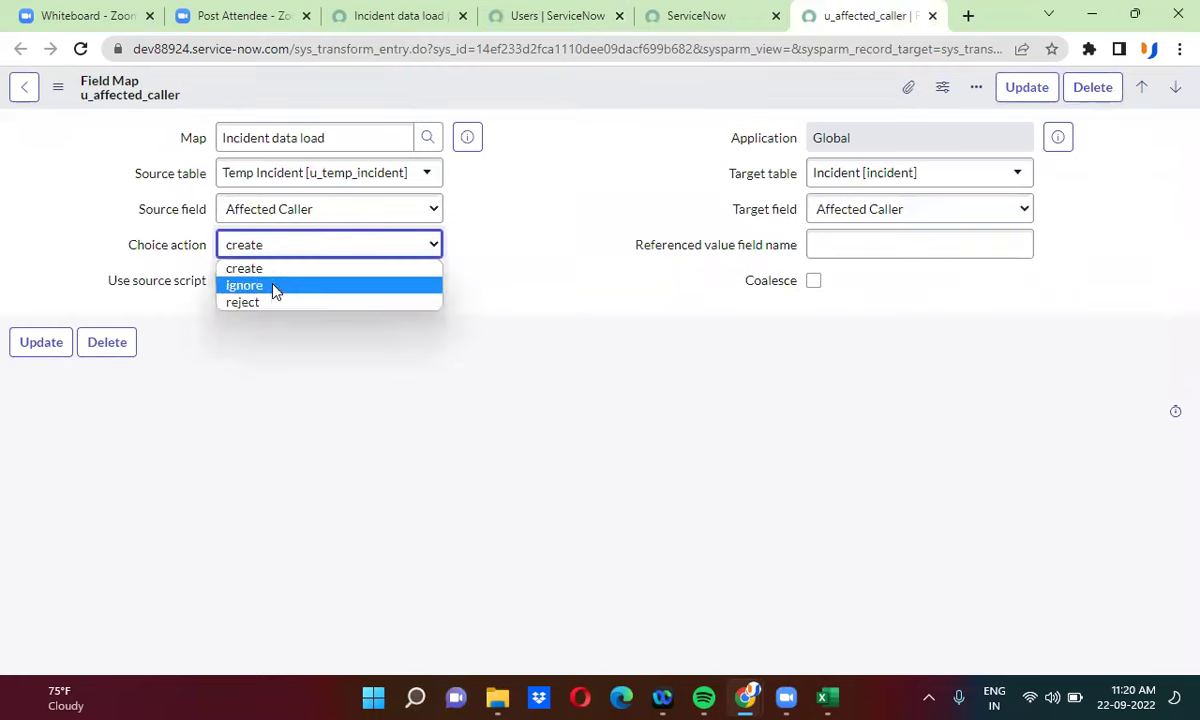
{"action": "left_click", "coordinate": [277, 262]}
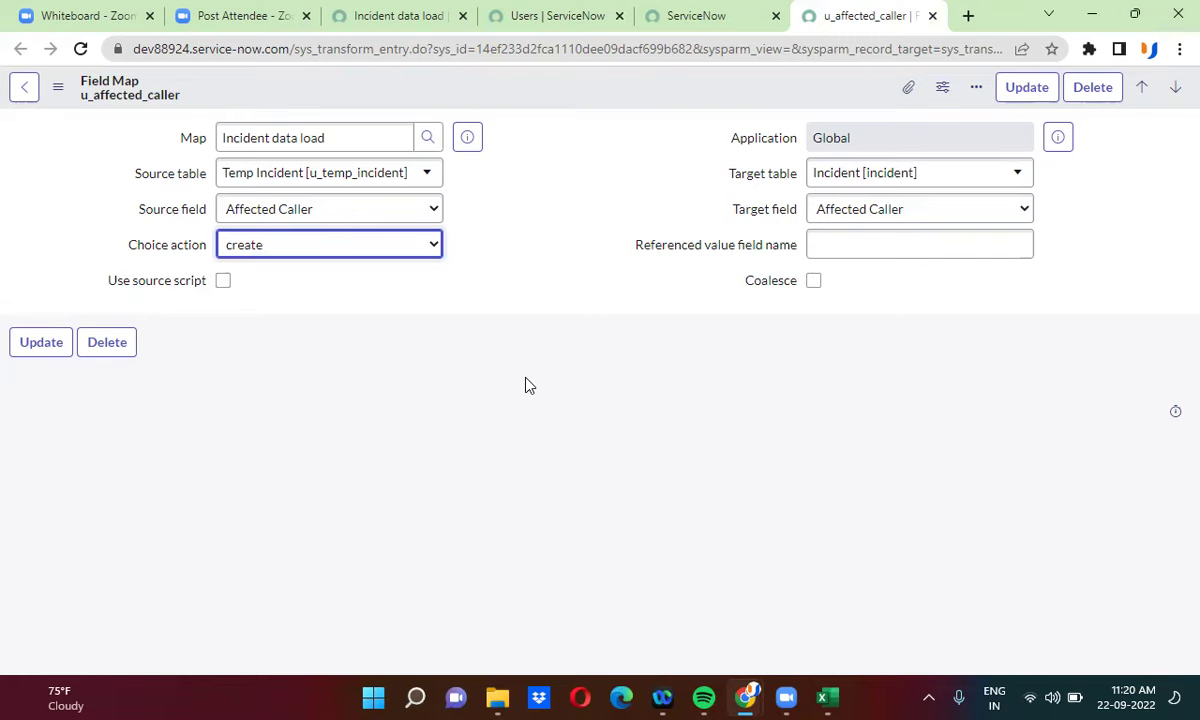
{"action": "left_click", "coordinate": [826, 697]}
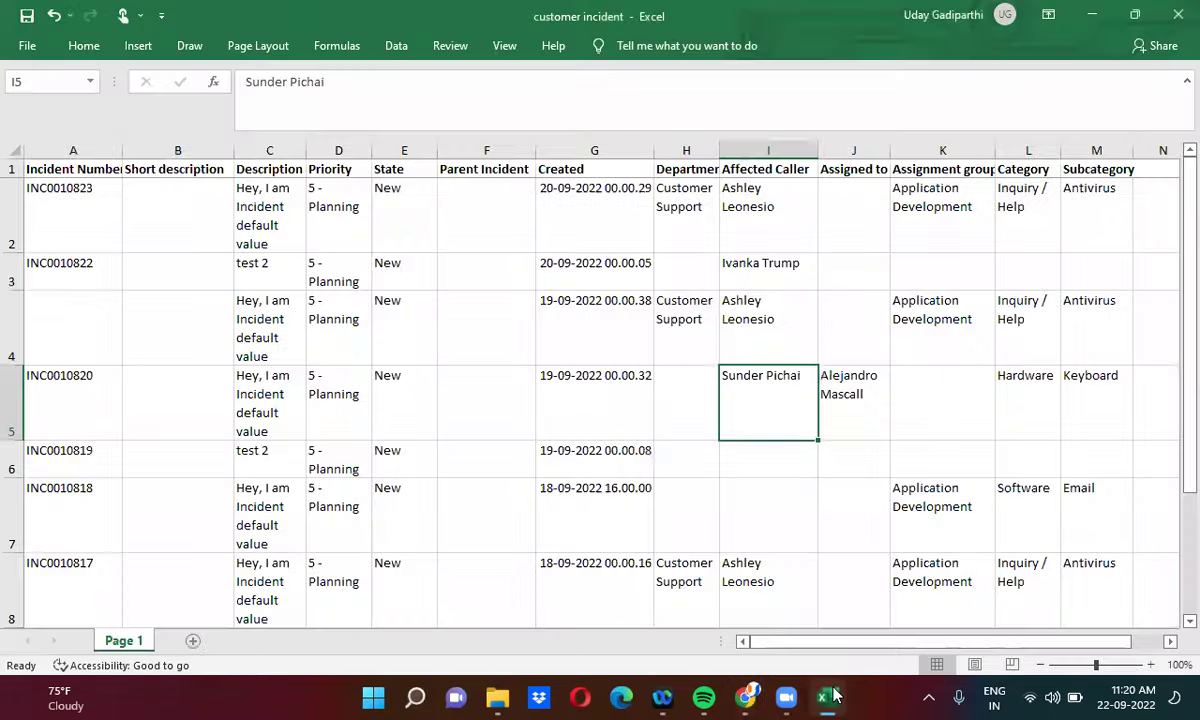
- Enter a new caller name in the empty cell I6 for INC0010819, then minimize Excel
{"action": "left_click", "coordinate": [760, 470]}
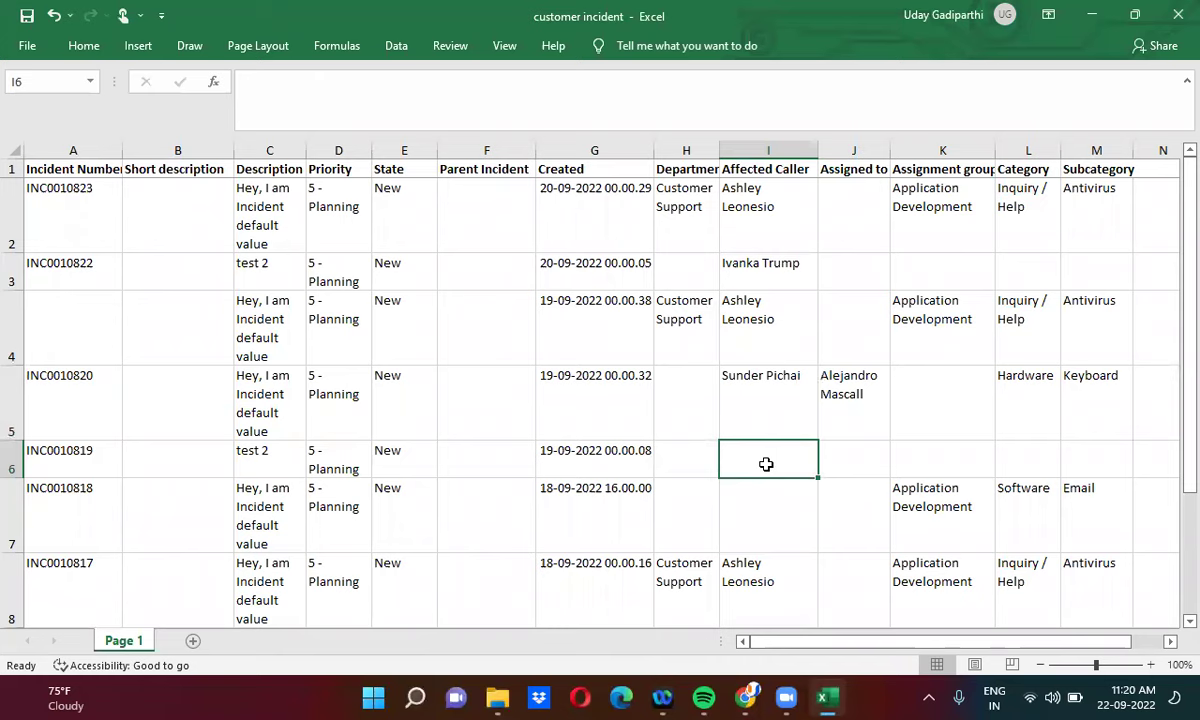
{"action": "type", "text": "Sat"}
{"action": "type", "text": "ya "}
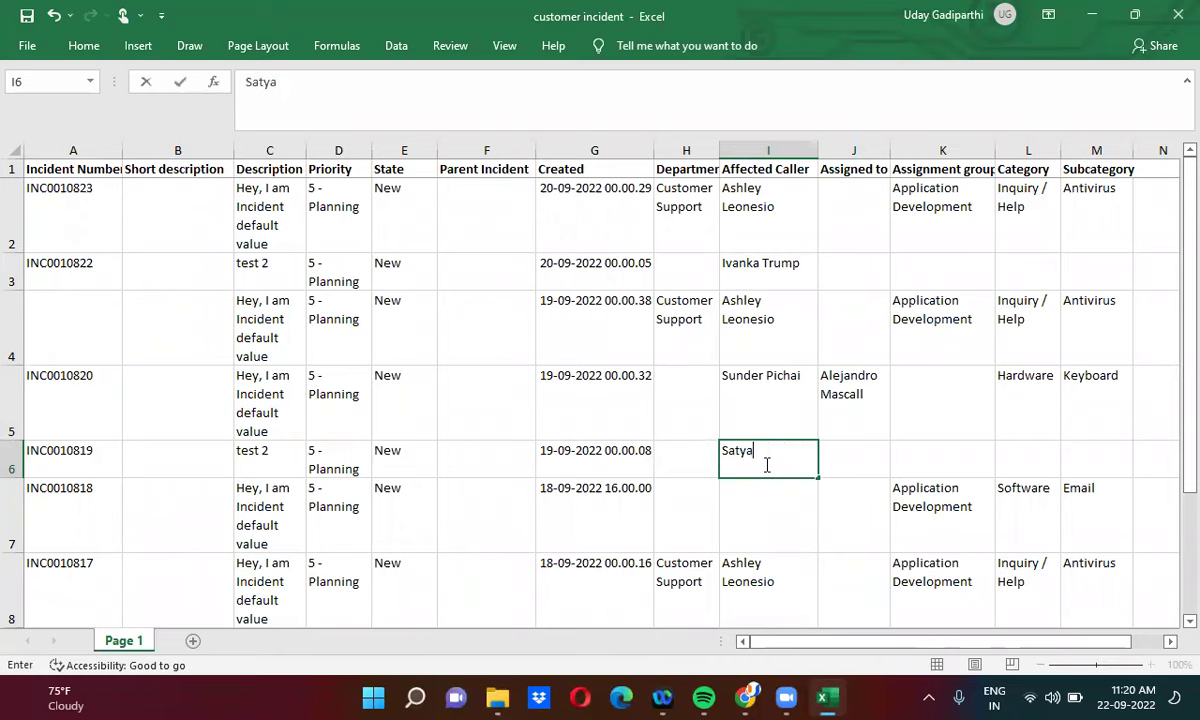
{"action": "type", "text": "Nadella"}
{"action": "key", "text": "ctrl+Return"}
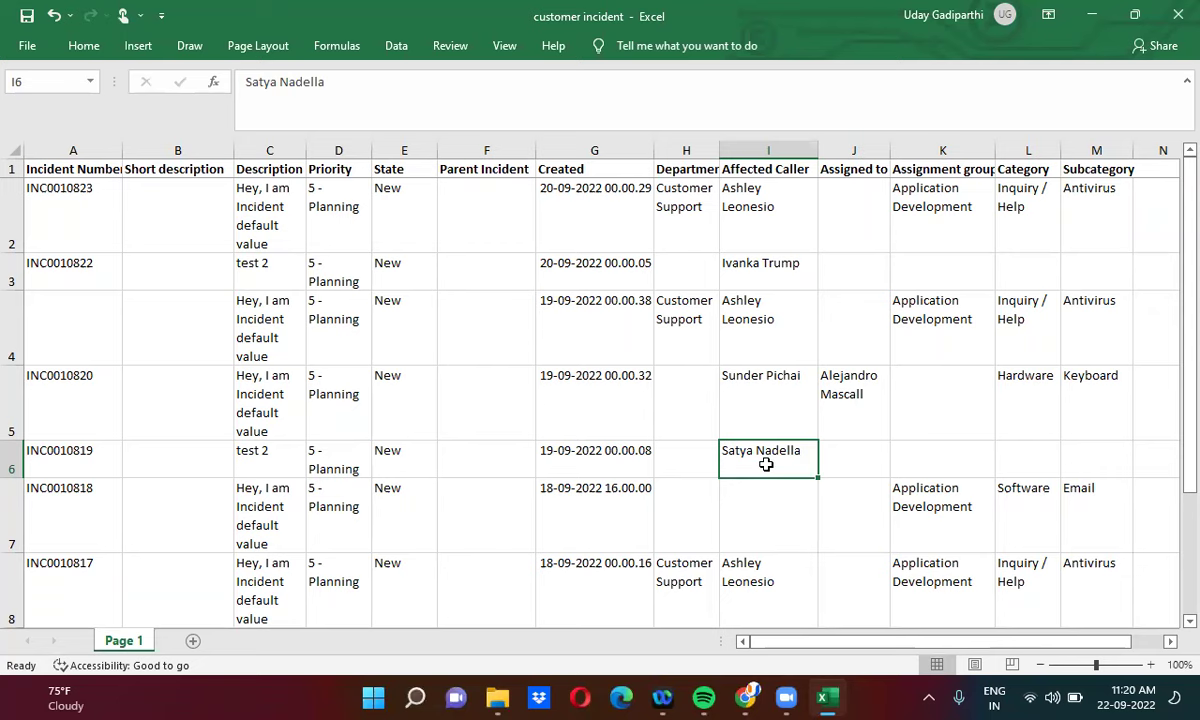
{"action": "left_click", "coordinate": [1092, 15]}
- Save the Affected Caller field map with Choice action ignore, then return to the workbook's Short description column
{"action": "left_click", "coordinate": [260, 252]}
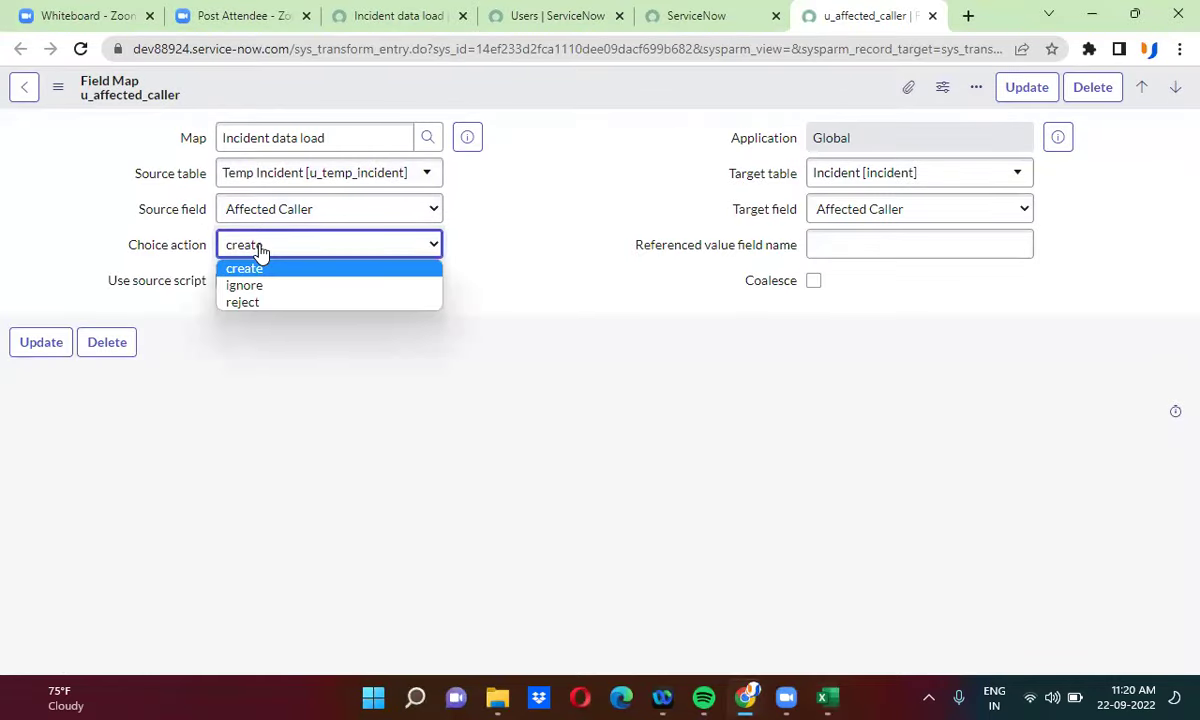
{"action": "left_click", "coordinate": [269, 289]}
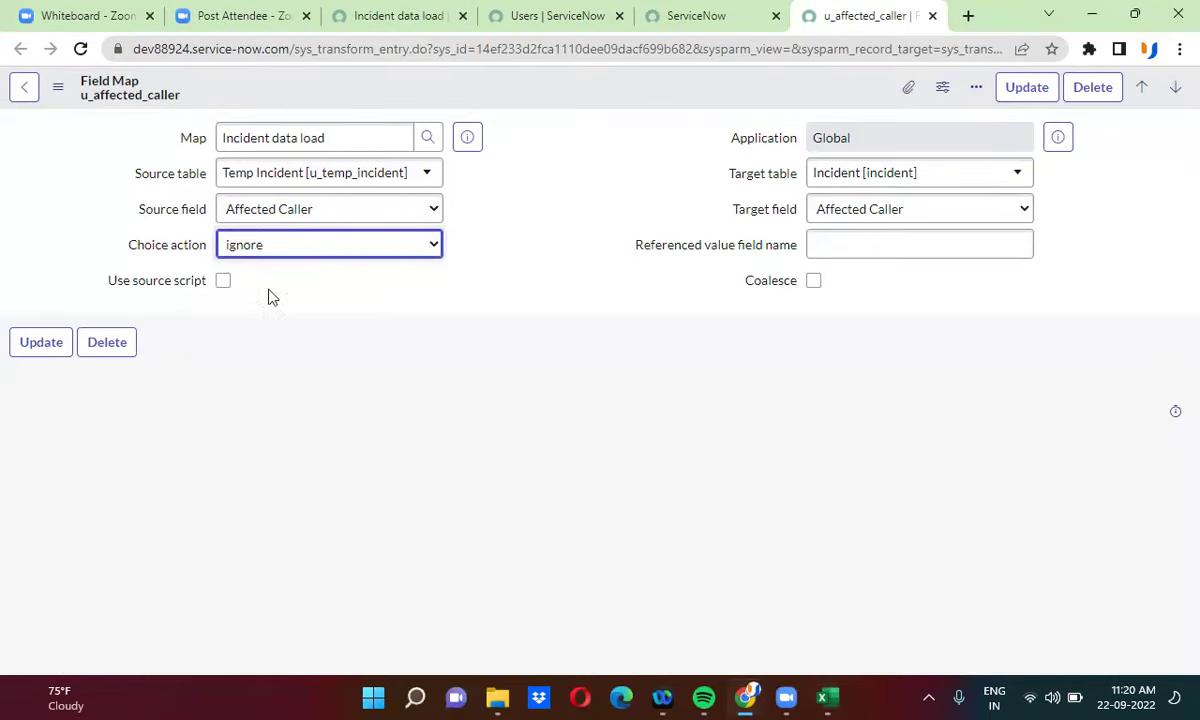
{"action": "right_click", "coordinate": [561, 84]}
{"action": "left_click", "coordinate": [594, 94]}
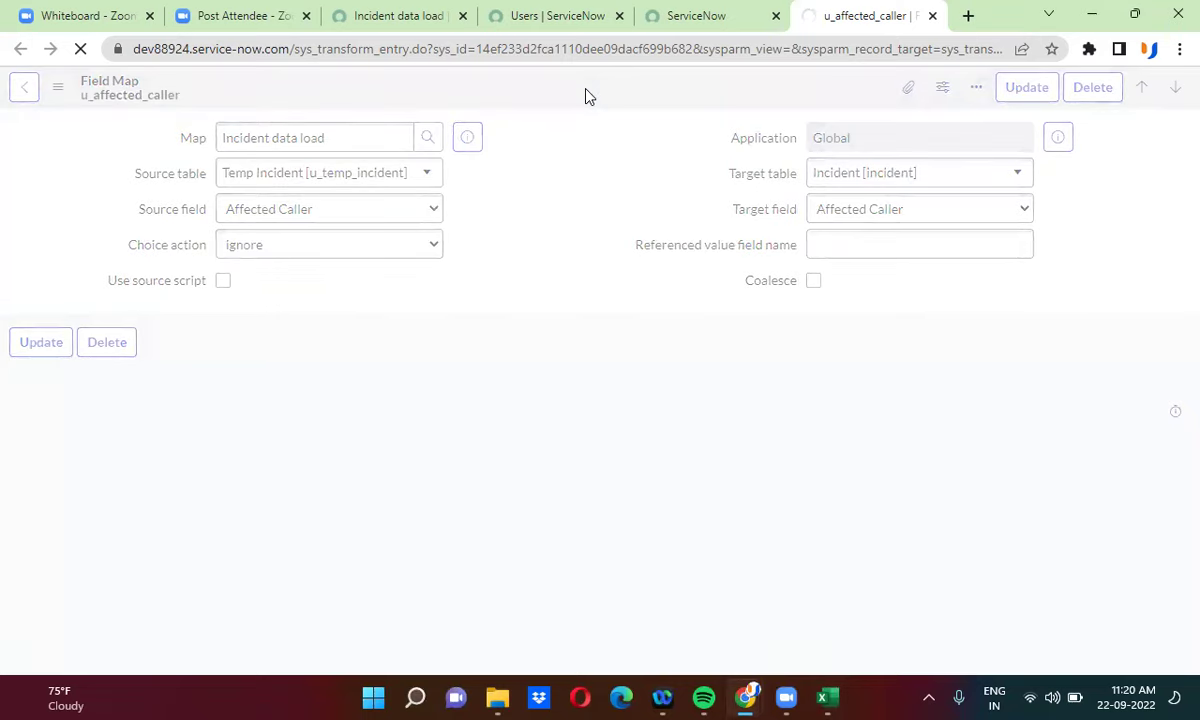
{"action": "left_click", "coordinate": [826, 697]}
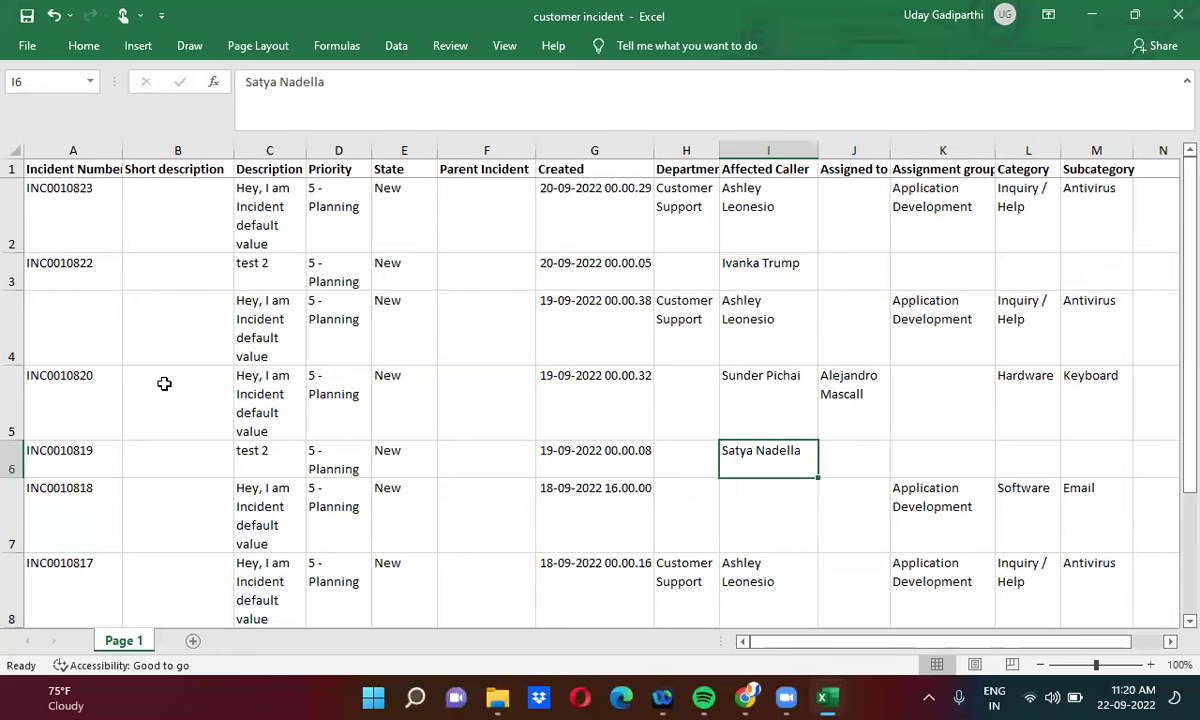
{"action": "left_click", "coordinate": [166, 384]}
- Enter the new caller's name as row 6's short description in cell B6, then review row 6
{"action": "left_click", "coordinate": [172, 451]}
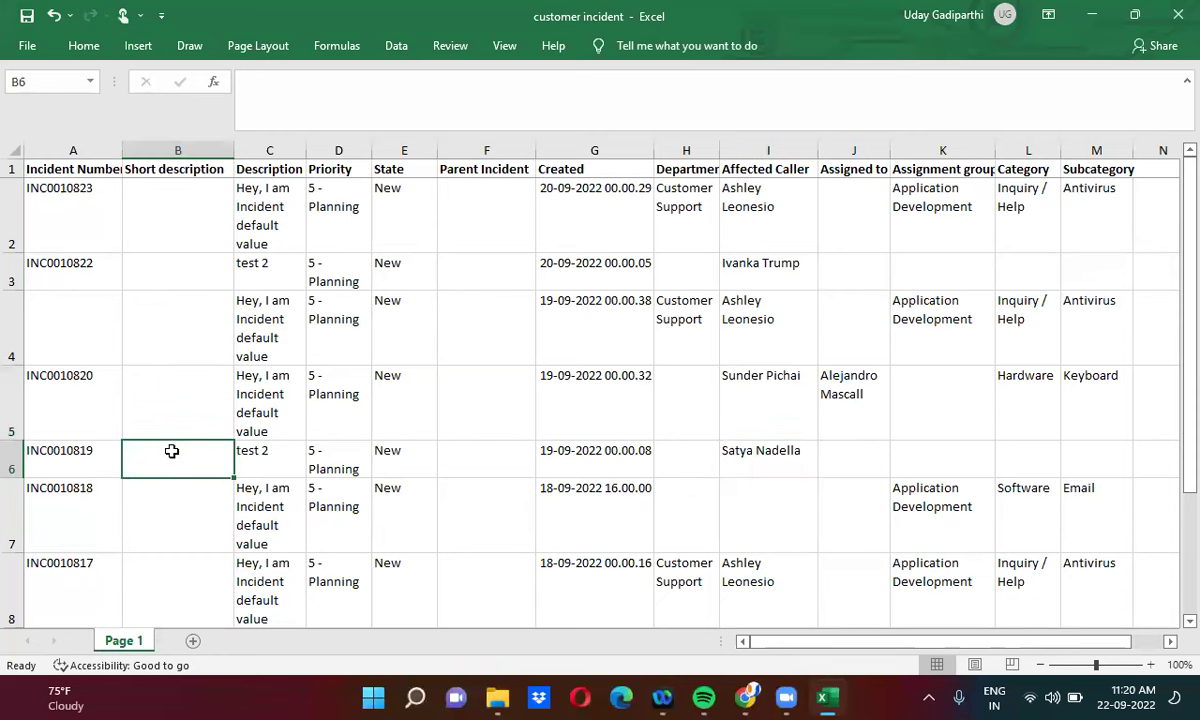
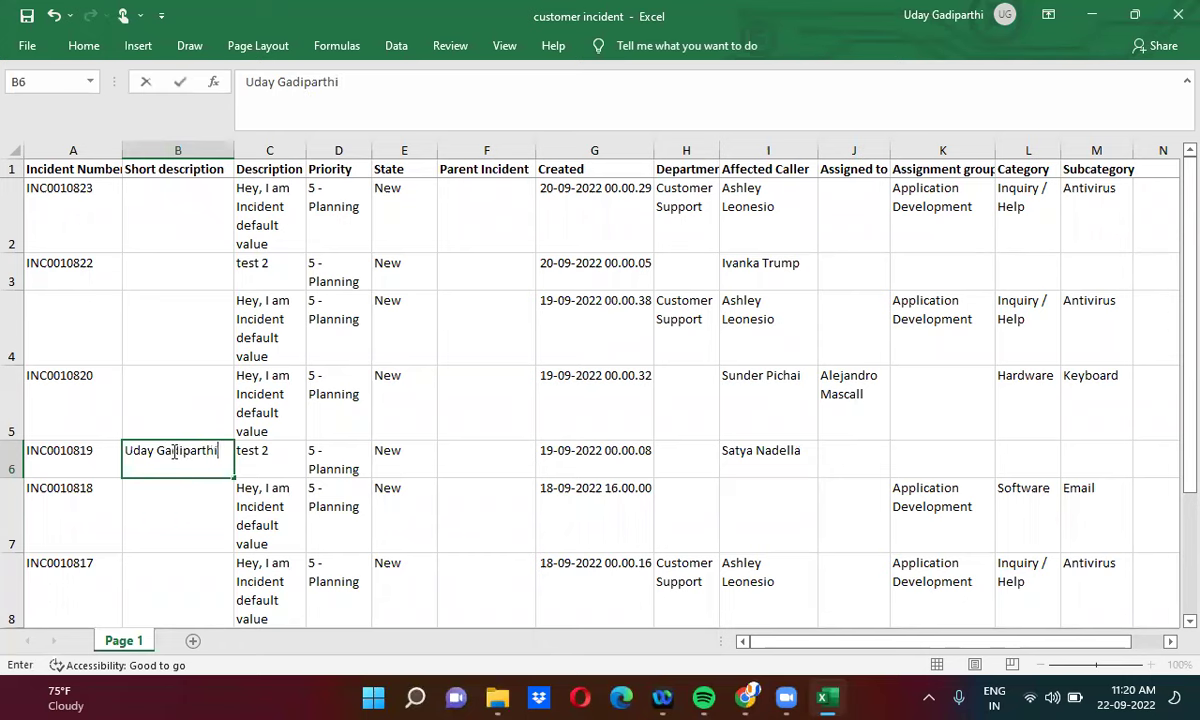
{"action": "key", "text": "ctrl+Return"}
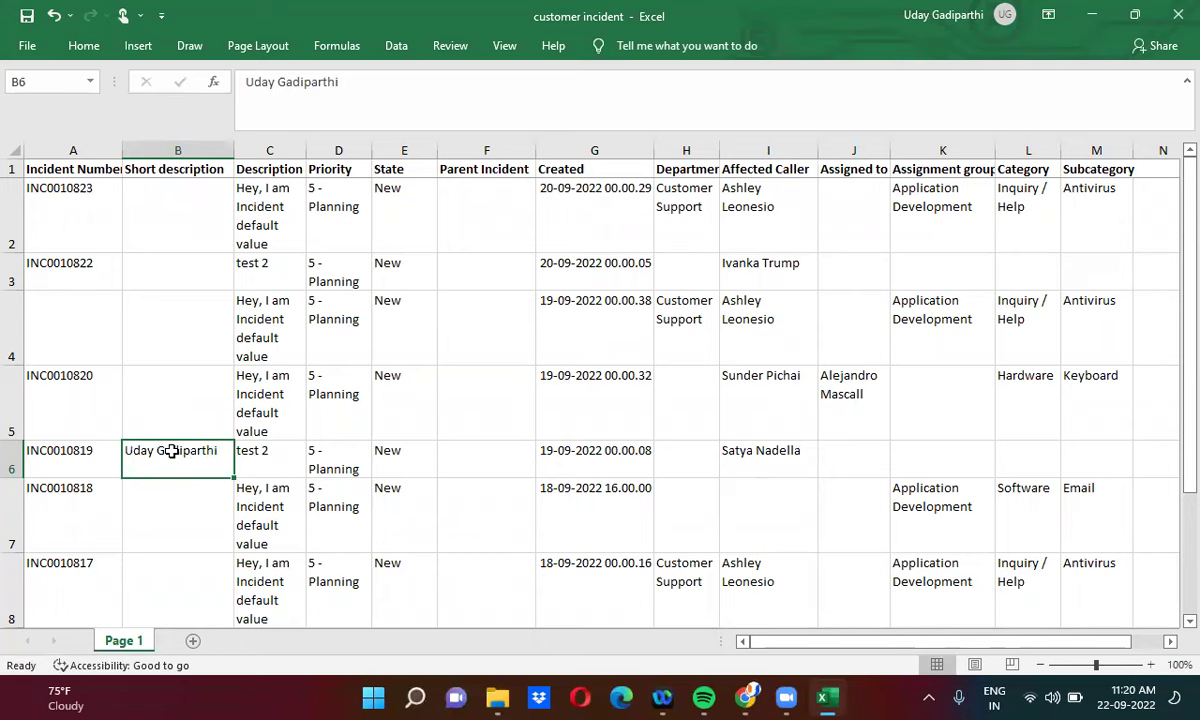
{"action": "left_click", "coordinate": [12, 460]}
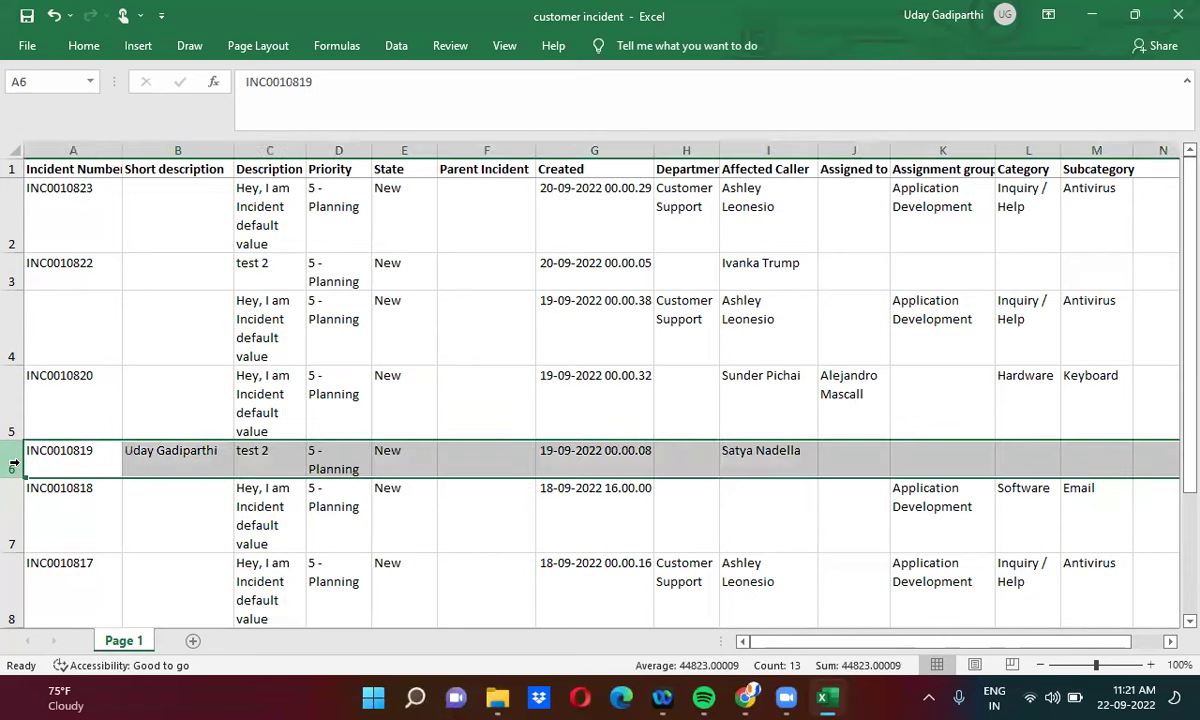
{"action": "left_click", "coordinate": [758, 453]}
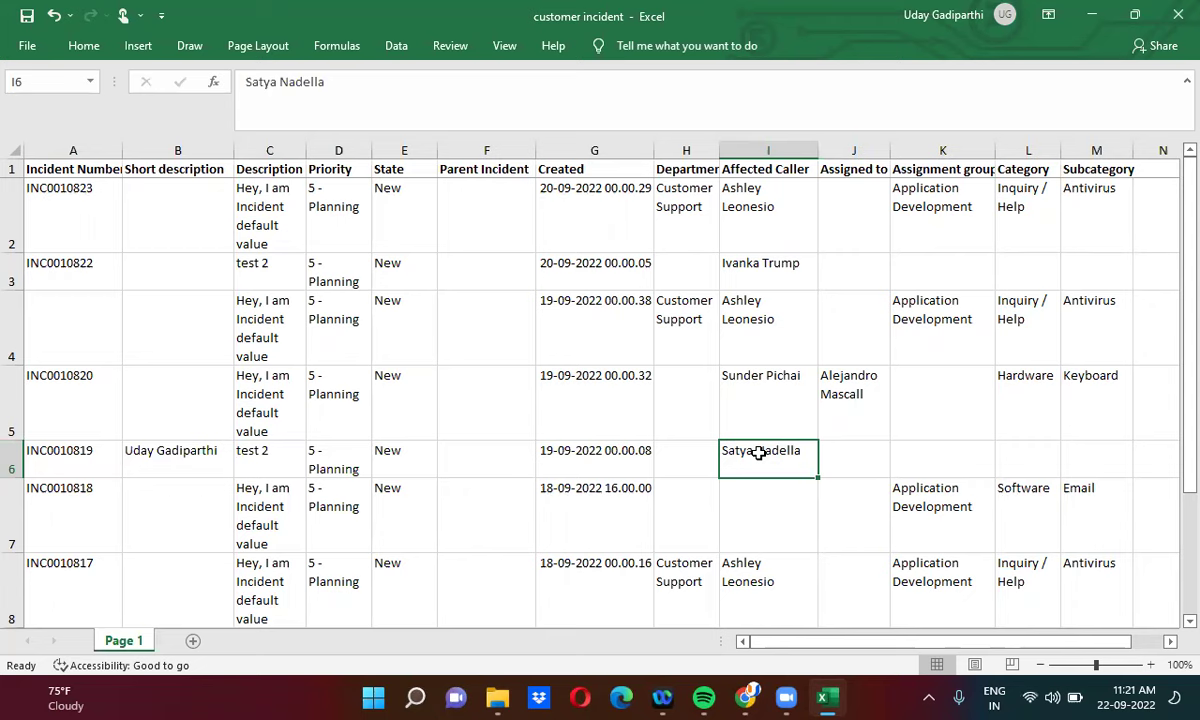
{"action": "left_click", "coordinate": [1093, 18]}
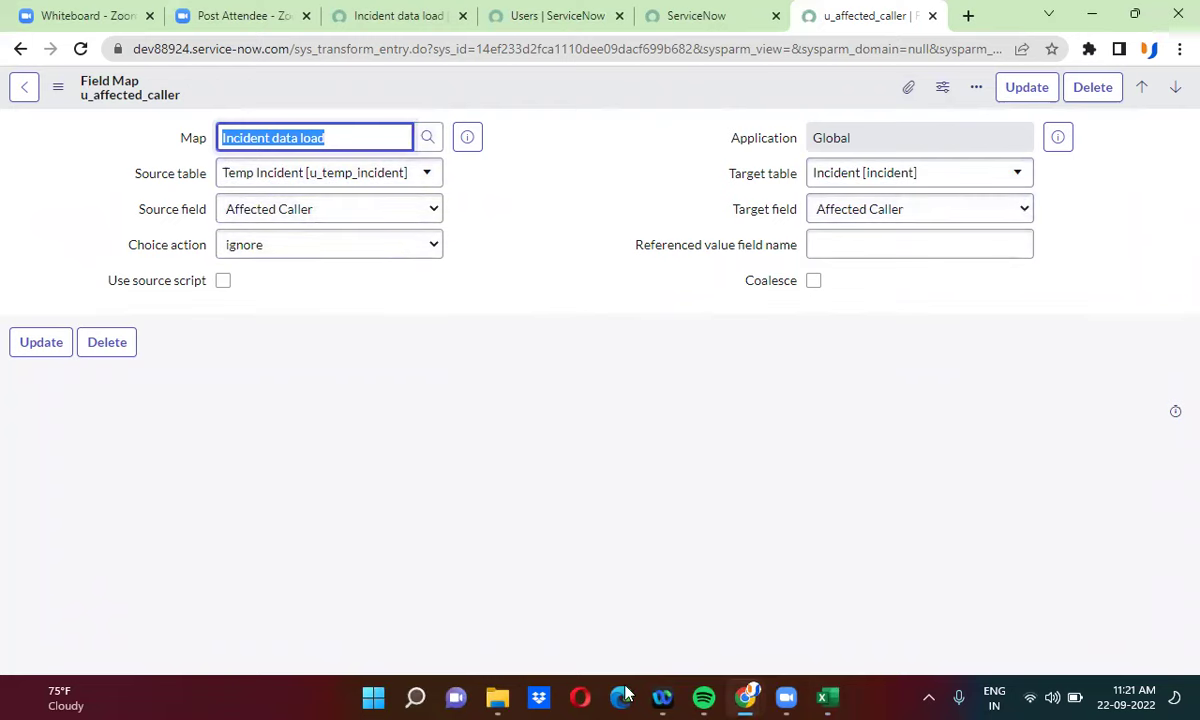
{"action": "left_click", "coordinate": [826, 697]}
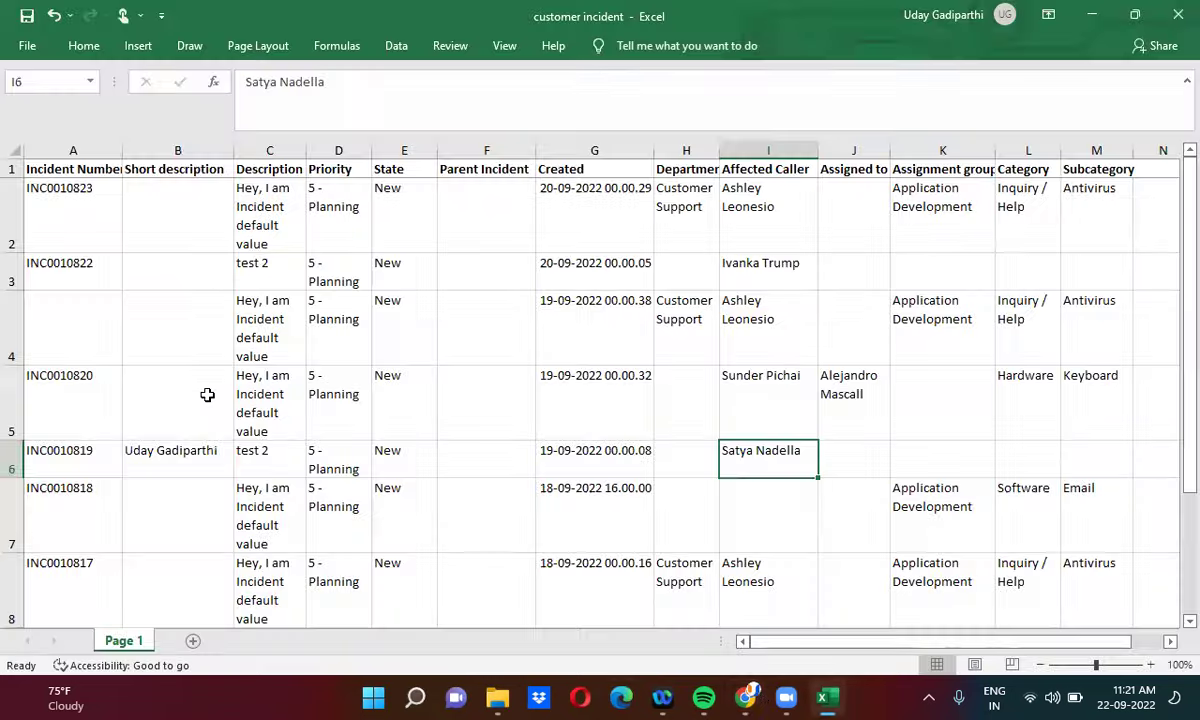
{"action": "left_click", "coordinate": [9, 450]}
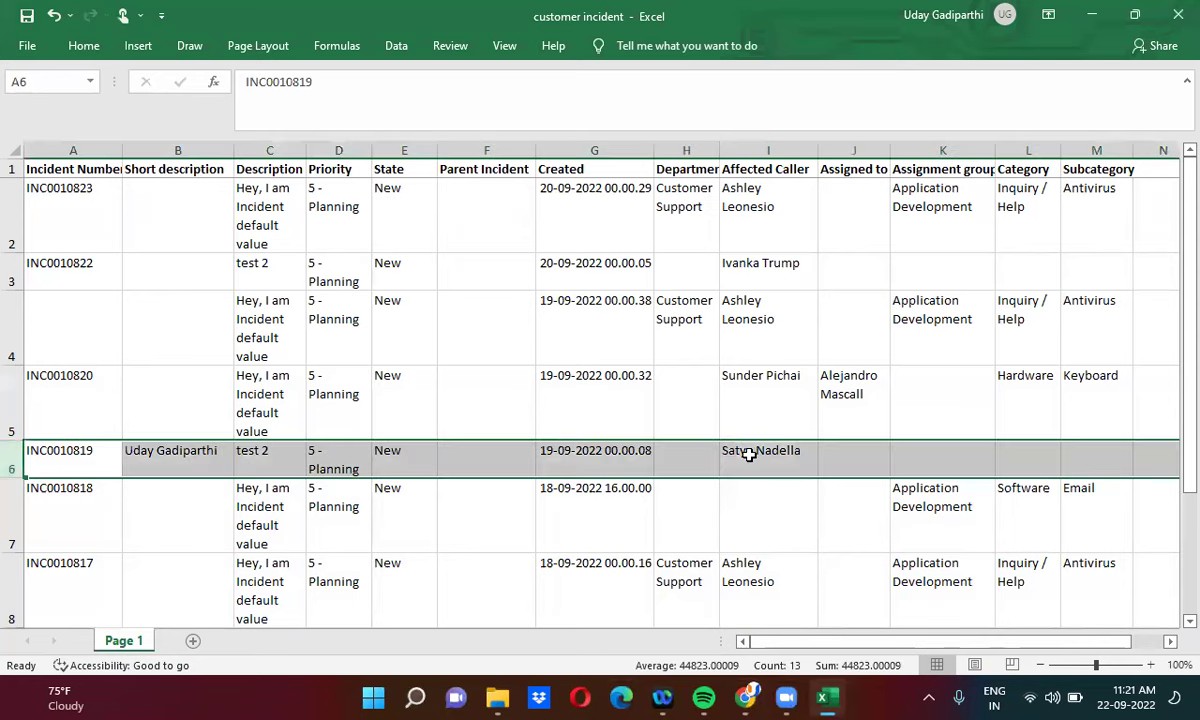
{"action": "left_click", "coordinate": [749, 454]}
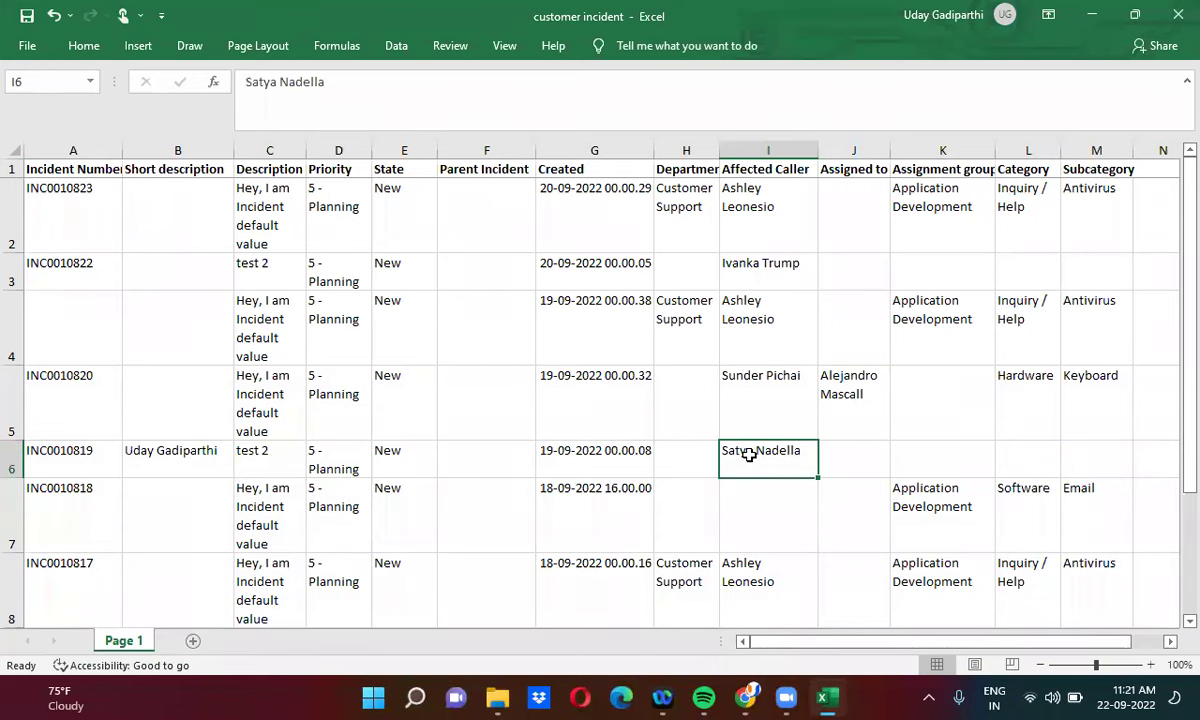
{"action": "left_click", "coordinate": [1092, 14]}
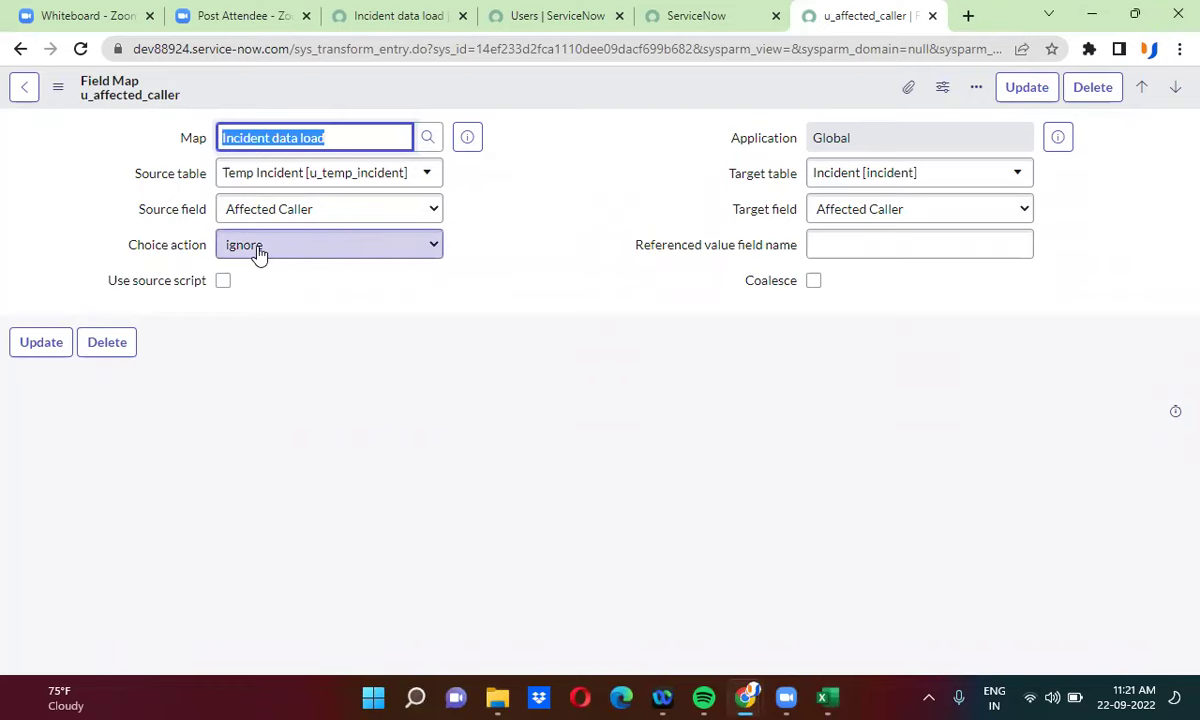
{"action": "left_click", "coordinate": [258, 252]}
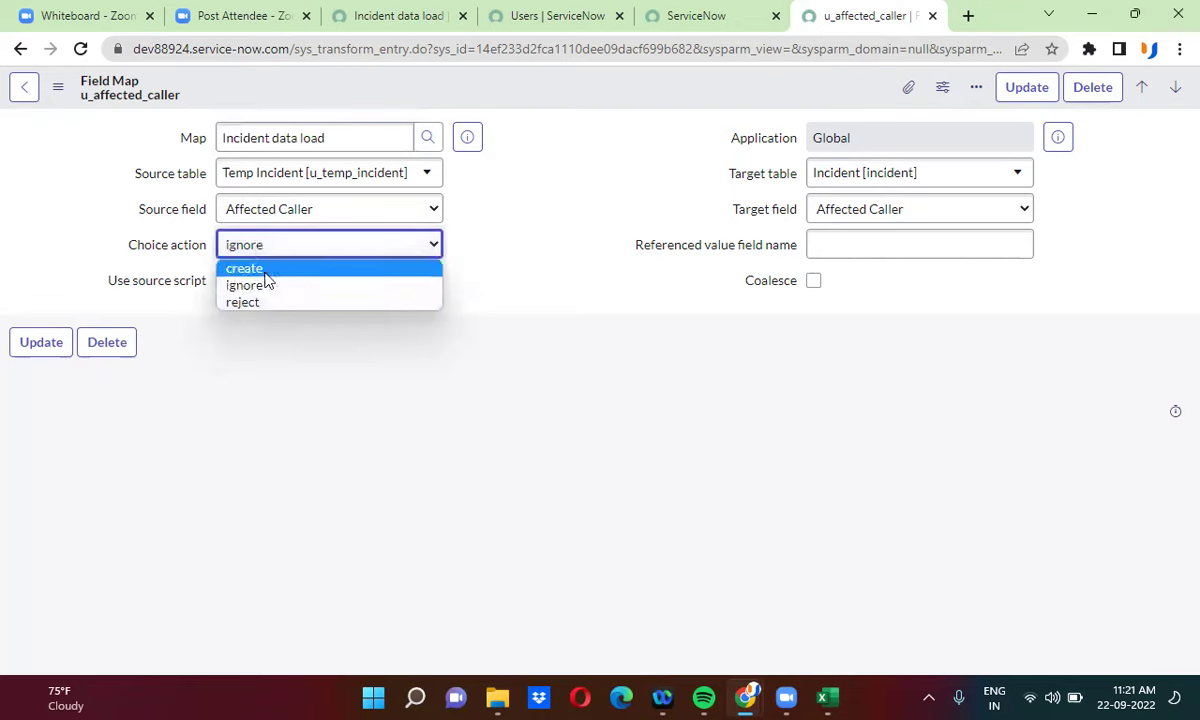
{"action": "left_click", "coordinate": [266, 289]}
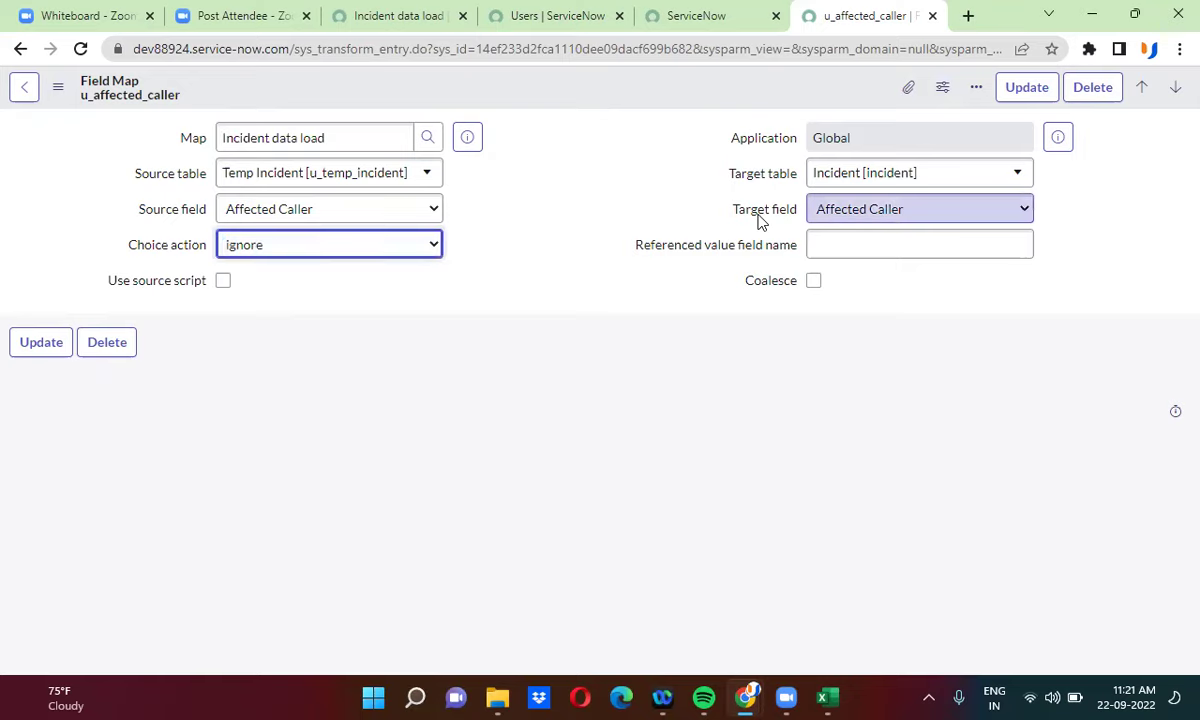
{"action": "left_click", "coordinate": [830, 696]}
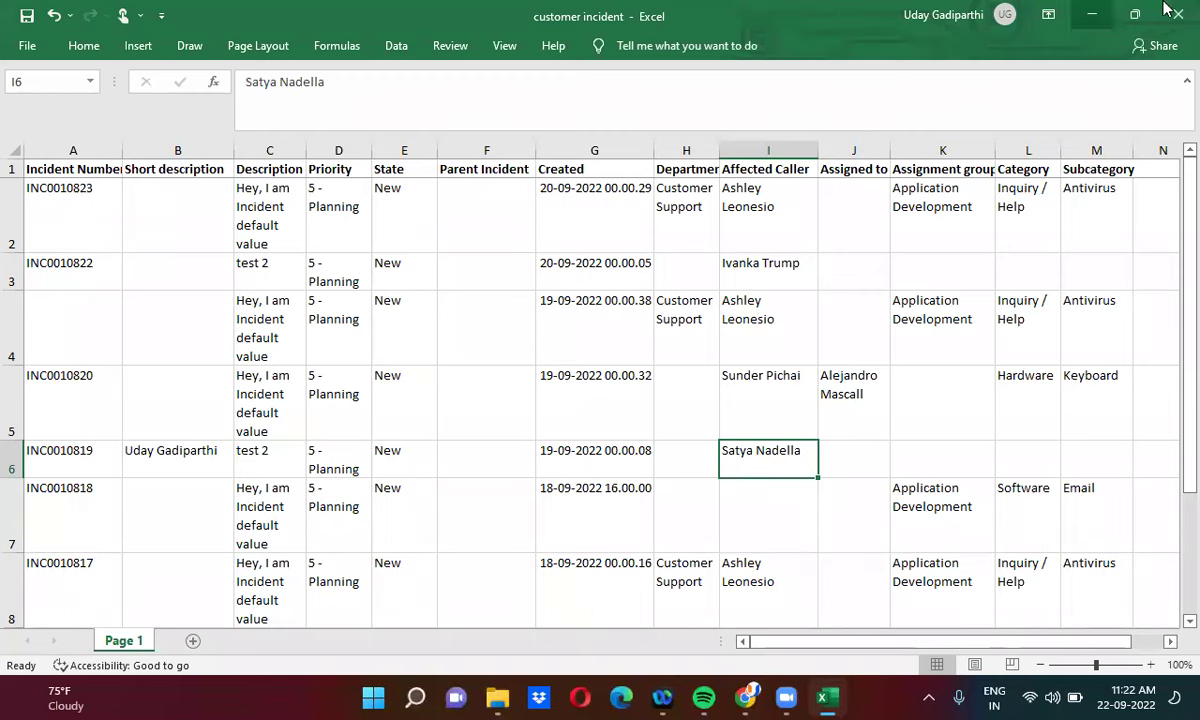
{"action": "left_click", "coordinate": [1094, 16]}
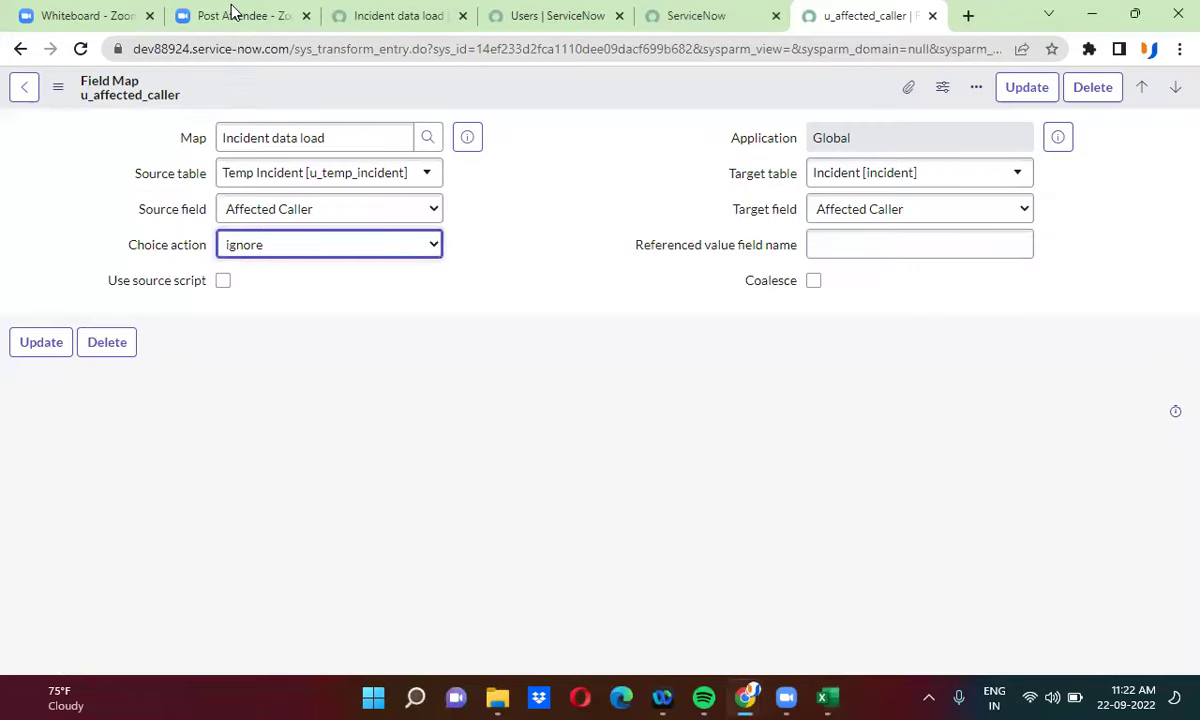
- Duplicate the Incident data load tab and open the Load Data import page
{"action": "left_click", "coordinate": [380, 15]}
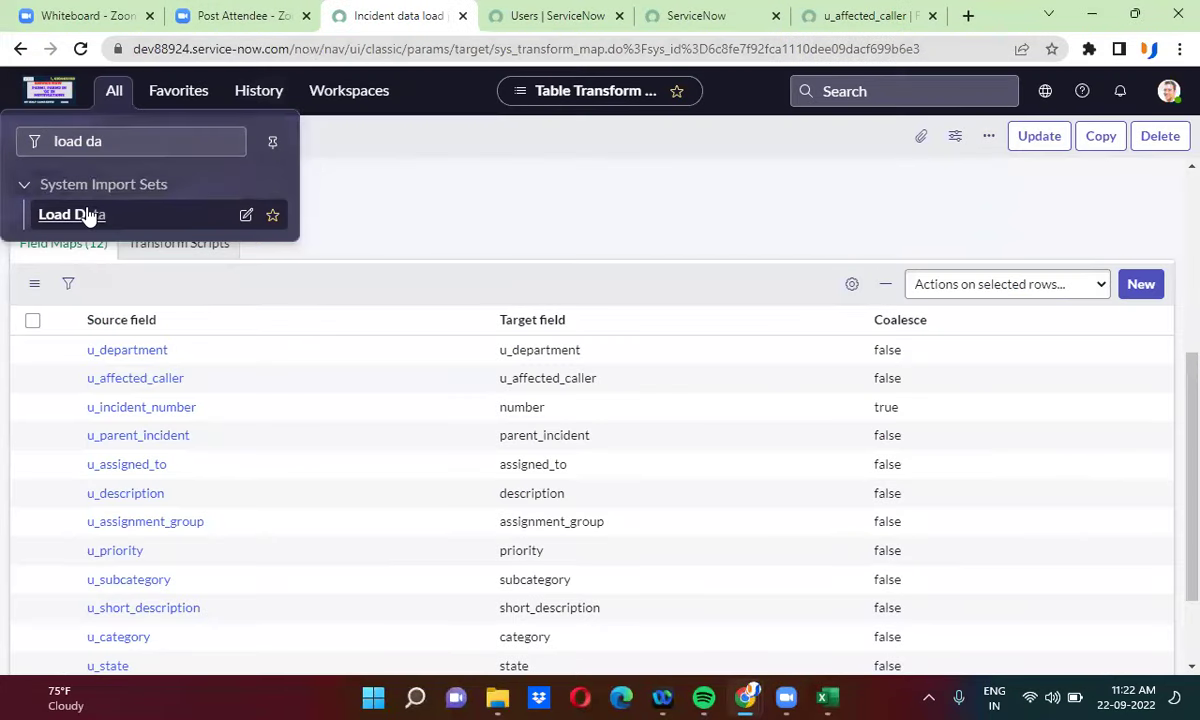
{"action": "right_click", "coordinate": [401, 31]}
{"action": "left_click", "coordinate": [456, 167]}
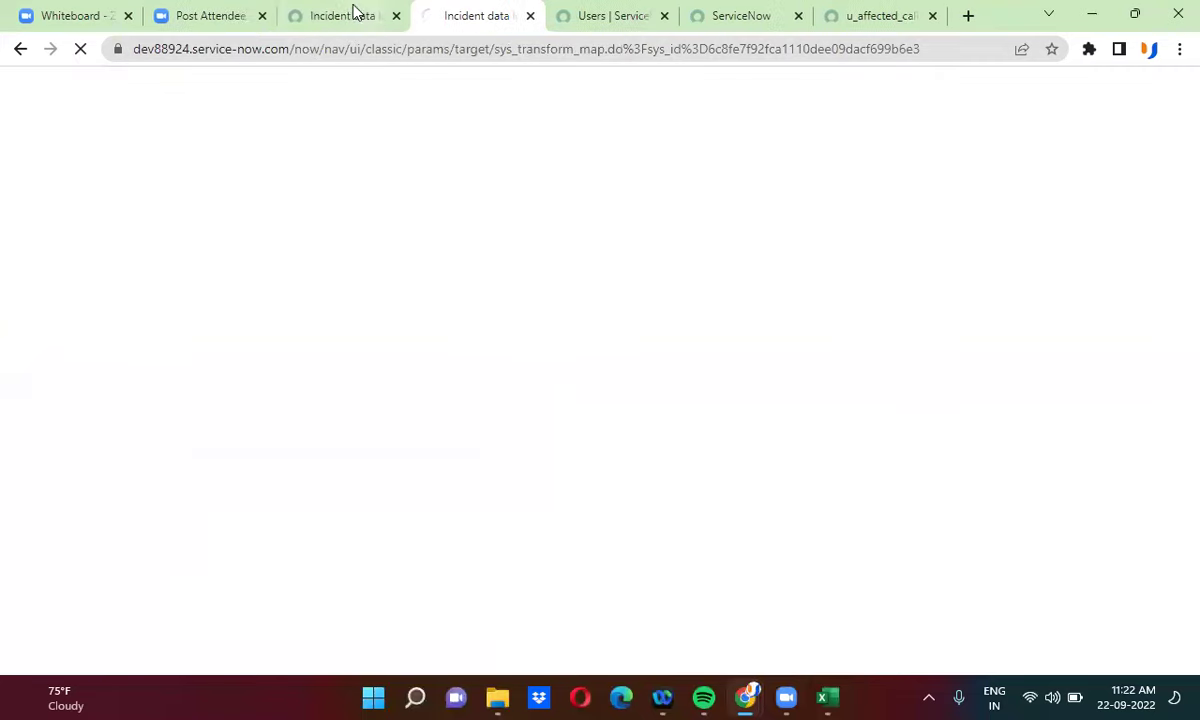
{"action": "left_click", "coordinate": [360, 18]}
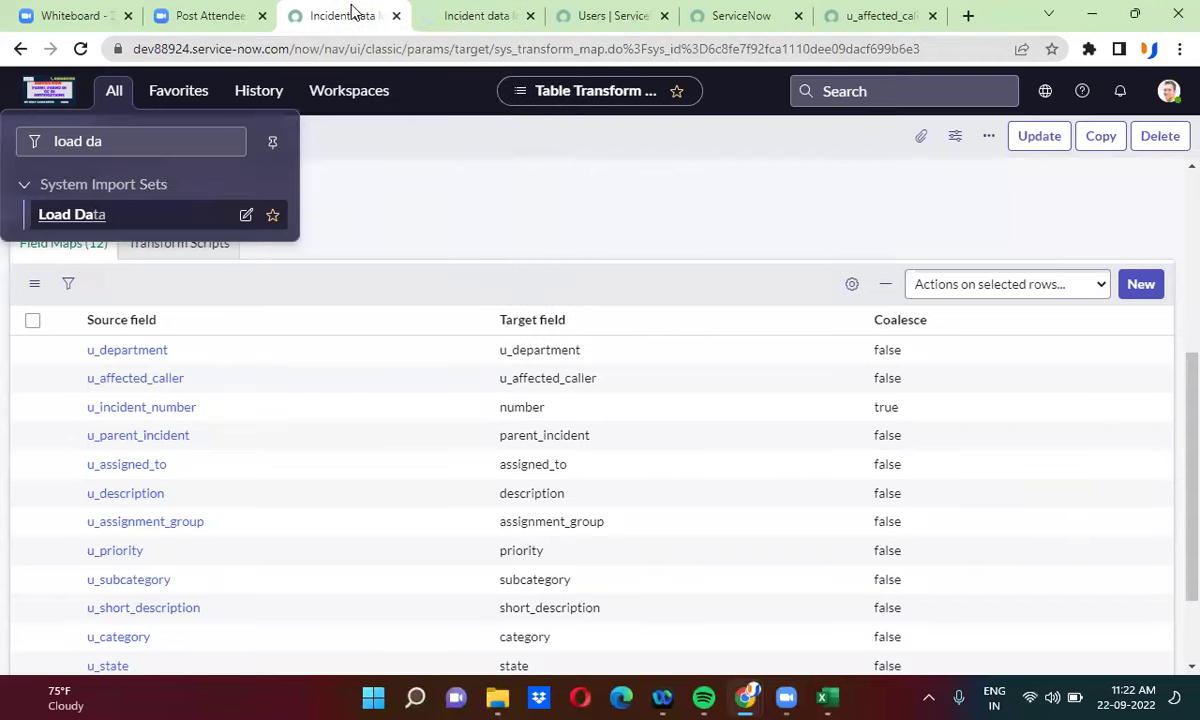
{"action": "left_click", "coordinate": [70, 222]}
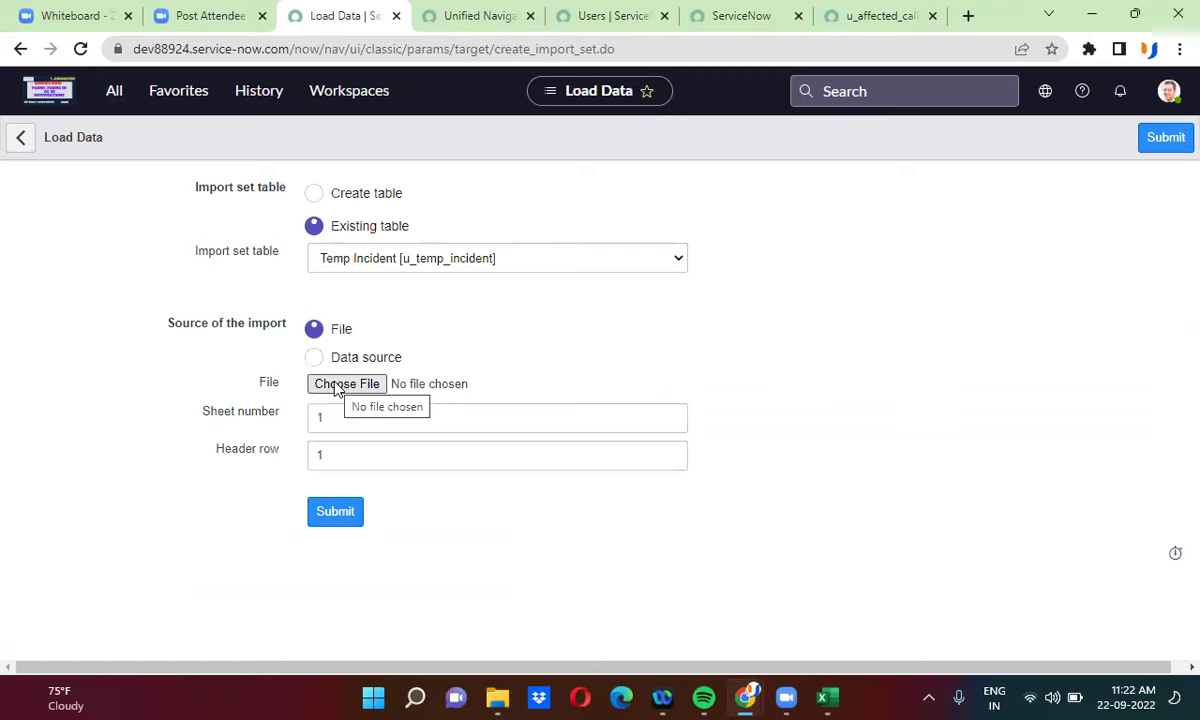
- Load customer incident.xlsx into the existing Temp Incident table and submit
{"action": "left_click", "coordinate": [356, 387]}
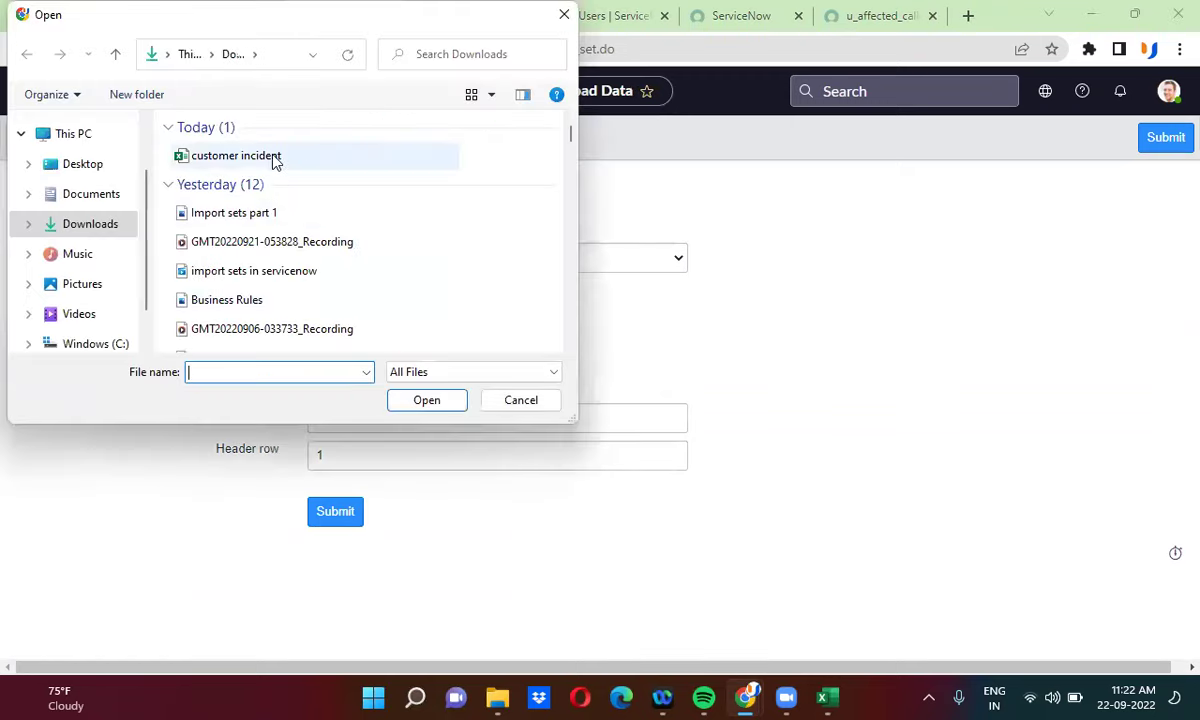
{"action": "left_click", "coordinate": [273, 157]}
{"action": "left_click", "coordinate": [432, 401]}
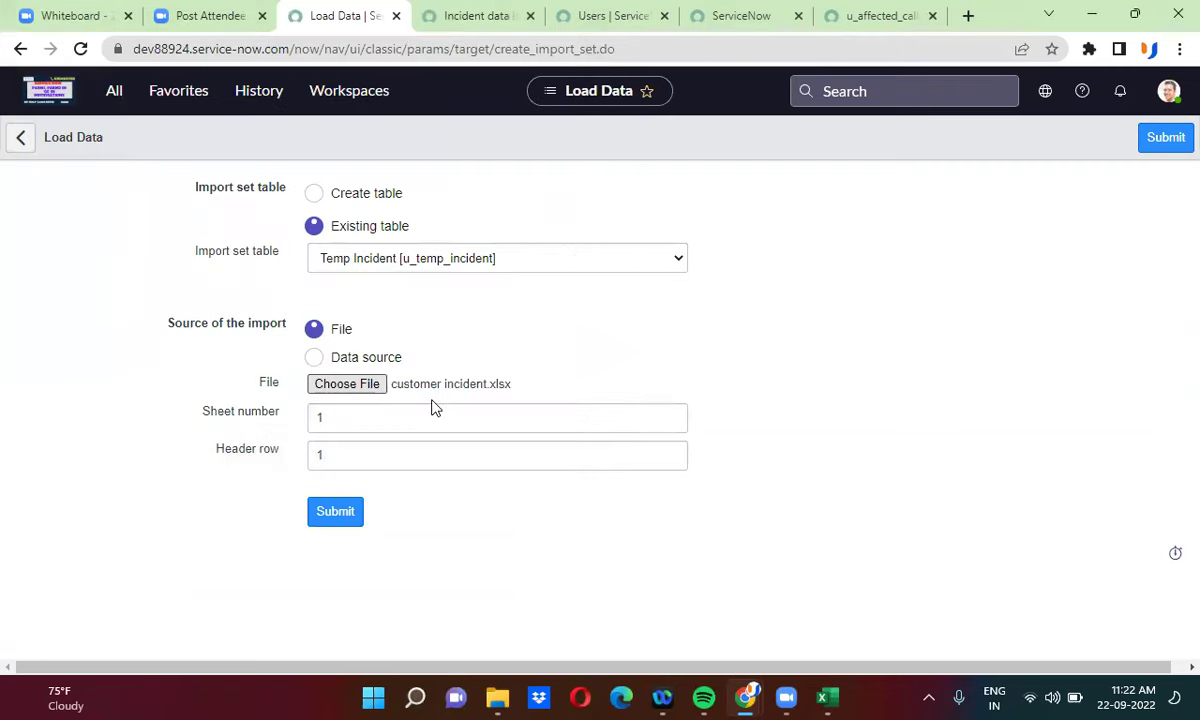
{"action": "left_click", "coordinate": [345, 514]}
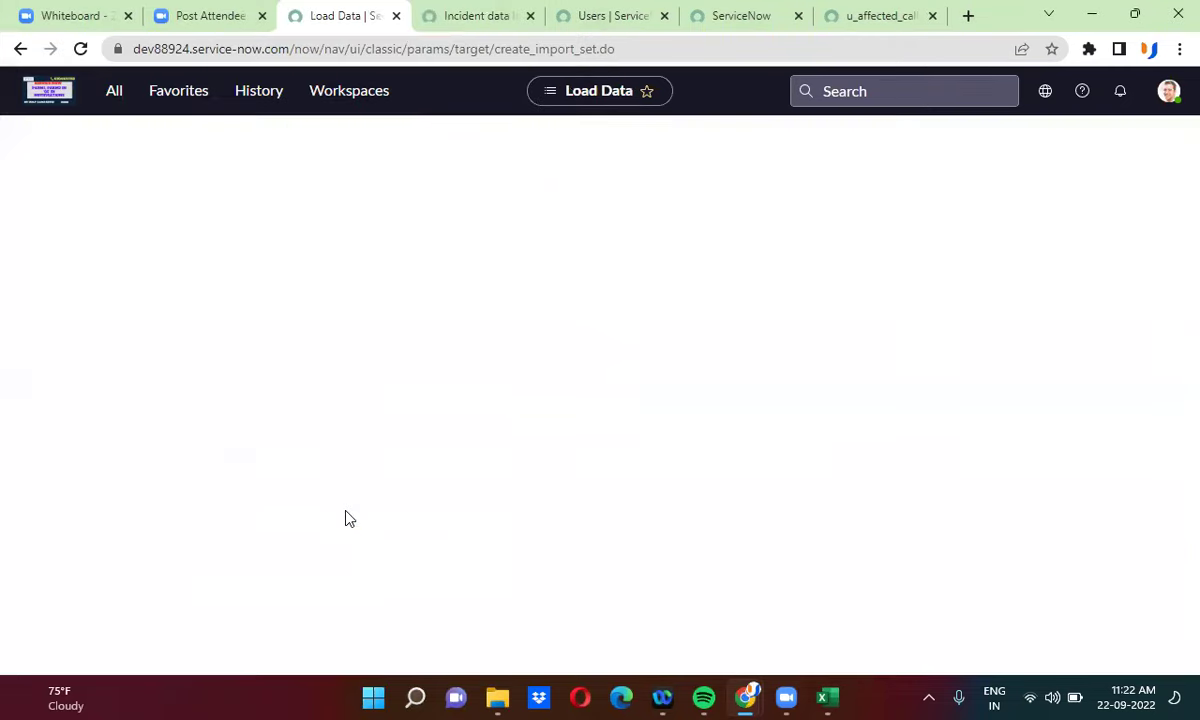
- Transform import set ISET0012644 using the Incident data load map
{"action": "left_click", "coordinate": [55, 435]}
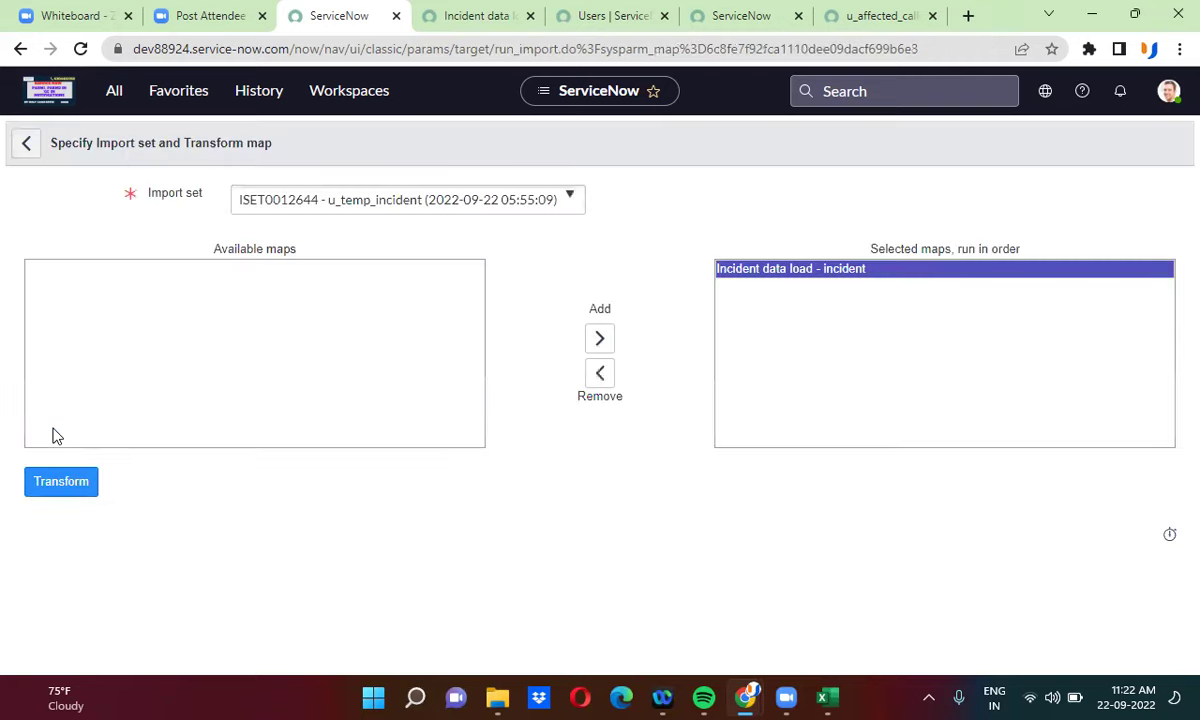
{"action": "left_click", "coordinate": [59, 484]}
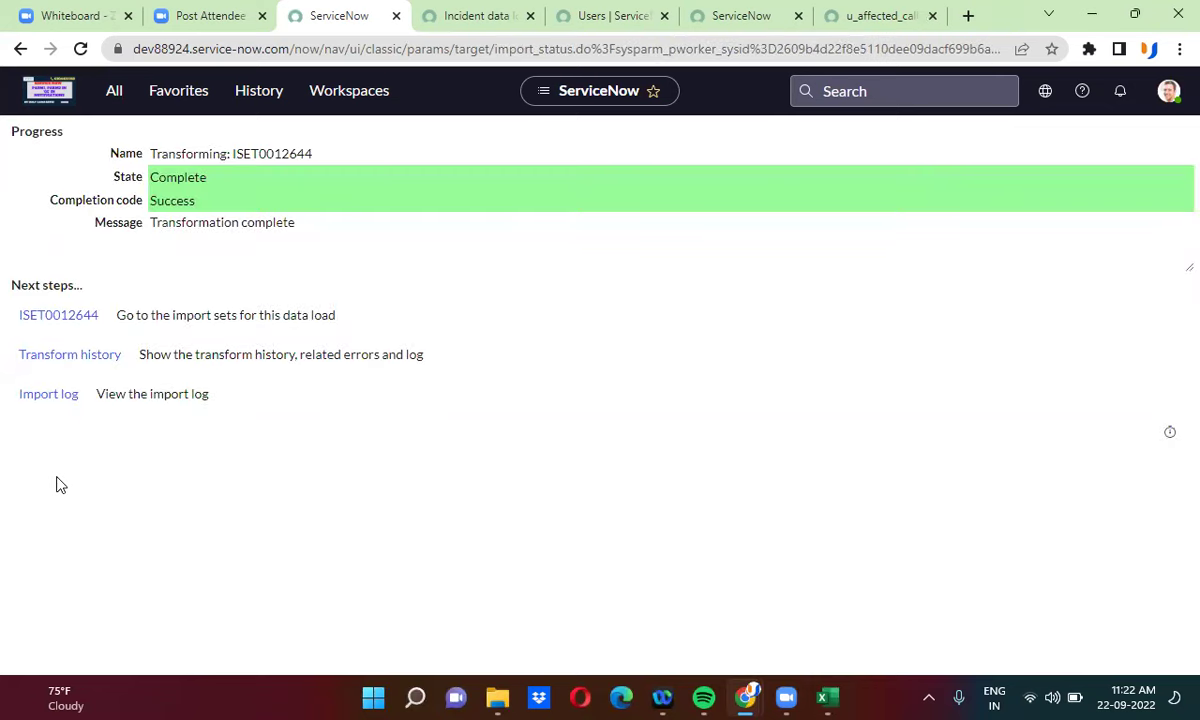
{"action": "left_click", "coordinate": [577, 18]}
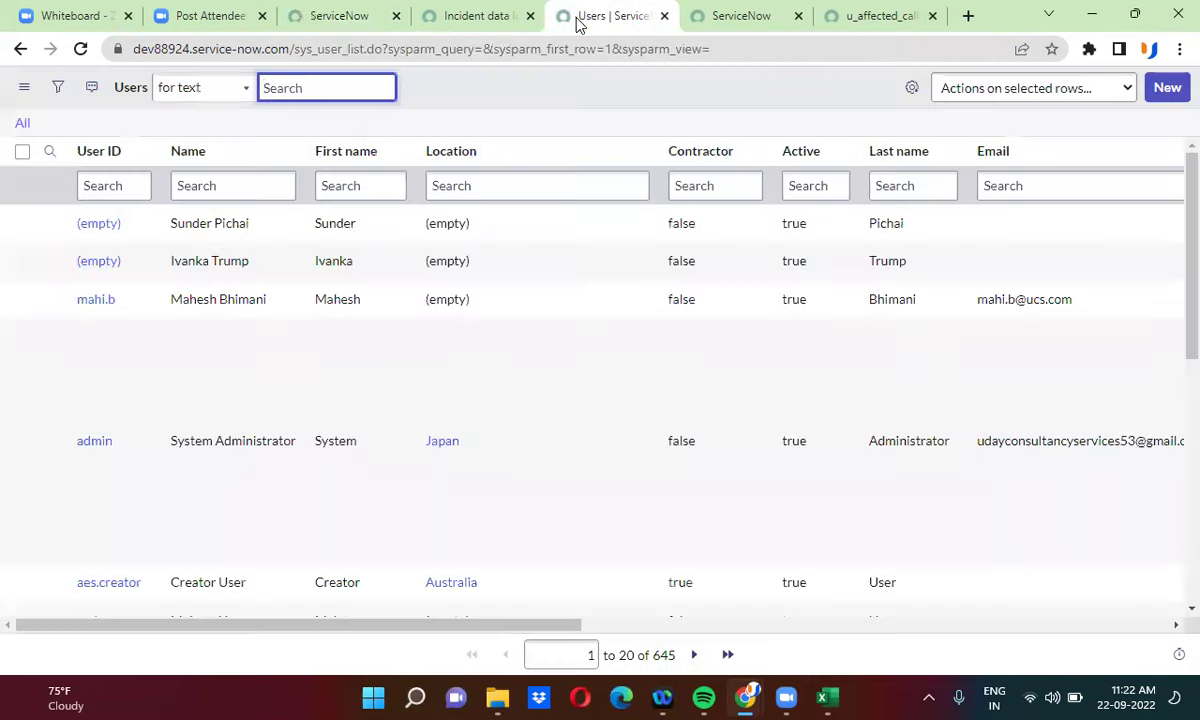
- Clear the Users list filter and open incident.List from the navigator in a new tab
{"action": "left_click", "coordinate": [23, 125]}
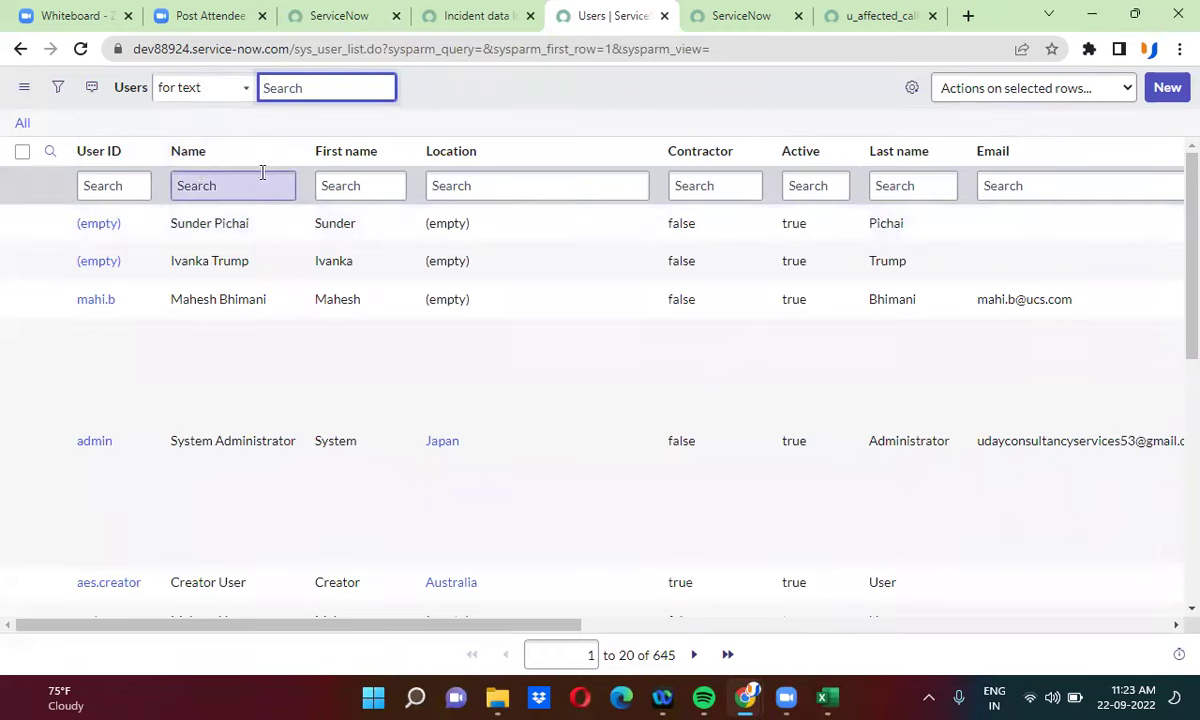
{"action": "left_click", "coordinate": [473, 12]}
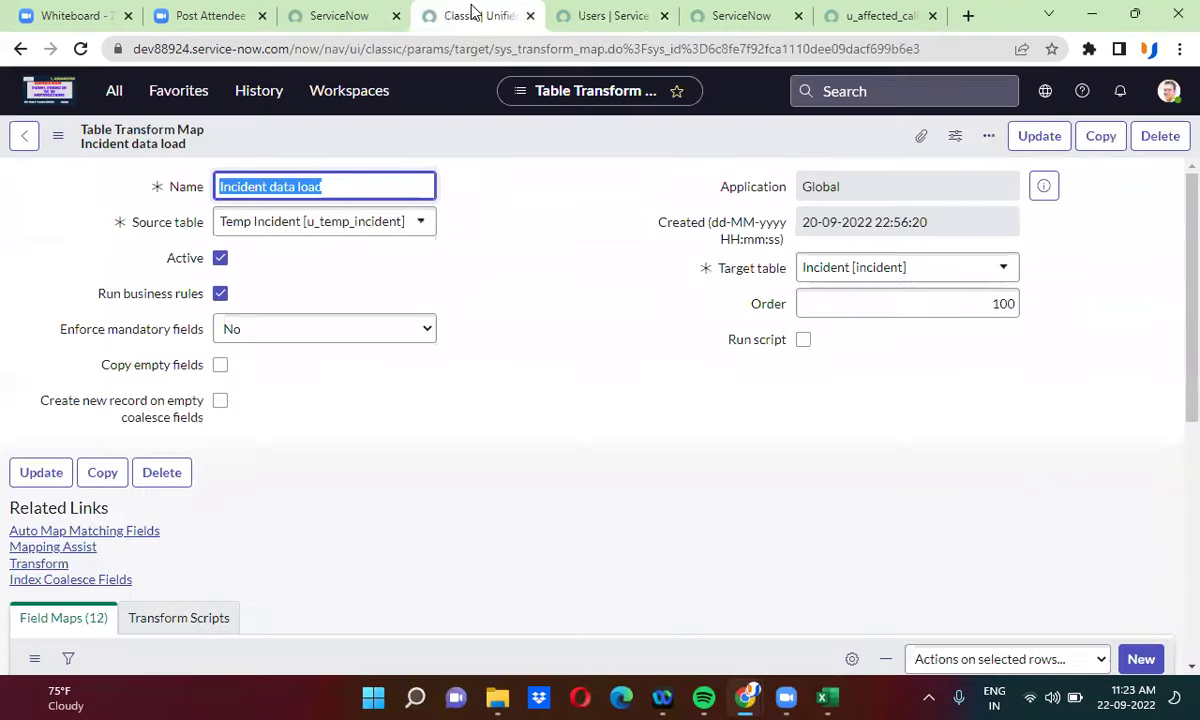
{"action": "left_click", "coordinate": [337, 14]}
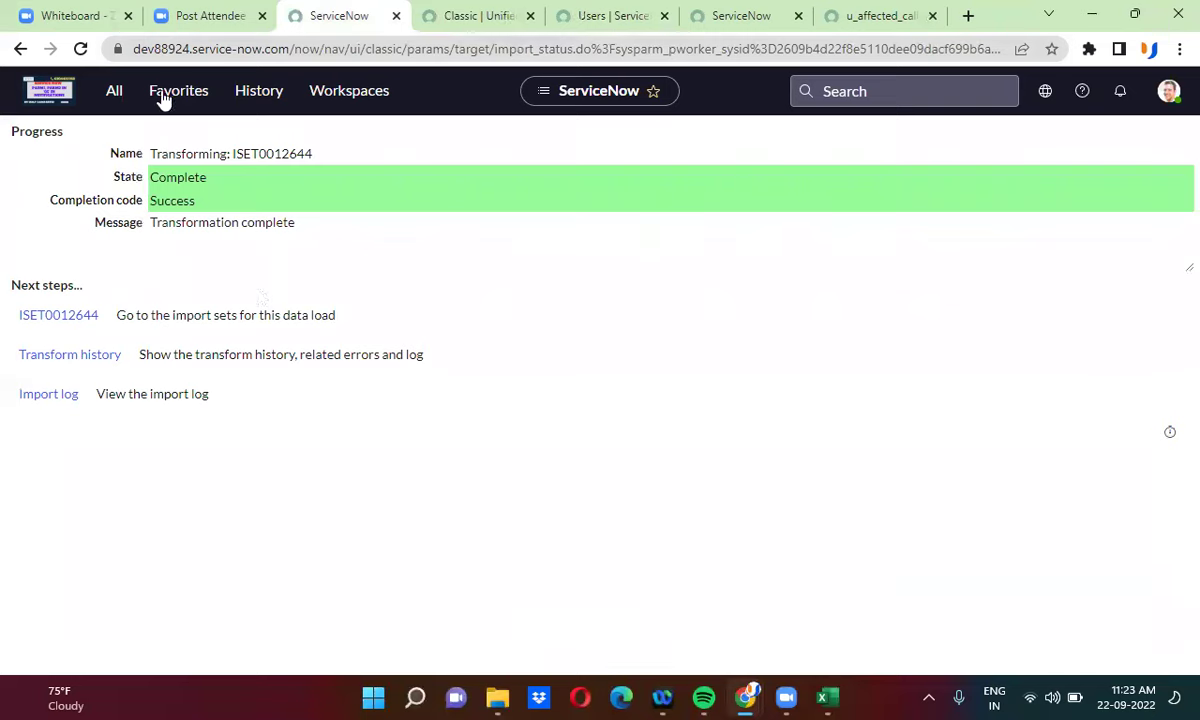
{"action": "left_click", "coordinate": [115, 91]}
{"action": "triple_click", "coordinate": [120, 131]}
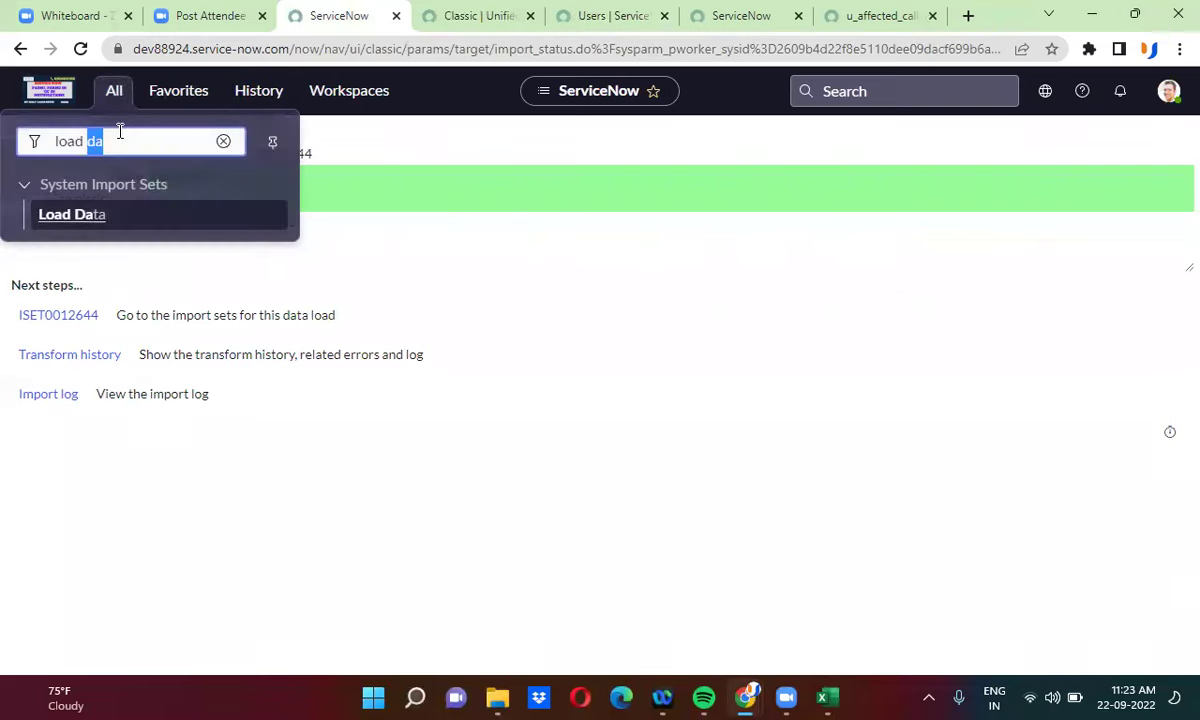
{"action": "type", "text": "inci"}
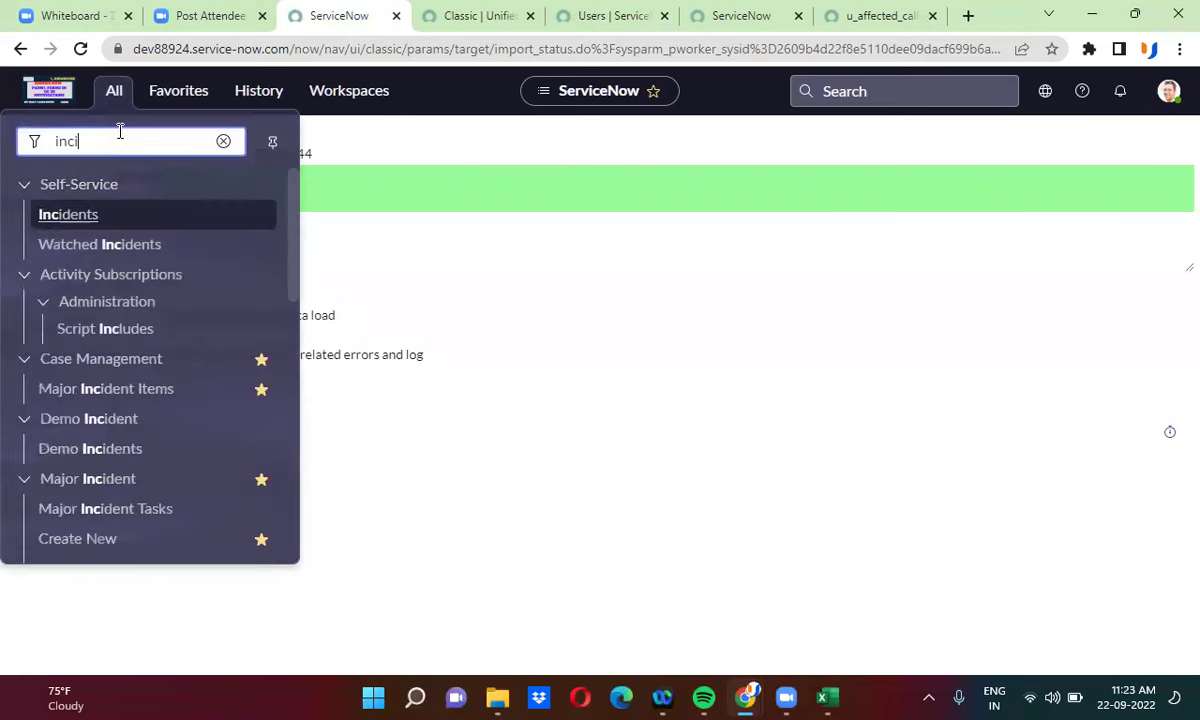
{"action": "type", "text": "dent."}
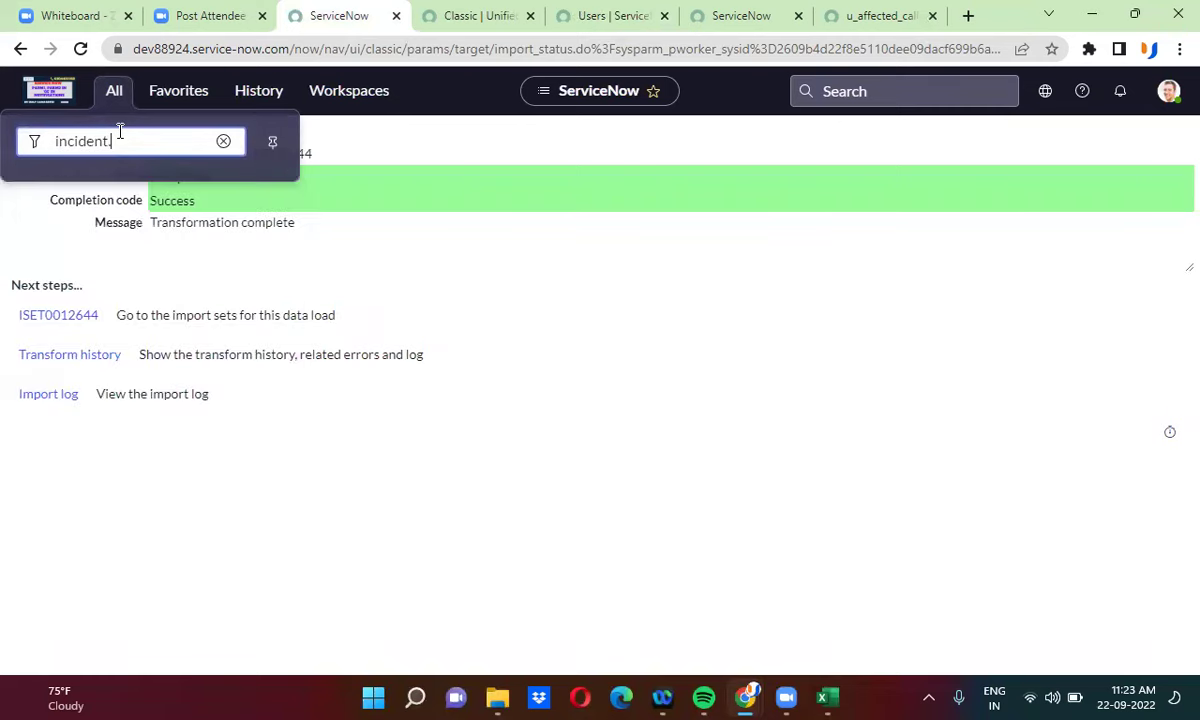
{"action": "type", "text": "List"}
{"action": "key", "text": "Return"}
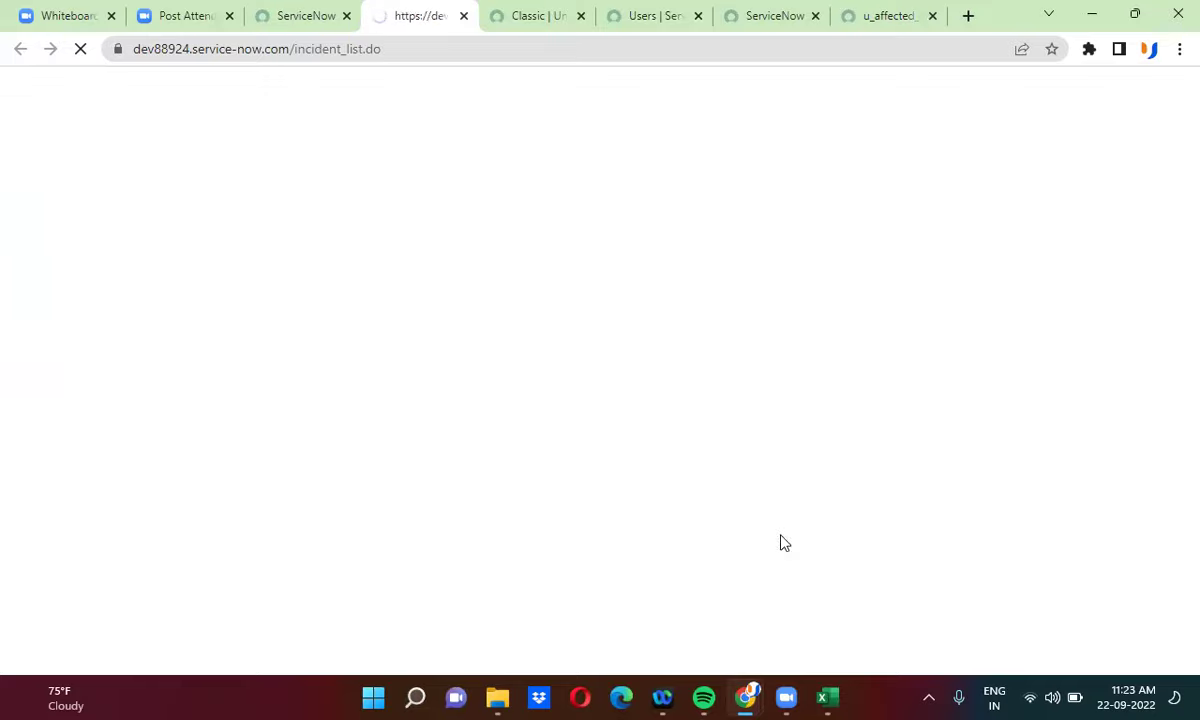
- Copy INC0010819 from Excel cell A6 and filter the Incidents list to that number
{"action": "left_click", "coordinate": [830, 698]}
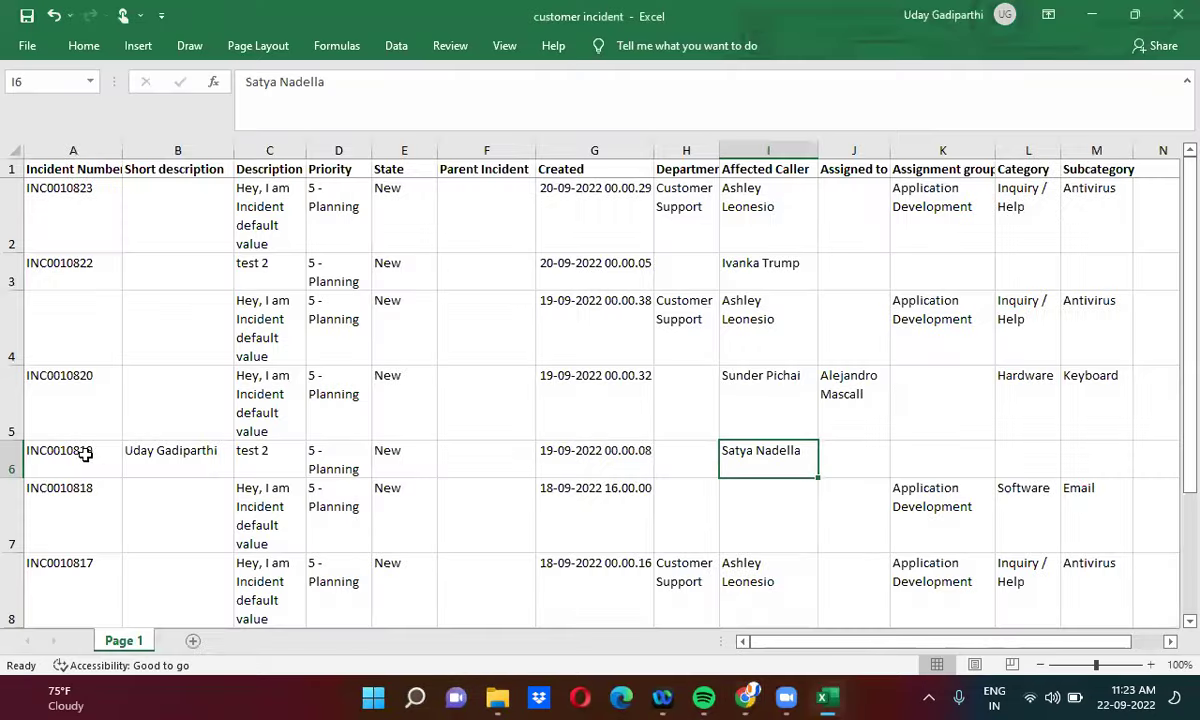
{"action": "left_click", "coordinate": [76, 456]}
{"action": "key", "text": "ctrl+c"}
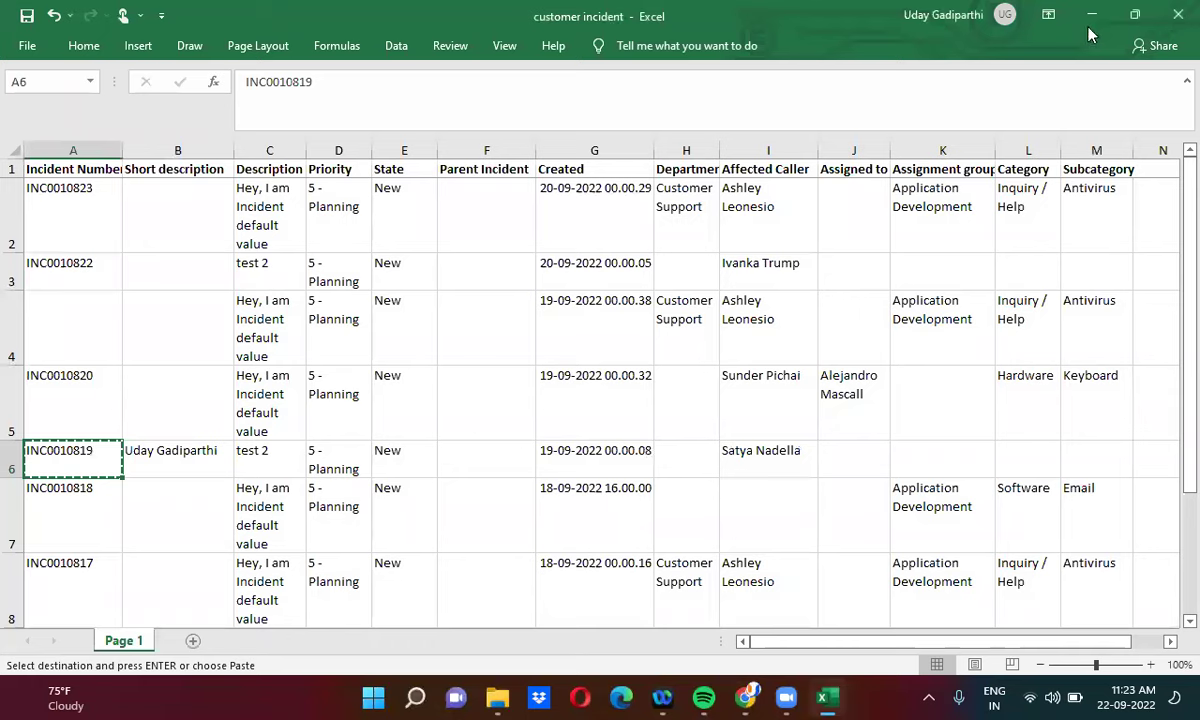
{"action": "key", "text": "alt+Tab"}
{"action": "left_click", "coordinate": [107, 188]}
{"action": "key", "text": "ctrl+v"}
{"action": "key", "text": "Return"}
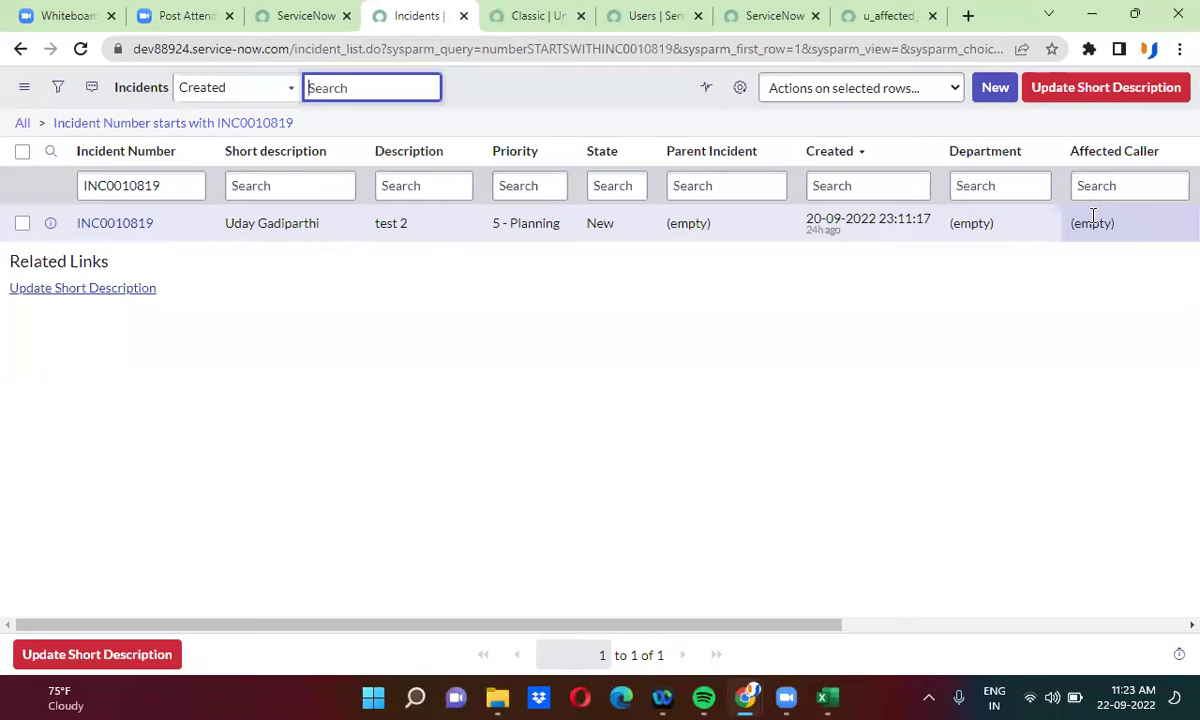
{"action": "left_click", "coordinate": [826, 697]}
- Copy row 10 into row 11 and change A11's incident number to INC001066666
{"action": "left_click_drag", "start_coordinate": [1188, 411], "coordinate": [1170, 527]}
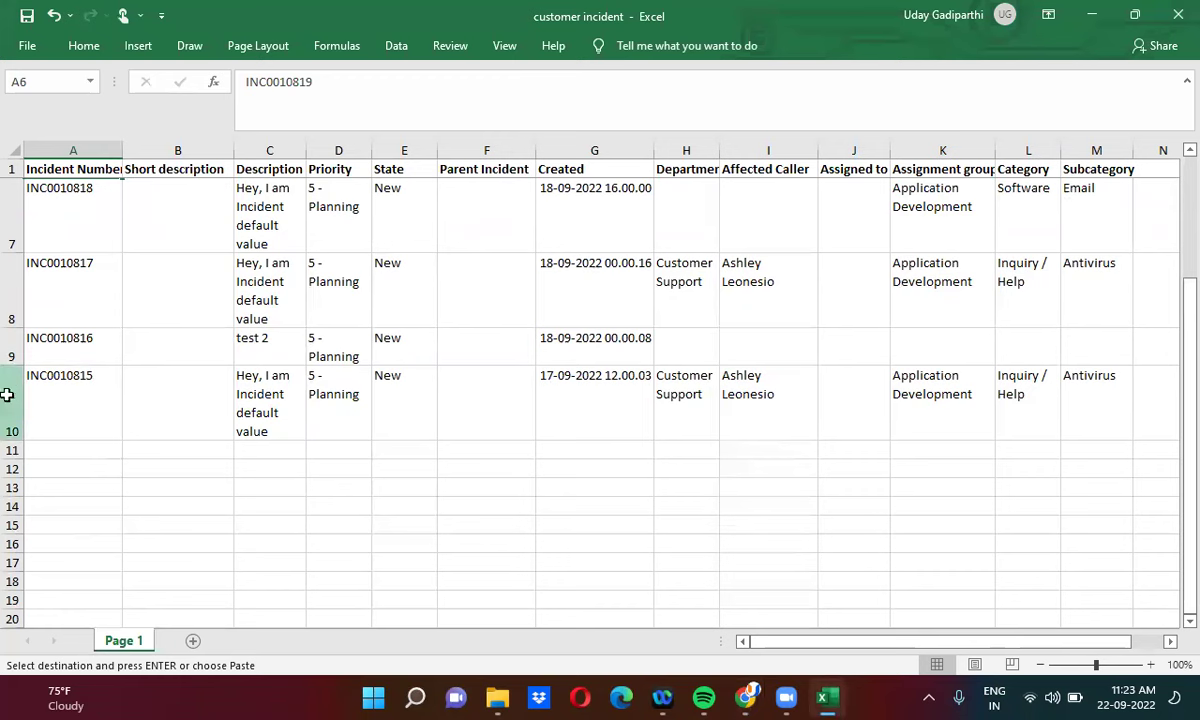
{"action": "left_click", "coordinate": [8, 398]}
{"action": "key", "text": "ctrl+c"}
{"action": "left_click", "coordinate": [12, 450]}
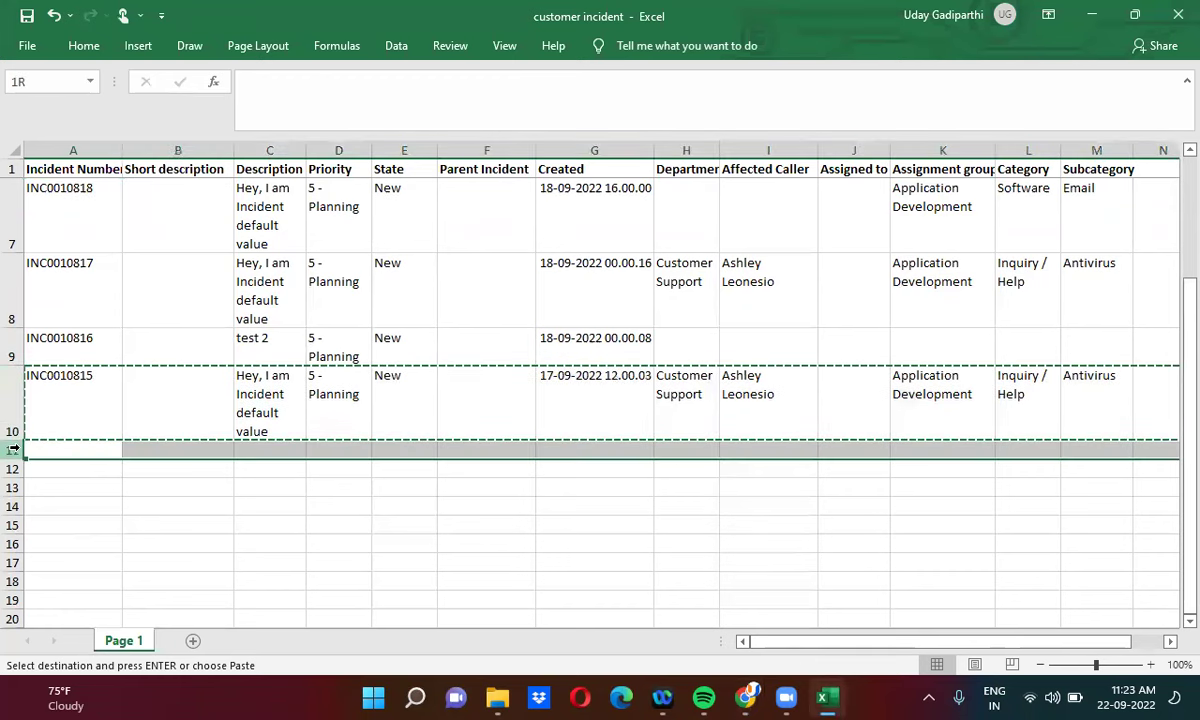
{"action": "key", "text": "ctrl+v"}
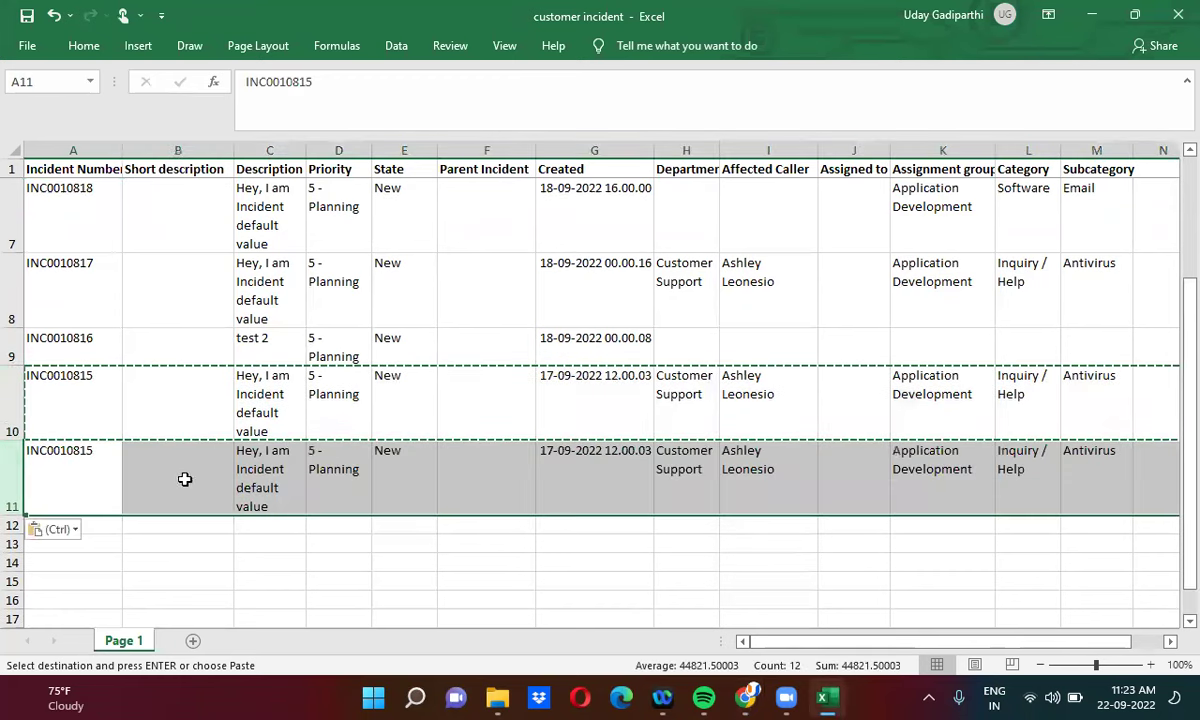
{"action": "double_click", "coordinate": [113, 459]}
{"action": "key", "text": "BackSpace"}
{"action": "key", "text": "BackSpace"}
{"action": "key", "text": "BackSpace"}
{"action": "type", "text": "66666"}
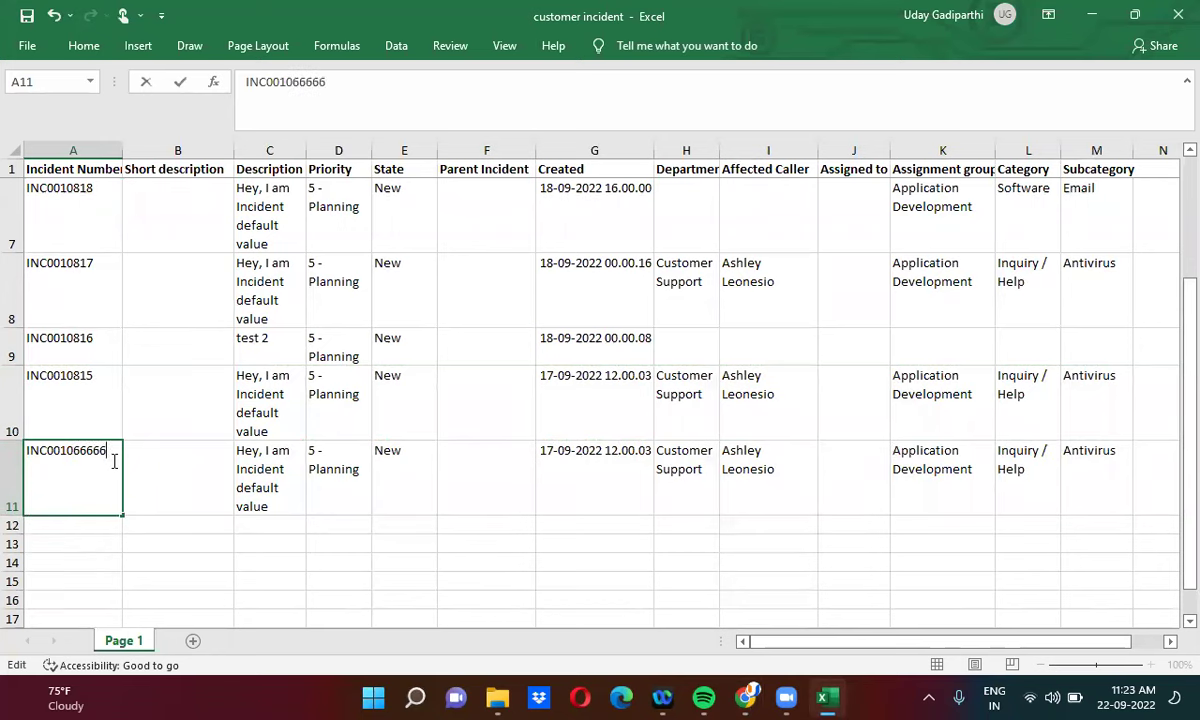
{"action": "key", "text": "ctrl+Return"}
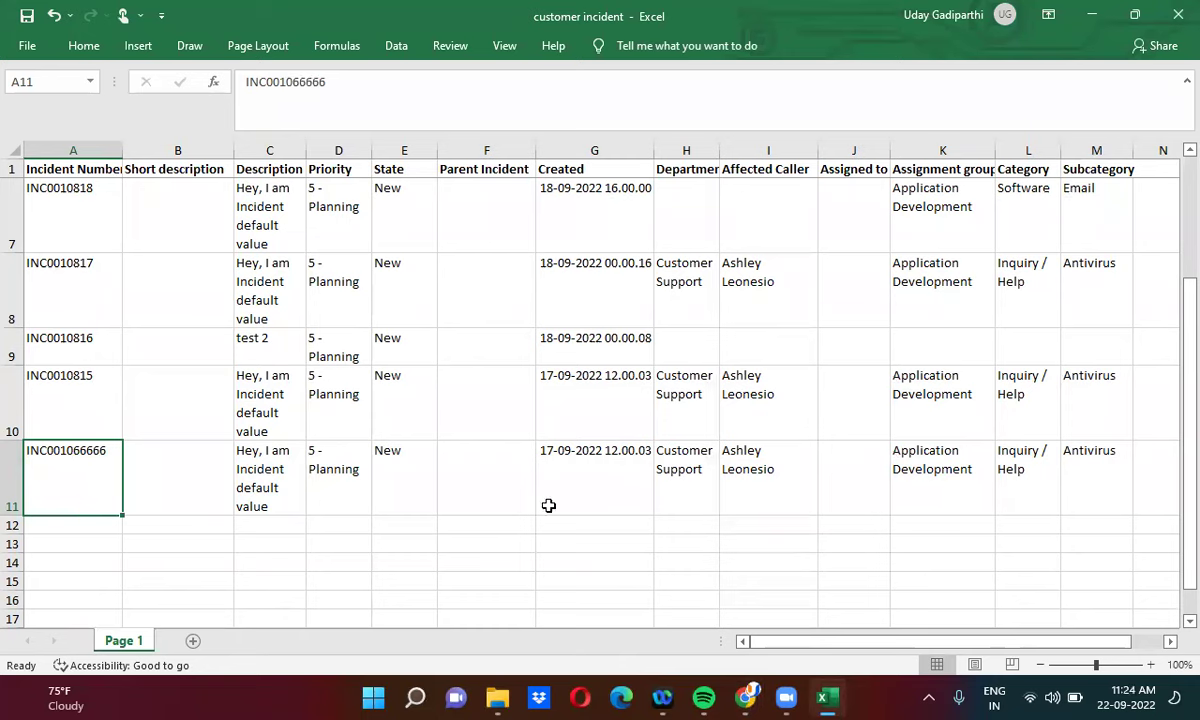
- Replace the Affected Caller name in I11 with a different person's name
{"action": "left_click", "coordinate": [745, 475]}
{"action": "double_click", "coordinate": [790, 480]}
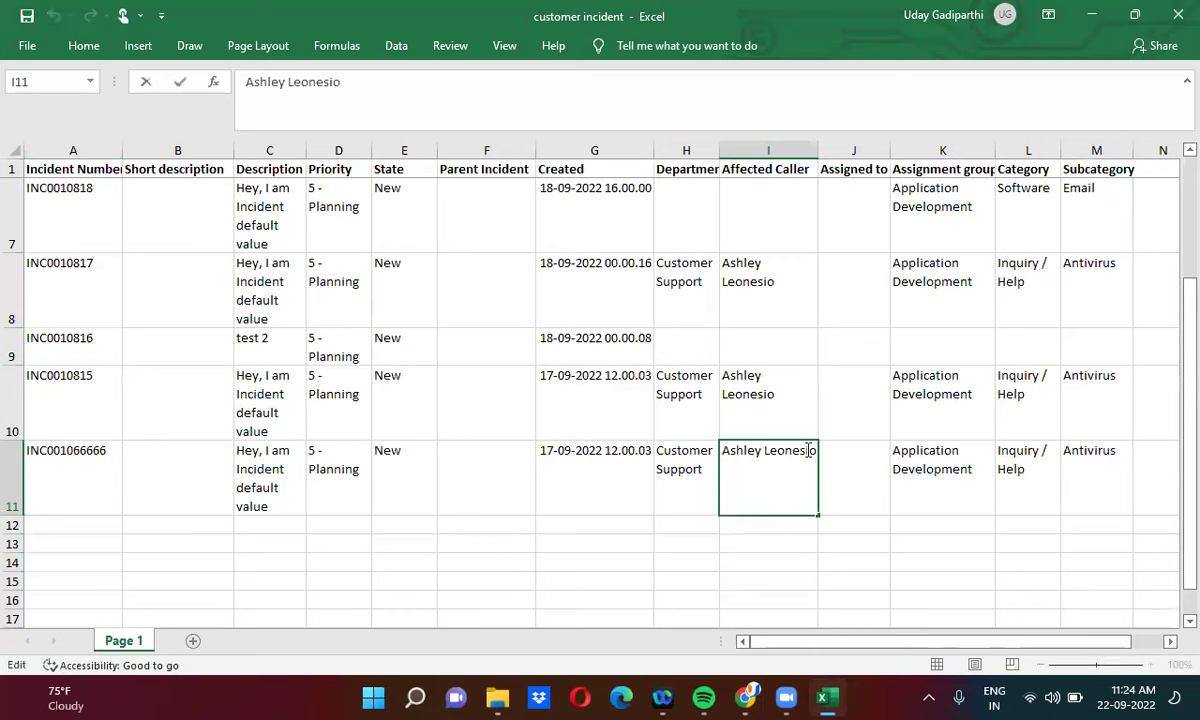
{"action": "double_click", "coordinate": [809, 450]}
{"action": "key", "text": "BackSpace"}
{"action": "key", "text": "BackSpace"}
{"action": "key", "text": "BackSpace"}
{"action": "key", "text": "BackSpace"}
{"action": "key", "text": "BackSpace"}
{"action": "key", "text": "BackSpace"}
{"action": "key", "text": "BackSpace"}
{"action": "key", "text": "BackSpace"}
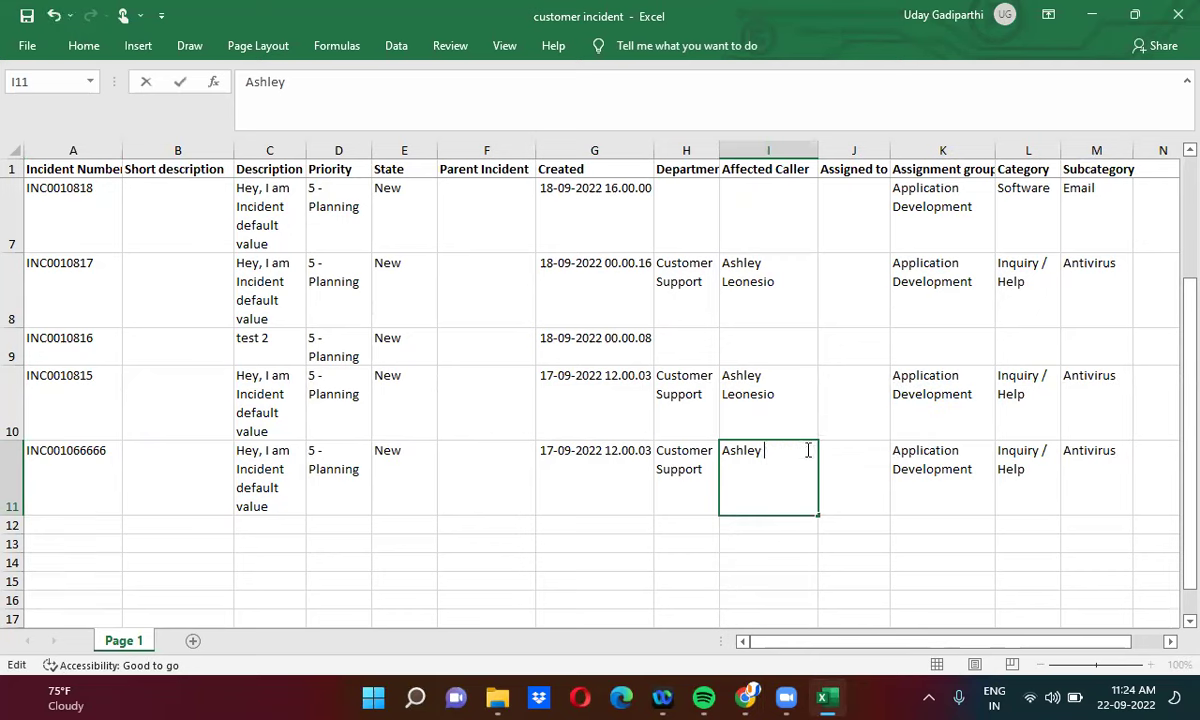
{"action": "type", "text": "Shi"}
{"action": "type", "text": "v"}
{"action": "key", "text": "BackSpace"}
{"action": "type", "text": "va Nagar"}
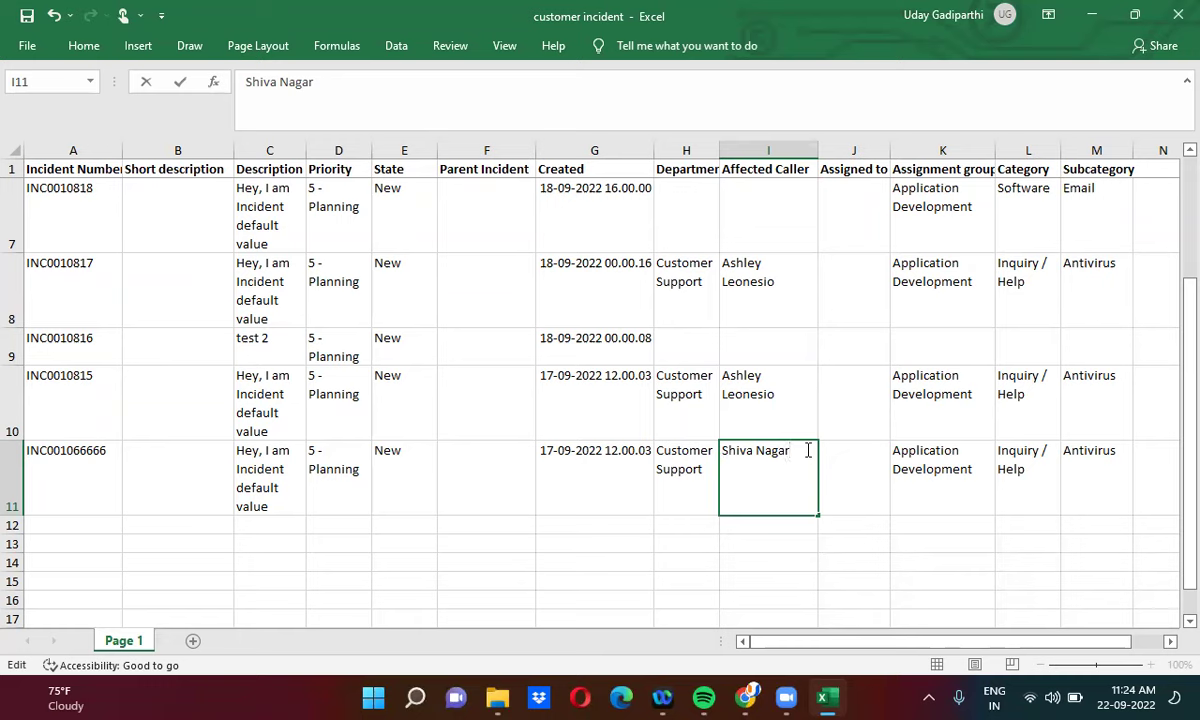
{"action": "key", "text": "Left"}
{"action": "key", "text": "Left"}
{"action": "key", "text": "Left"}
{"action": "key", "text": "Delete"}
{"action": "type", "text": "d"}
{"action": "key", "text": "ctrl+Return"}
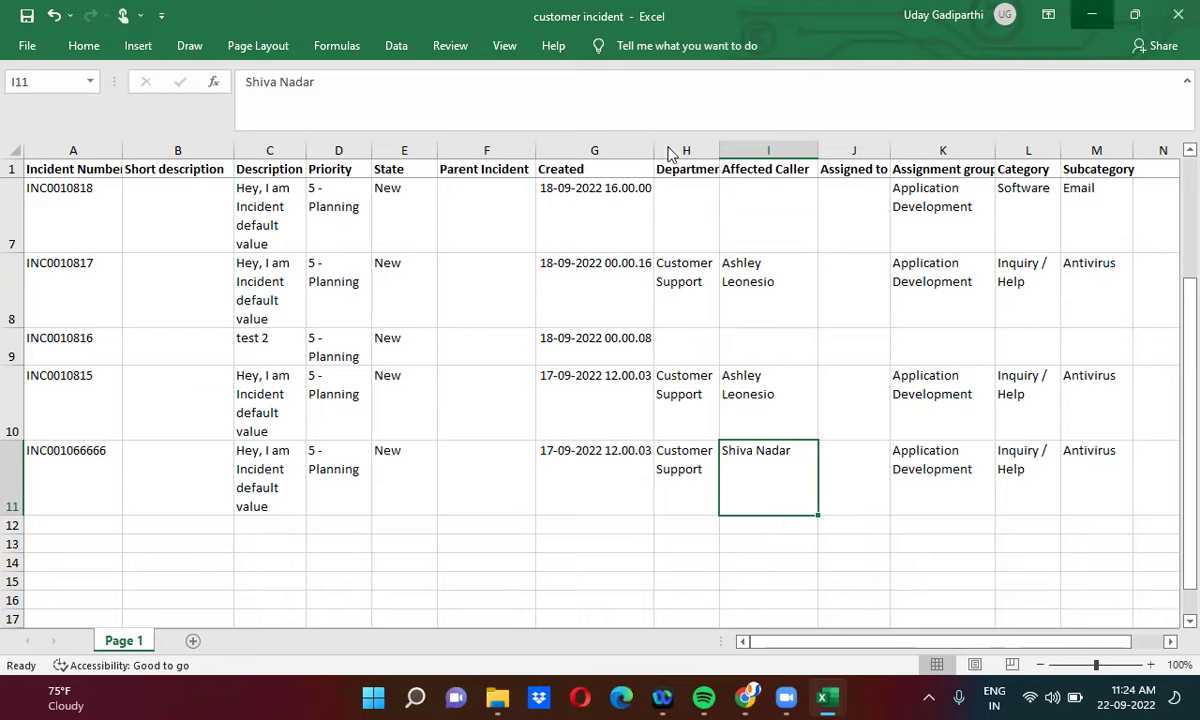
{"action": "key", "text": "alt+Tab"}
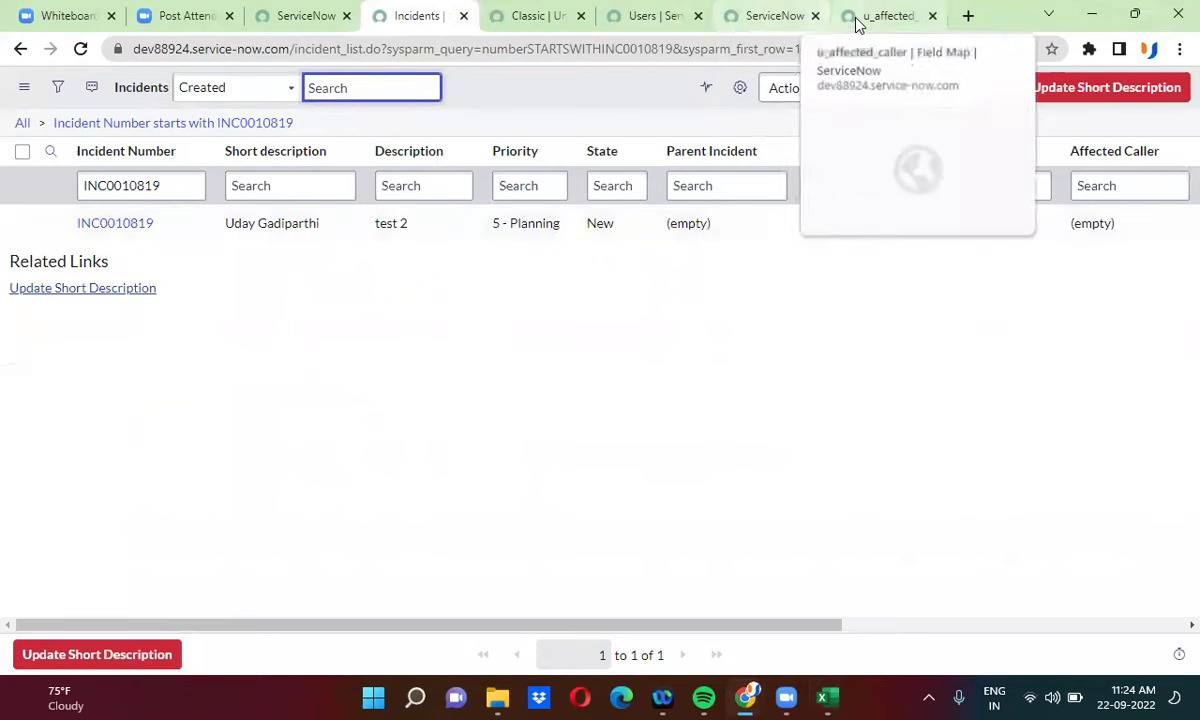
- Set the u_affected_caller field map's Choice action to reject
{"action": "left_click", "coordinate": [857, 24]}
{"action": "left_click", "coordinate": [305, 252]}
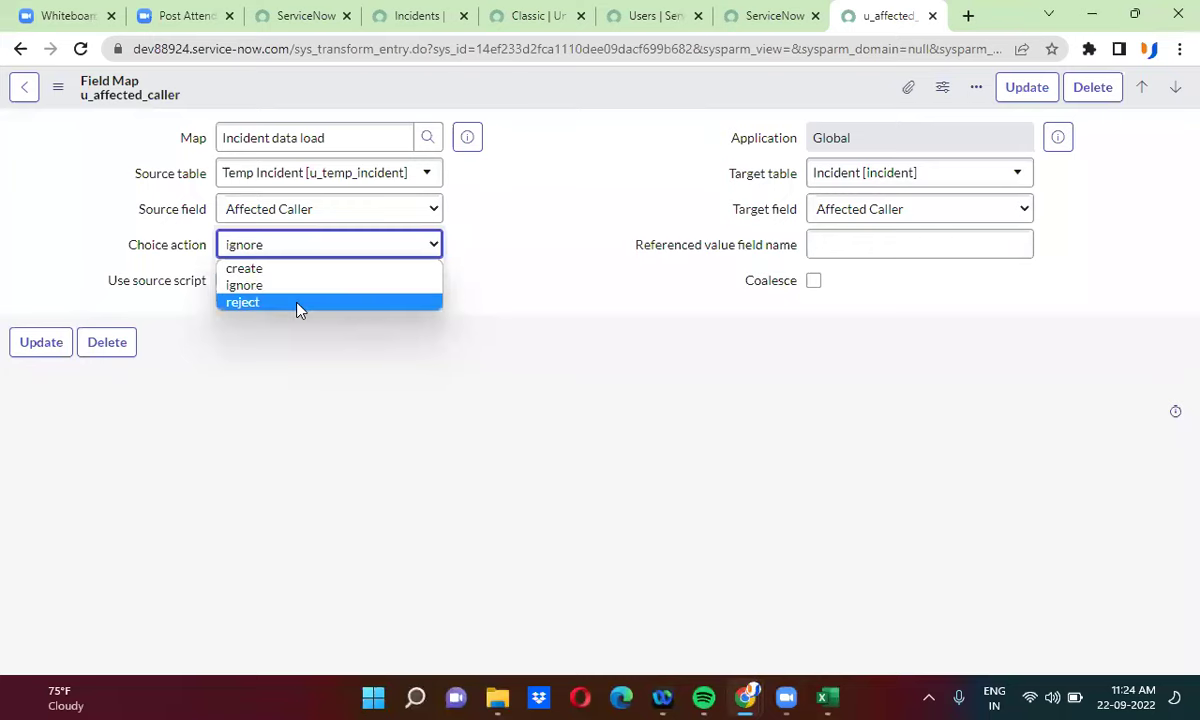
{"action": "left_click", "coordinate": [297, 303]}
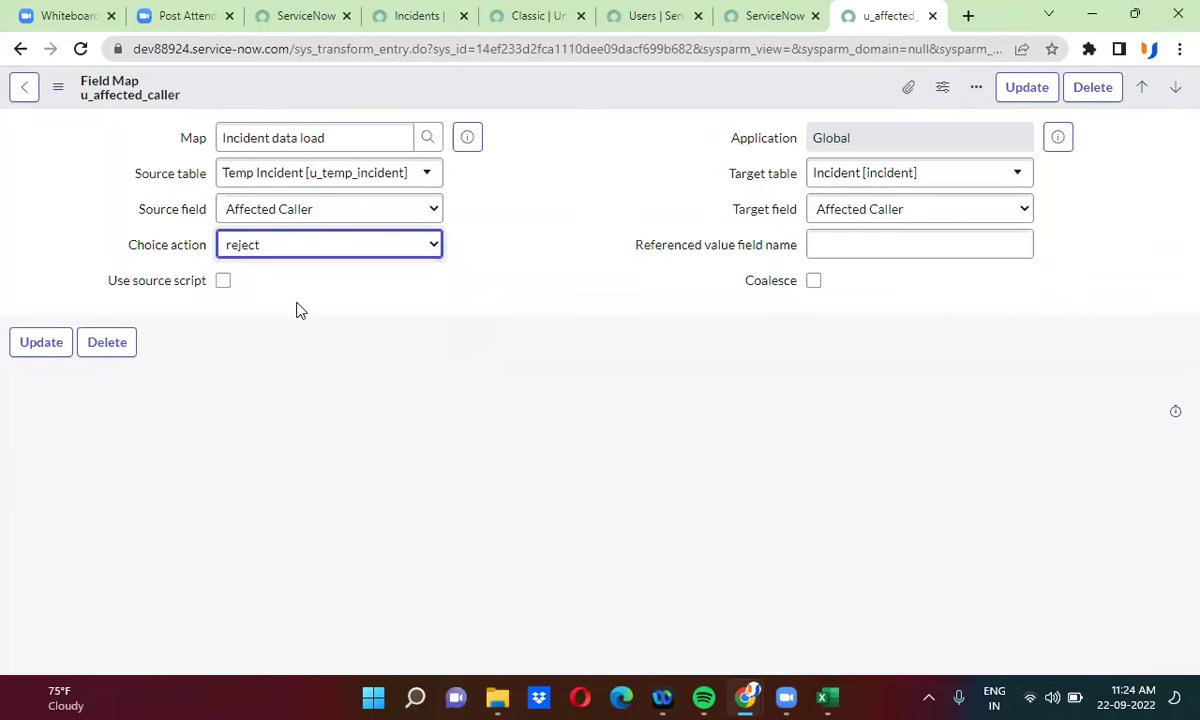
{"action": "left_click", "coordinate": [828, 697]}
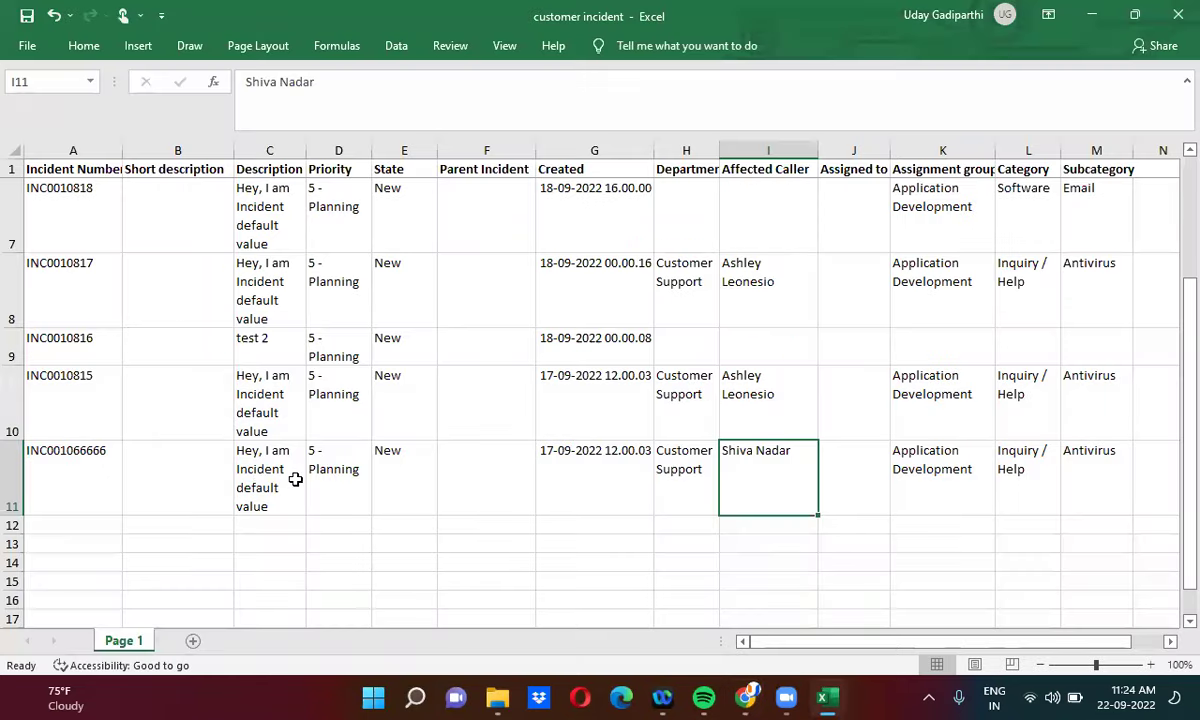
- Verify the new incident number in A11 and the new caller name in I11
{"action": "left_click", "coordinate": [96, 454]}
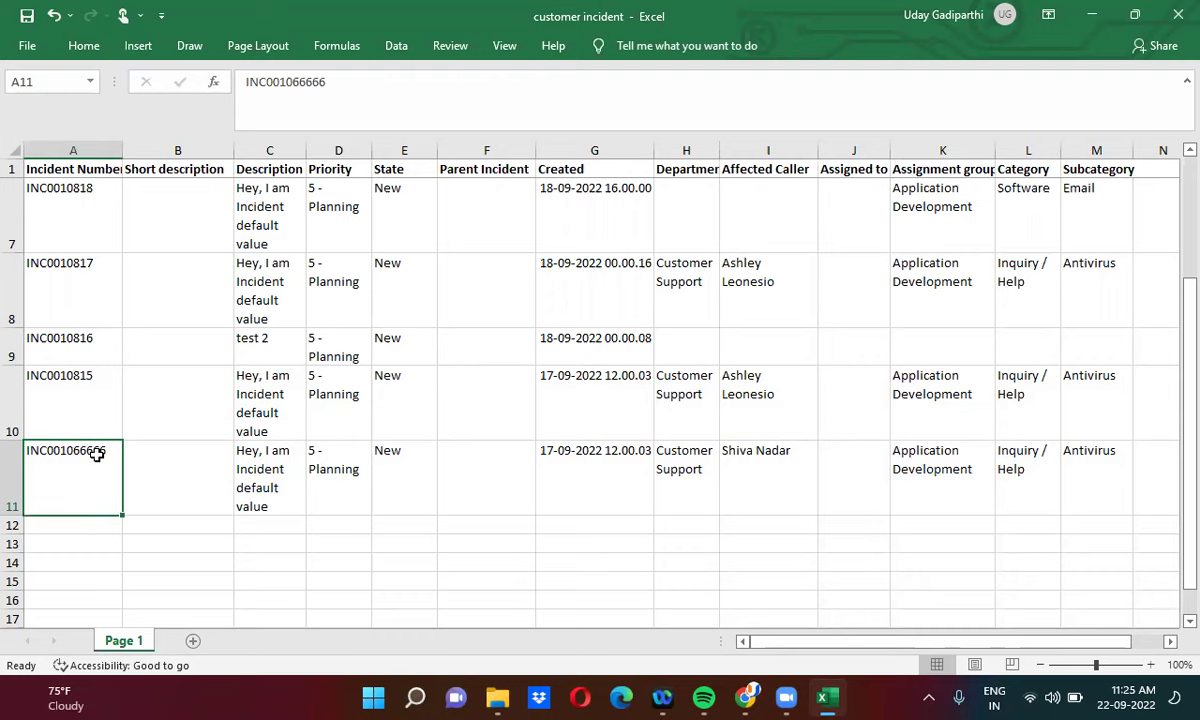
{"action": "left_click", "coordinate": [770, 472]}
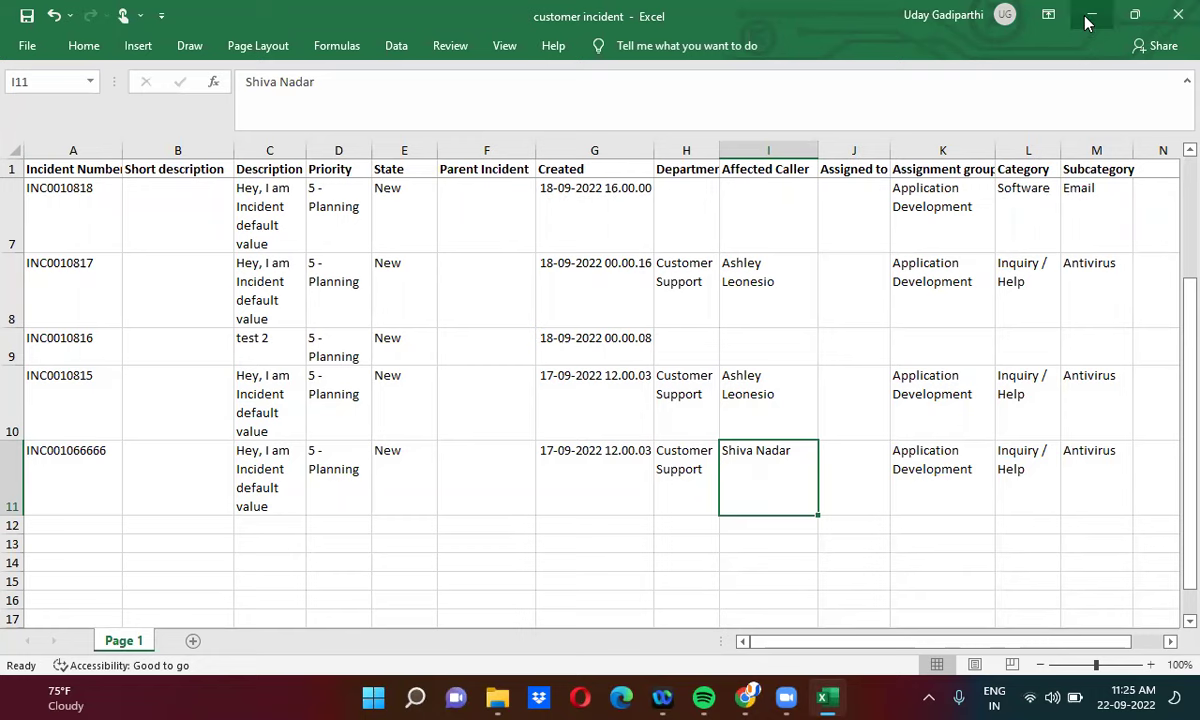
{"action": "key", "text": "alt+Tab"}
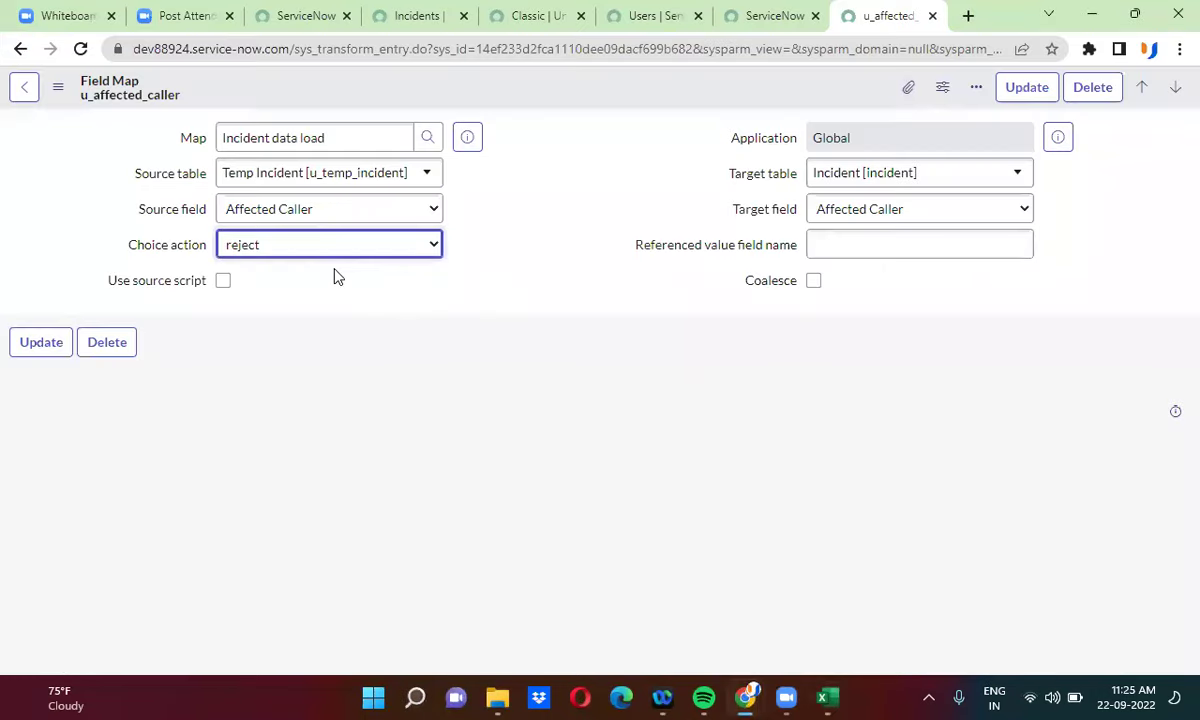
- Save the Affected Caller field map with Choice action reject
{"action": "right_click", "coordinate": [600, 90]}
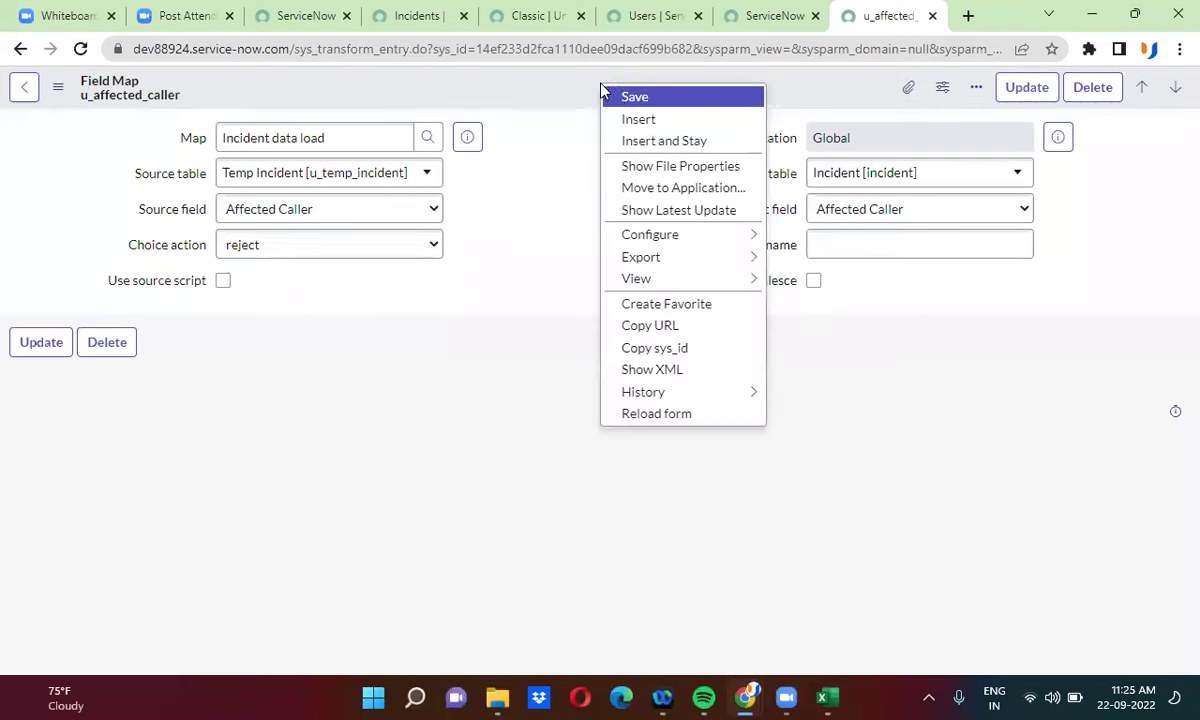
{"action": "left_click", "coordinate": [614, 97]}
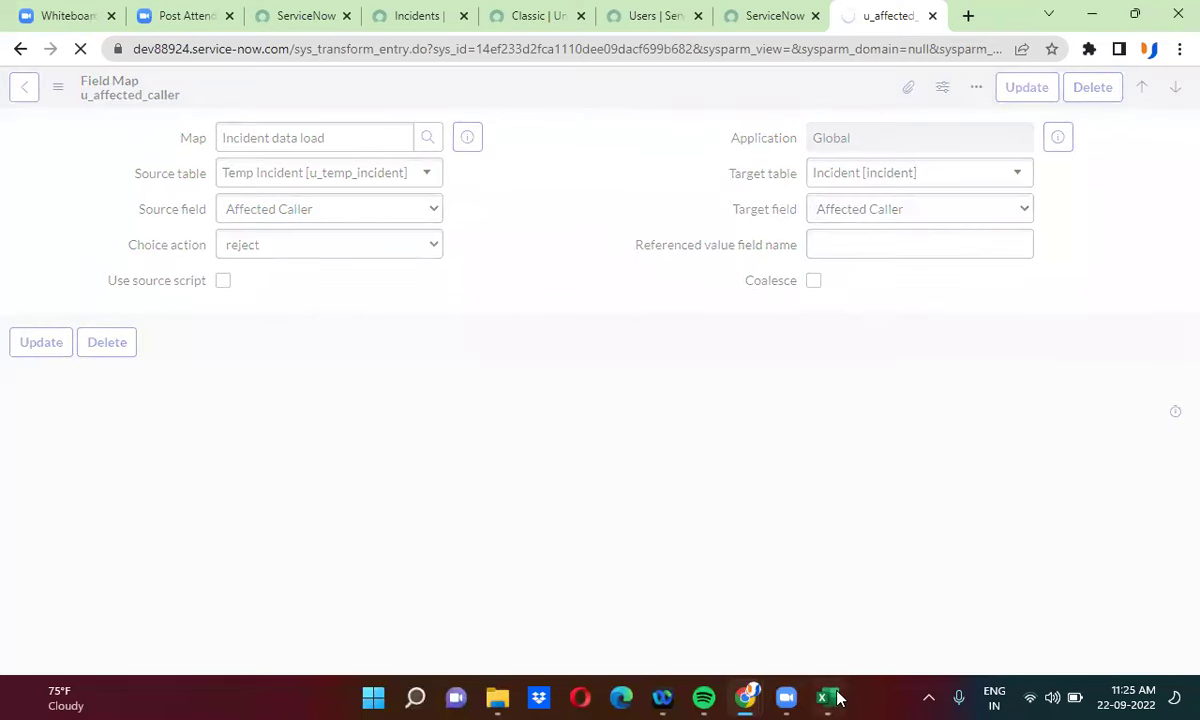
{"action": "key", "text": "alt+Tab"}
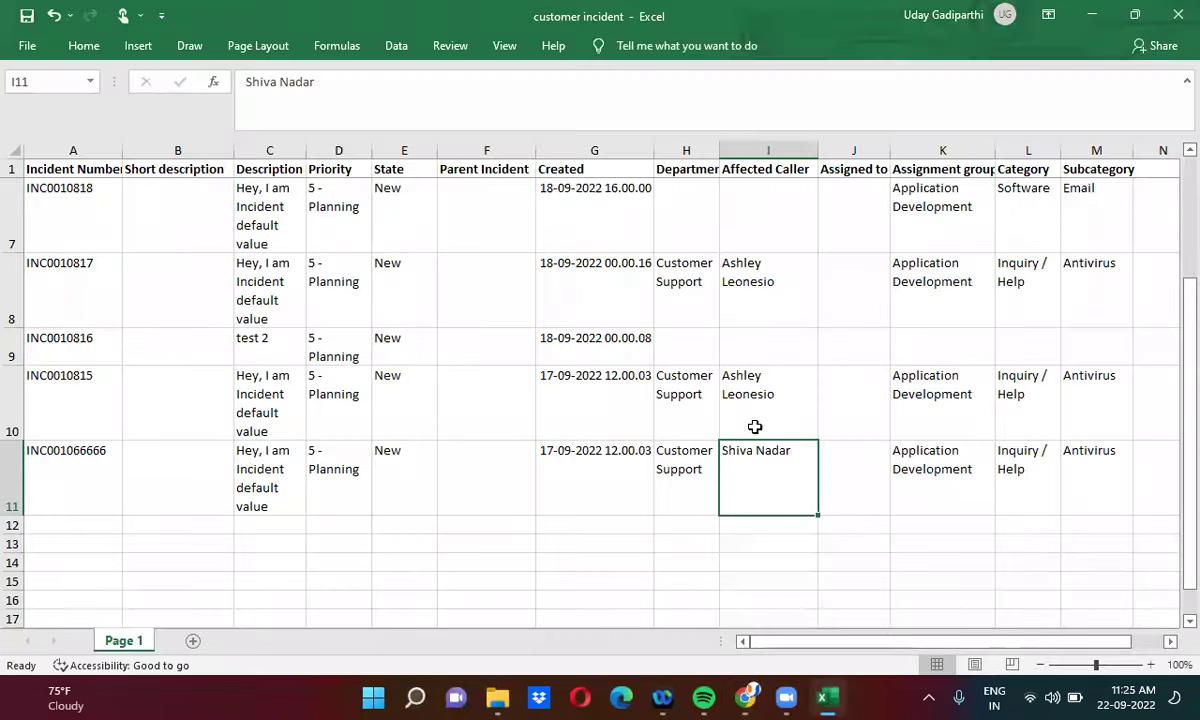
{"action": "left_click", "coordinate": [1092, 16]}
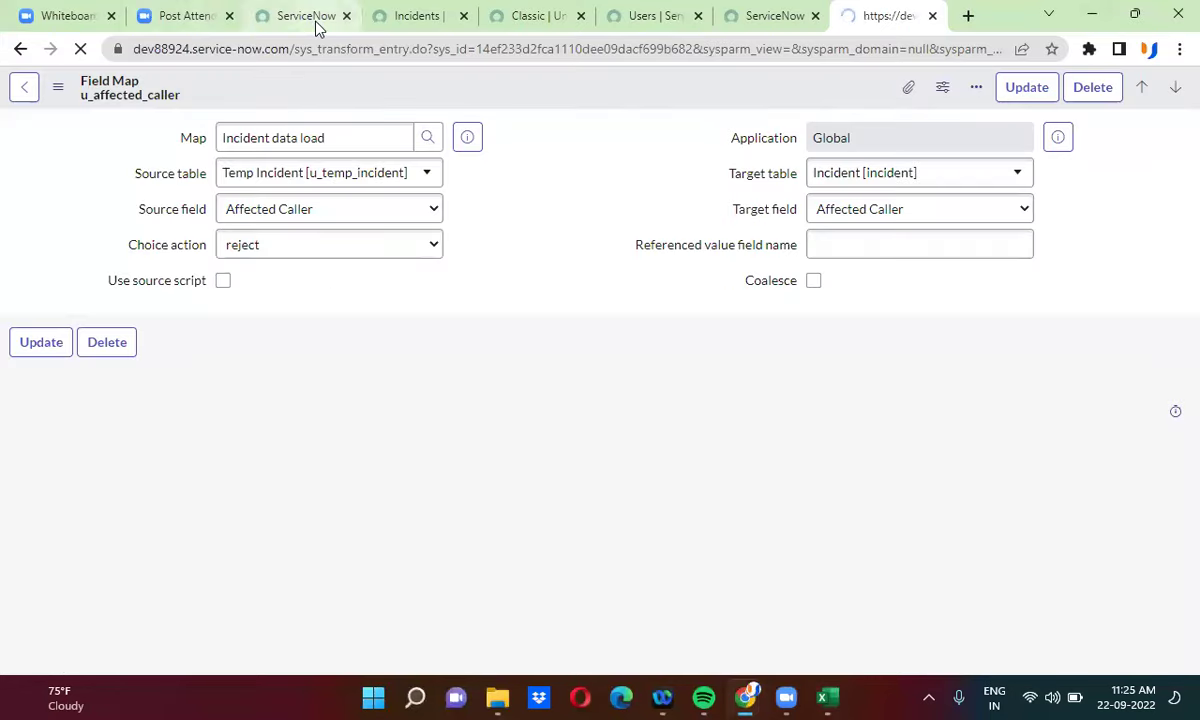
{"action": "left_click", "coordinate": [317, 27]}
- Open the Load Data import page by filtering the navigator for 'load data'
{"action": "left_click", "coordinate": [115, 100]}
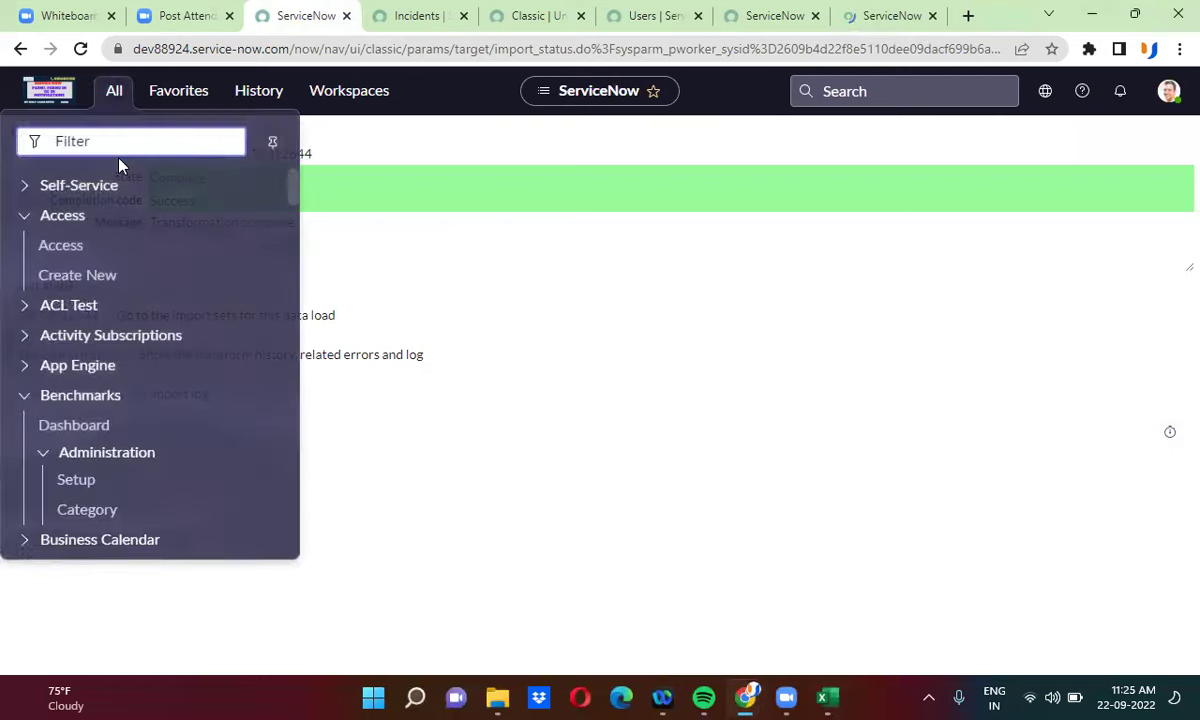
{"action": "type", "text": "lo"}
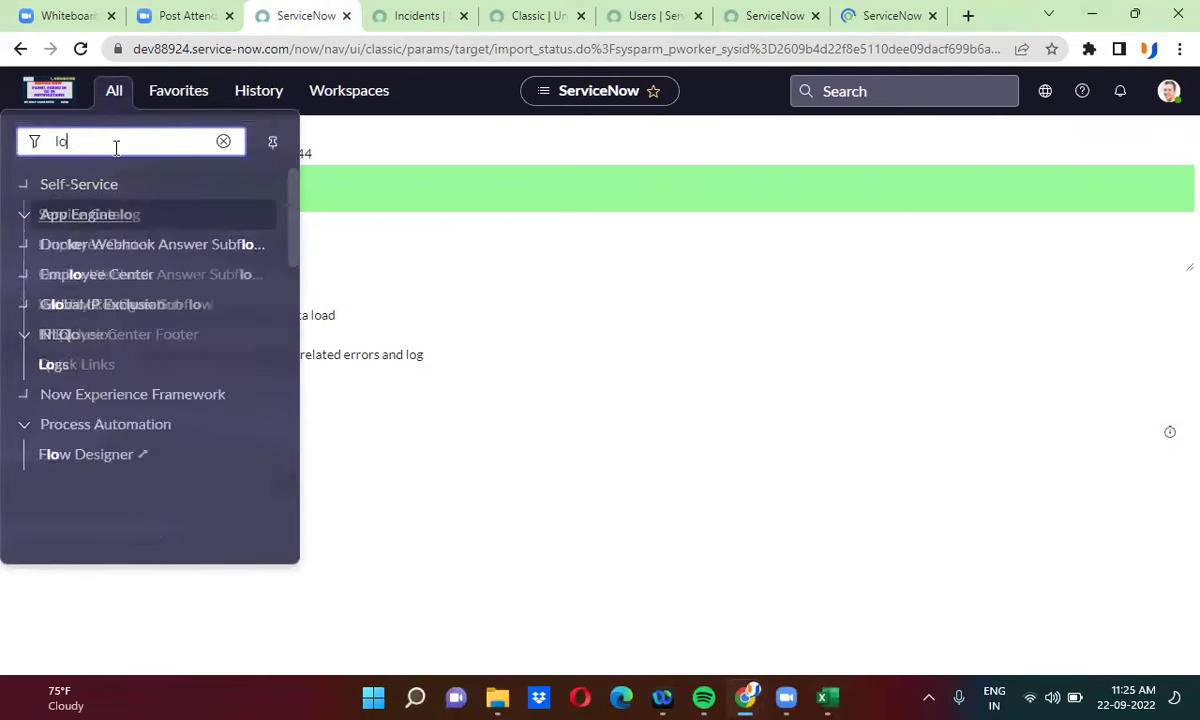
{"action": "type", "text": "ad data"}
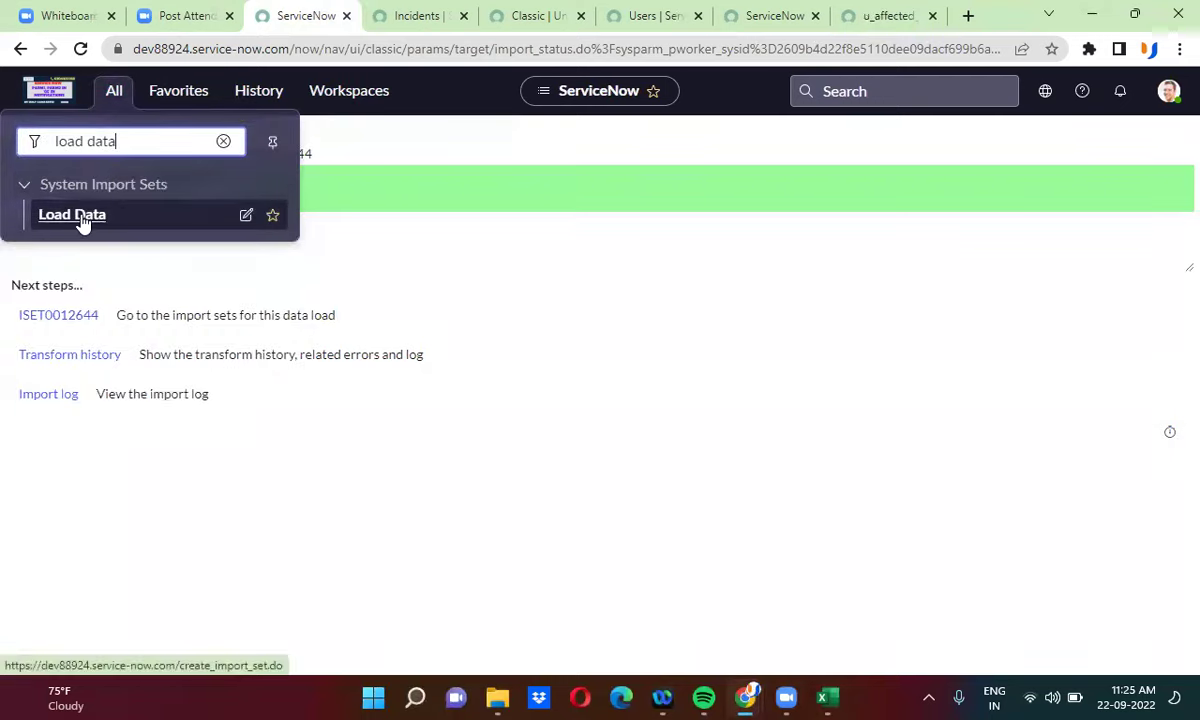
{"action": "left_click", "coordinate": [84, 218]}
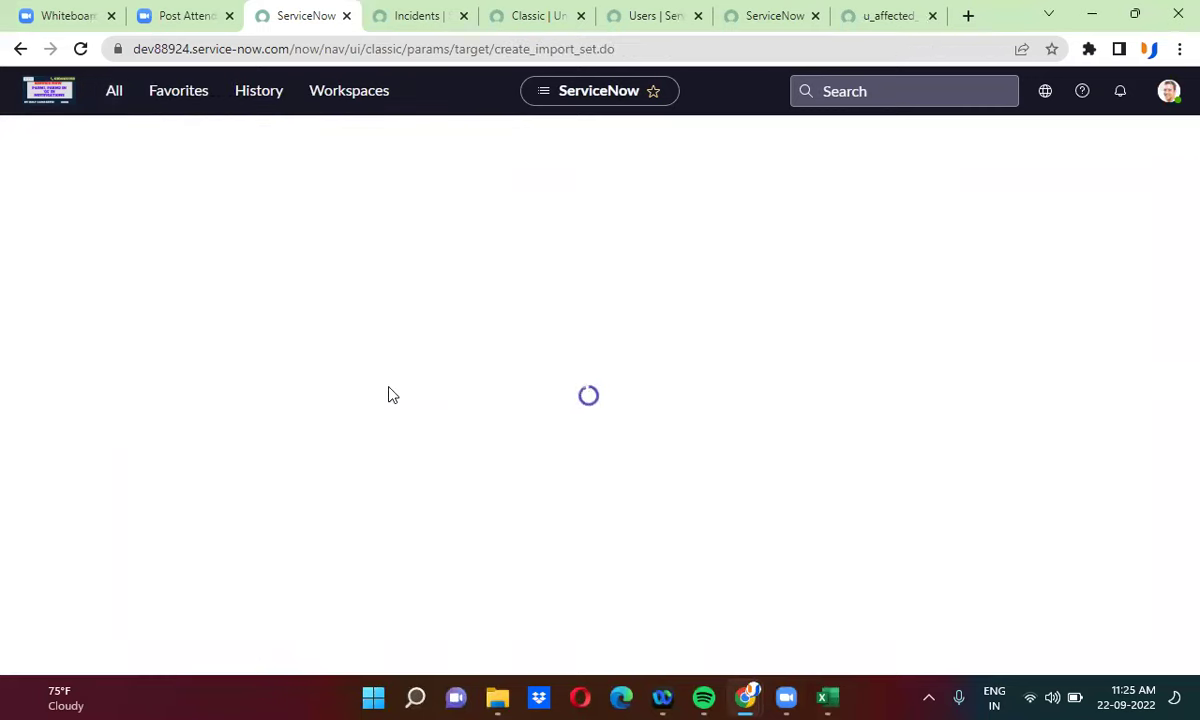
{"action": "left_click", "coordinate": [357, 386]}
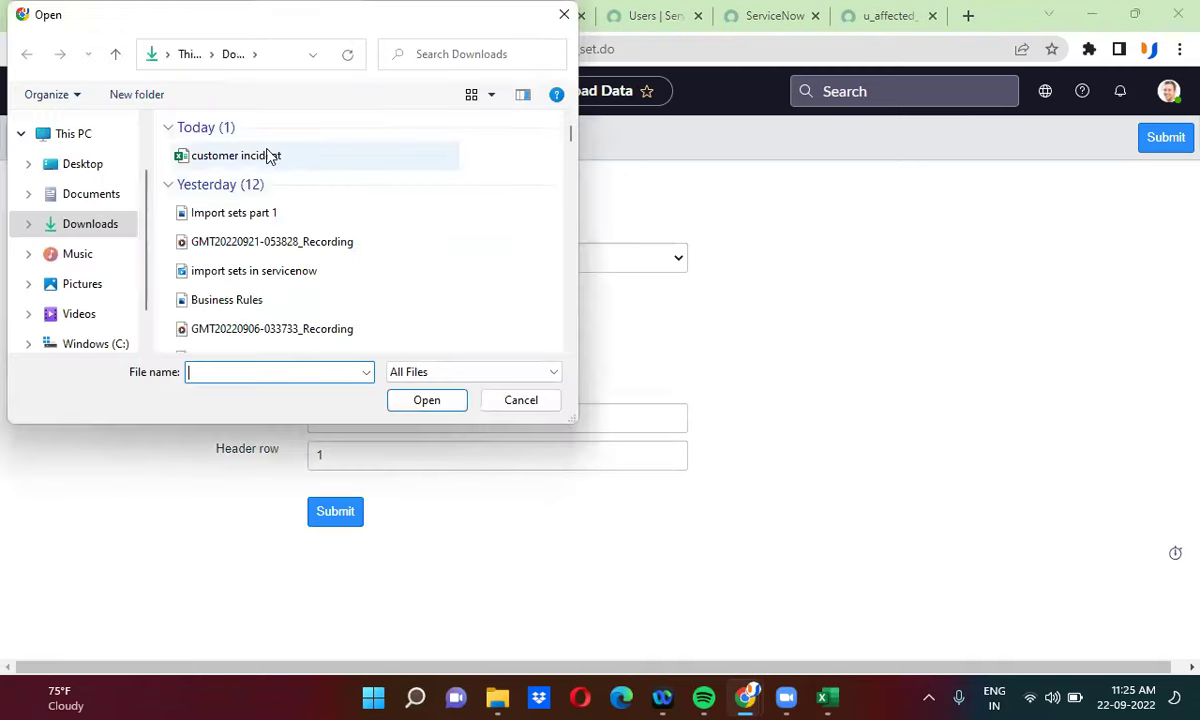
- Load customer incident.xlsx into Temp Incident and transform import set ISET0012645
{"action": "left_click", "coordinate": [262, 158]}
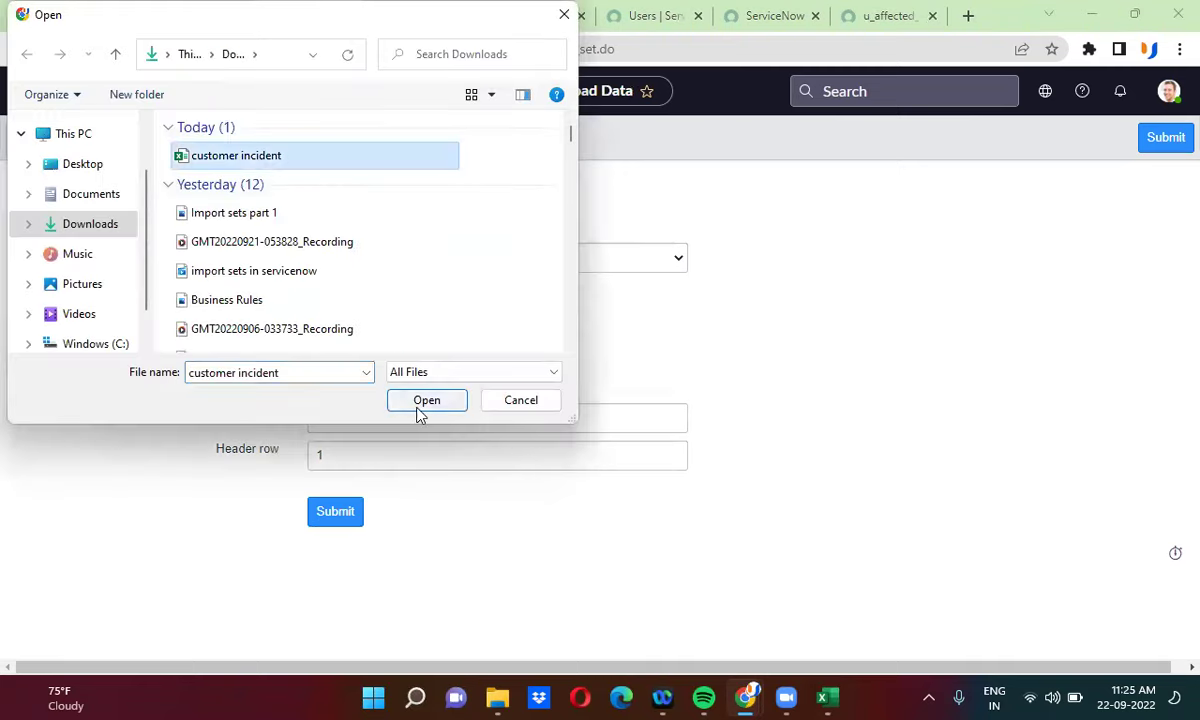
{"action": "left_click", "coordinate": [425, 402]}
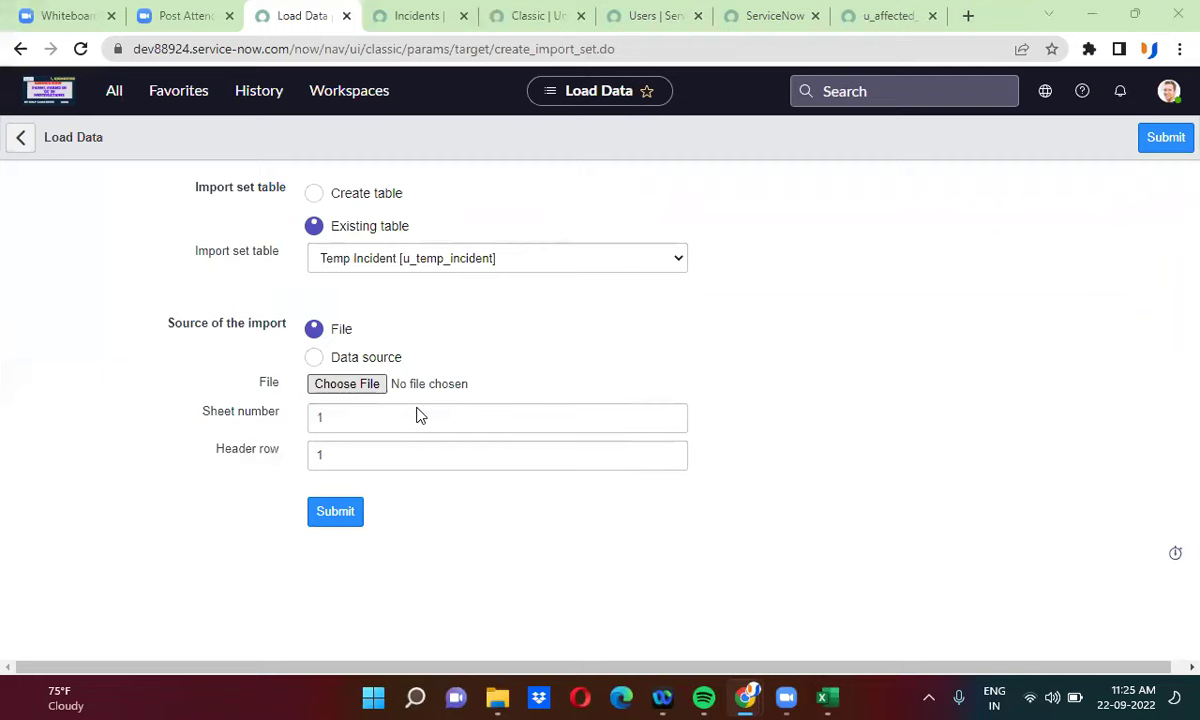
{"action": "left_click", "coordinate": [337, 513]}
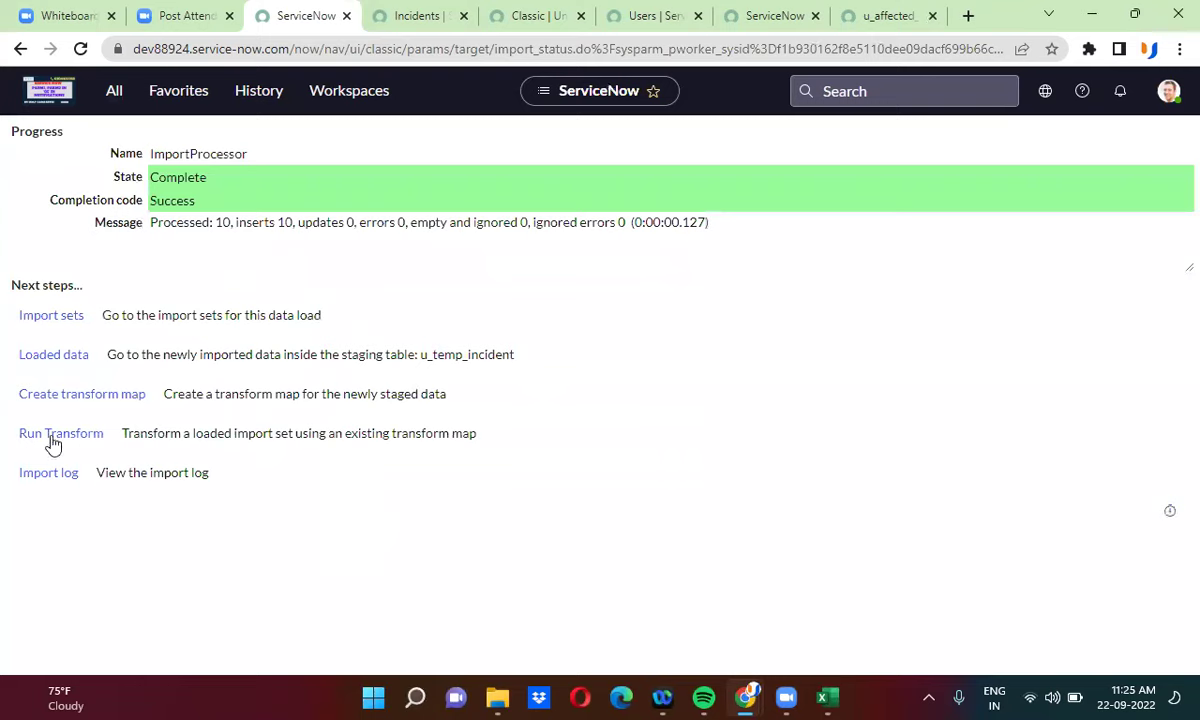
{"action": "left_click", "coordinate": [47, 432]}
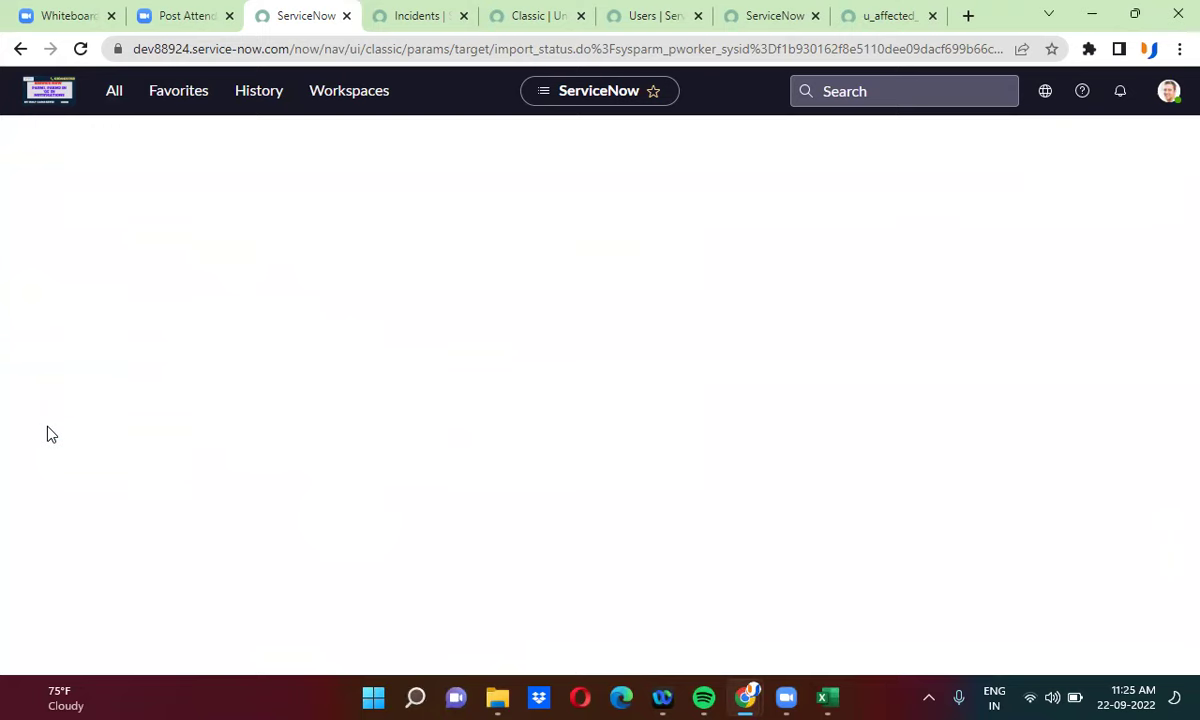
{"action": "left_click", "coordinate": [61, 481]}
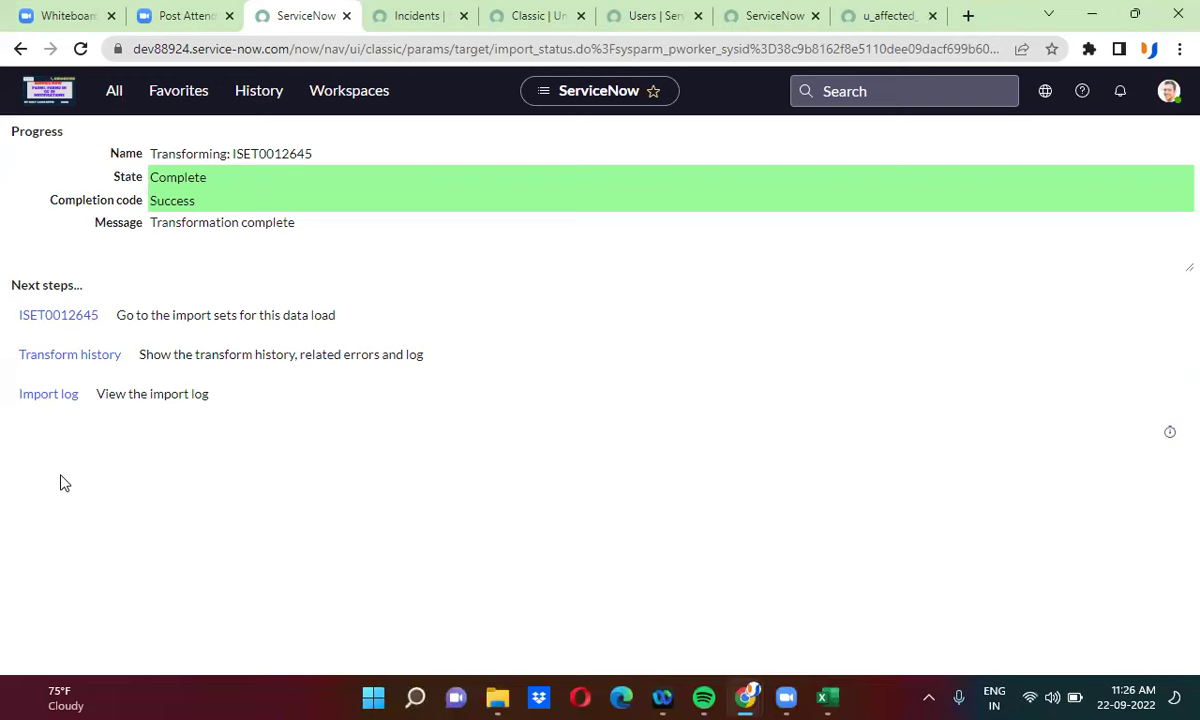
- Remove the INC0010819 filter to list all incidents
{"action": "left_click", "coordinate": [405, 18]}
{"action": "left_click", "coordinate": [22, 122]}
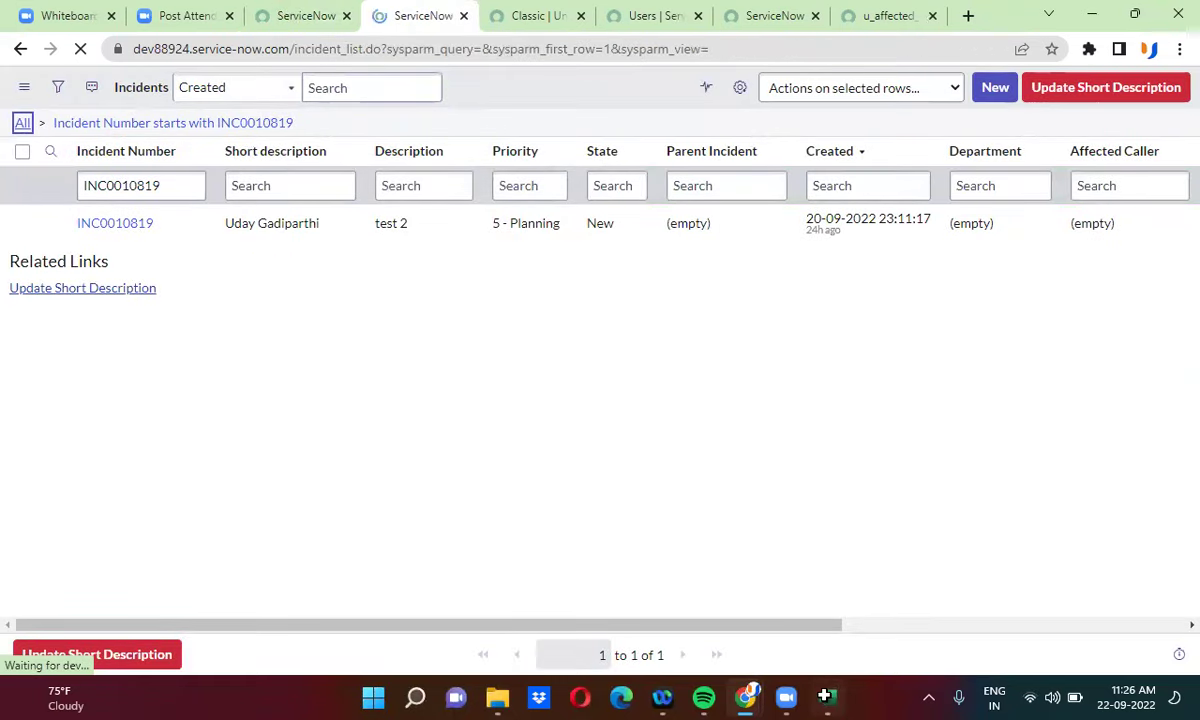
{"action": "key", "text": "alt+Tab"}
- Search the incident list for INC001066666, copied from cell A11, and confirm no records exist
{"action": "left_click", "coordinate": [99, 455]}
{"action": "key", "text": "ctrl+c"}
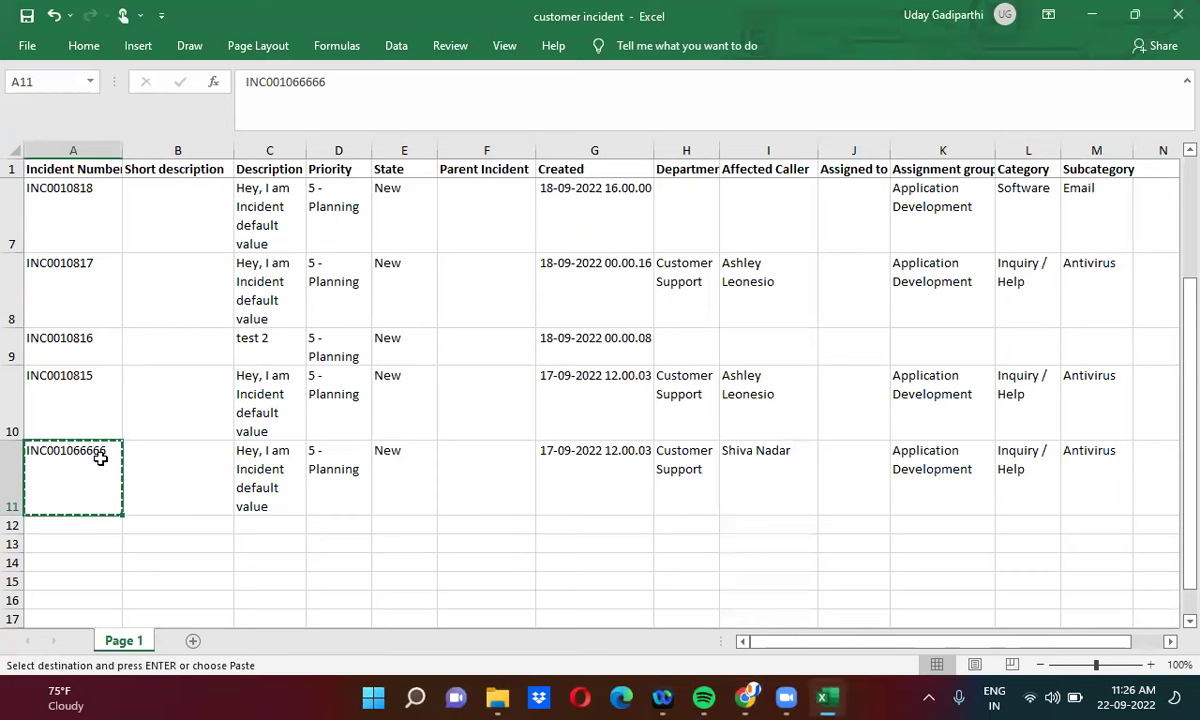
{"action": "key", "text": "alt+Tab"}
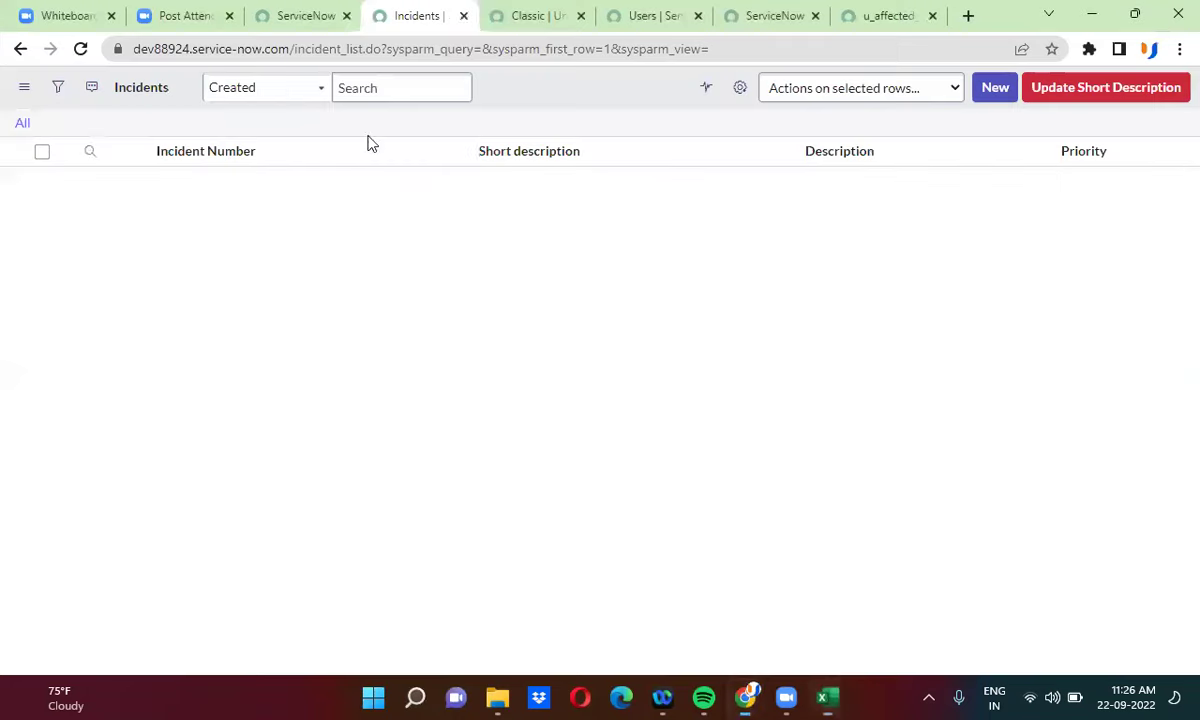
{"action": "left_click", "coordinate": [99, 186]}
{"action": "key", "text": "ctrl+v"}
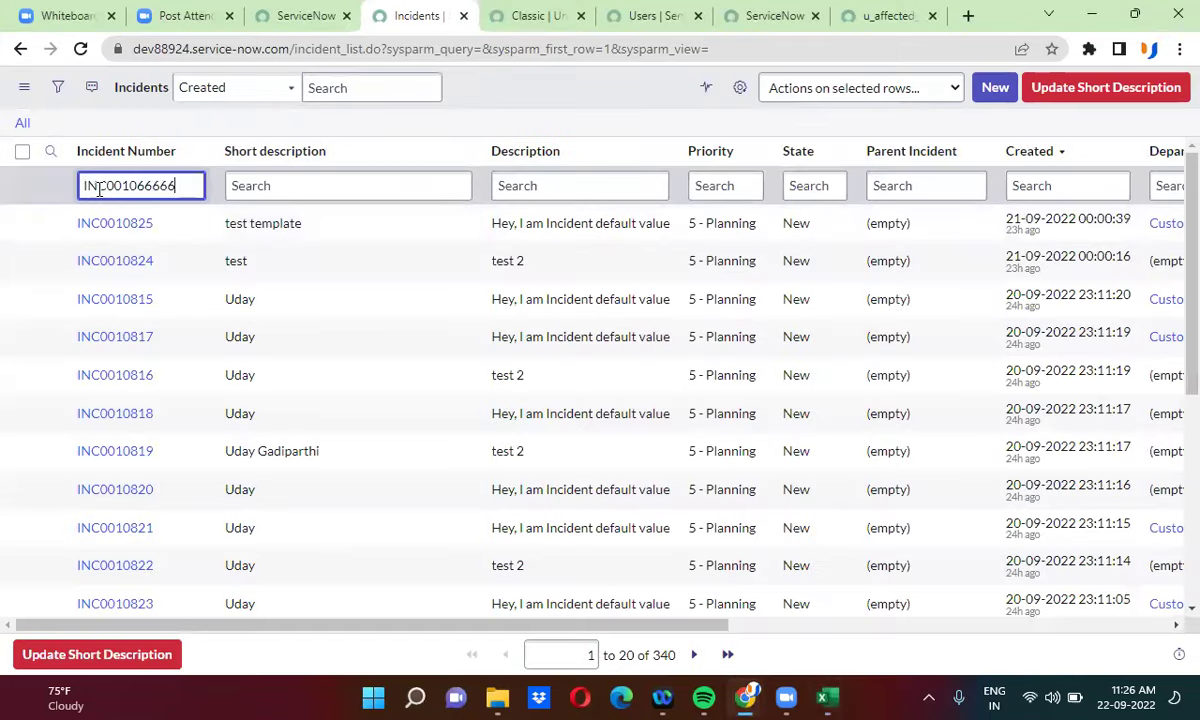
{"action": "key", "text": "Return"}
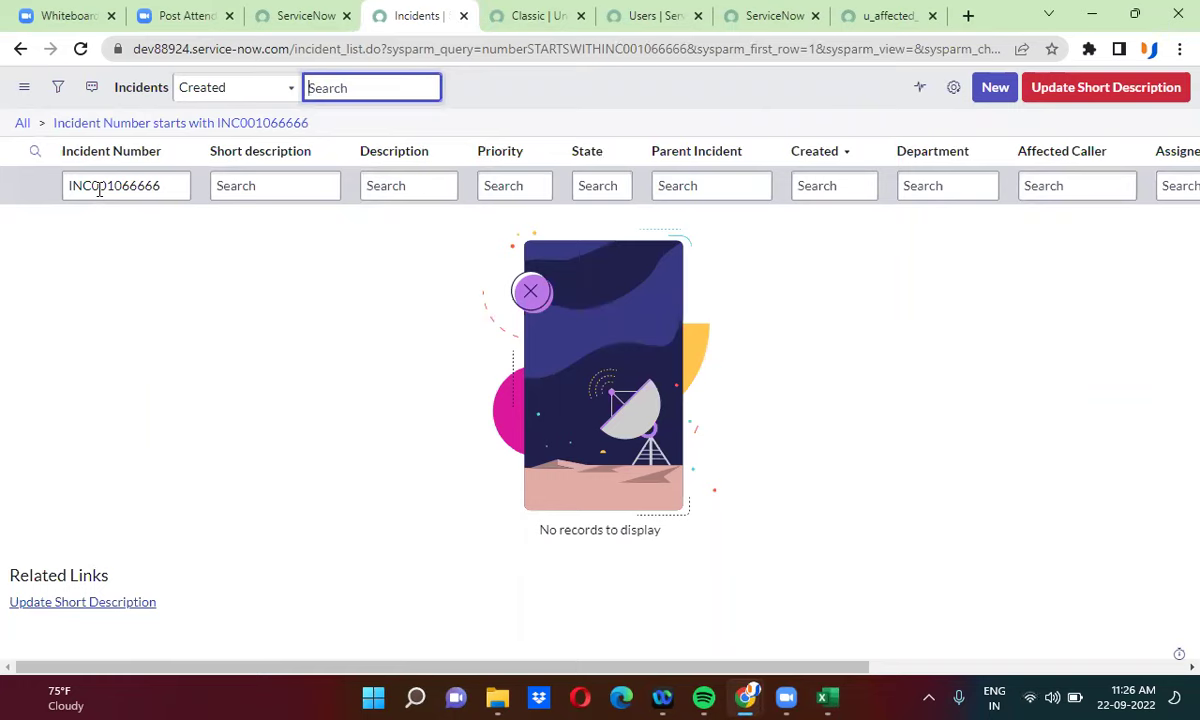
- Minimize the workbook and return to the Affected Caller field map tab
{"action": "left_click", "coordinate": [818, 697]}
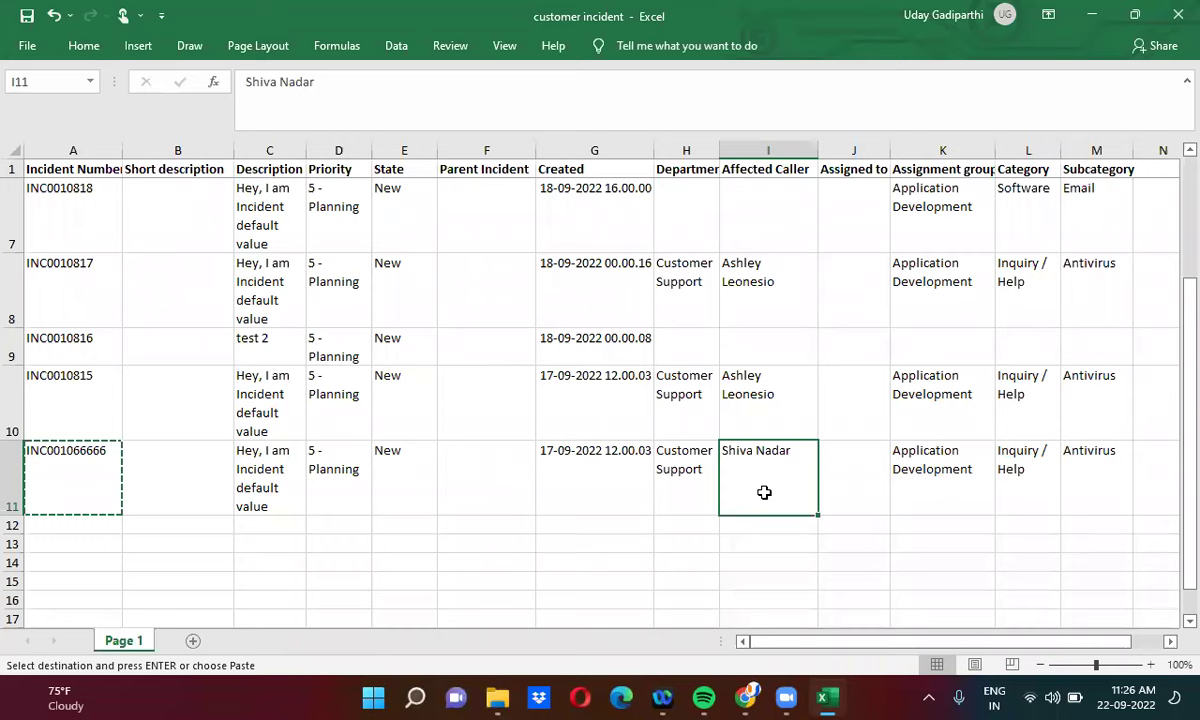
{"action": "left_click", "coordinate": [1095, 17]}
{"action": "left_click", "coordinate": [868, 14]}
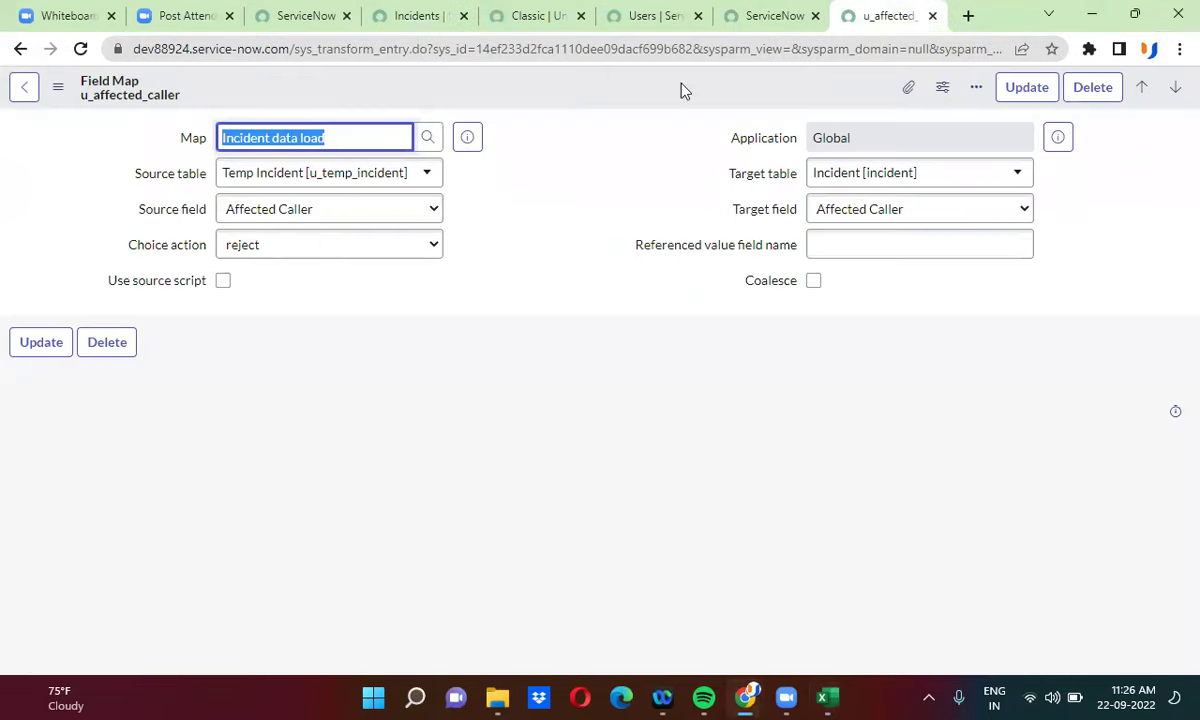
{"action": "left_click", "coordinate": [299, 258]}
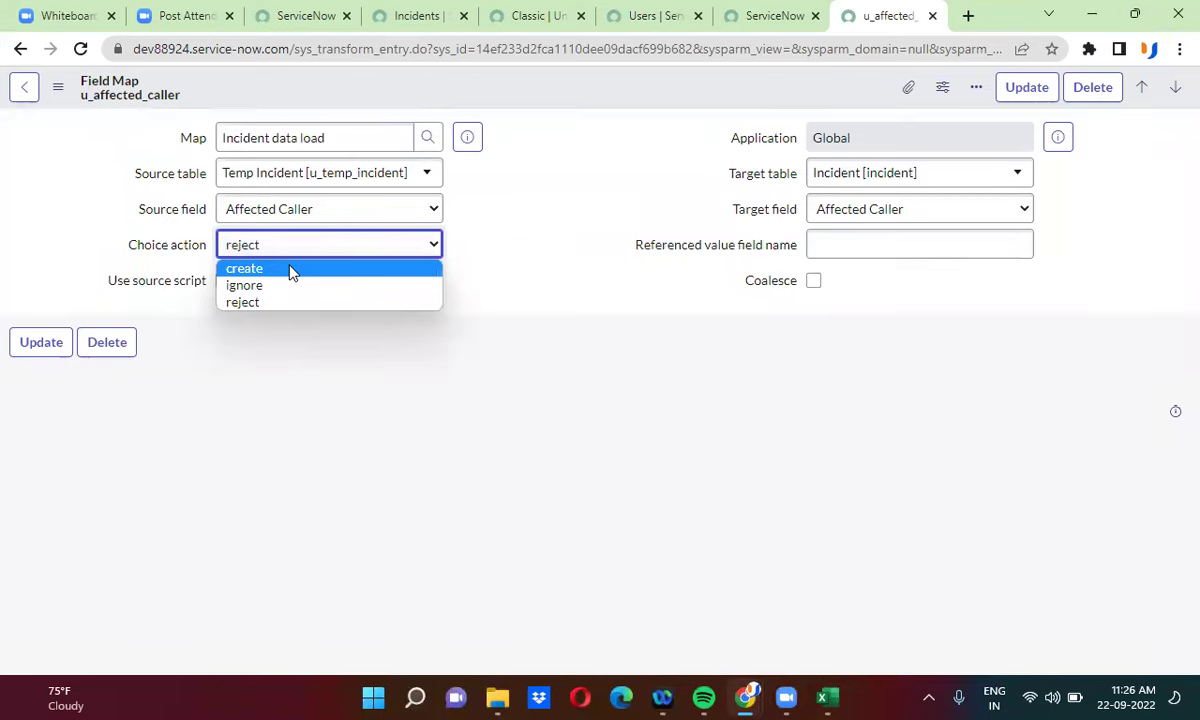
{"action": "left_click", "coordinate": [291, 269]}
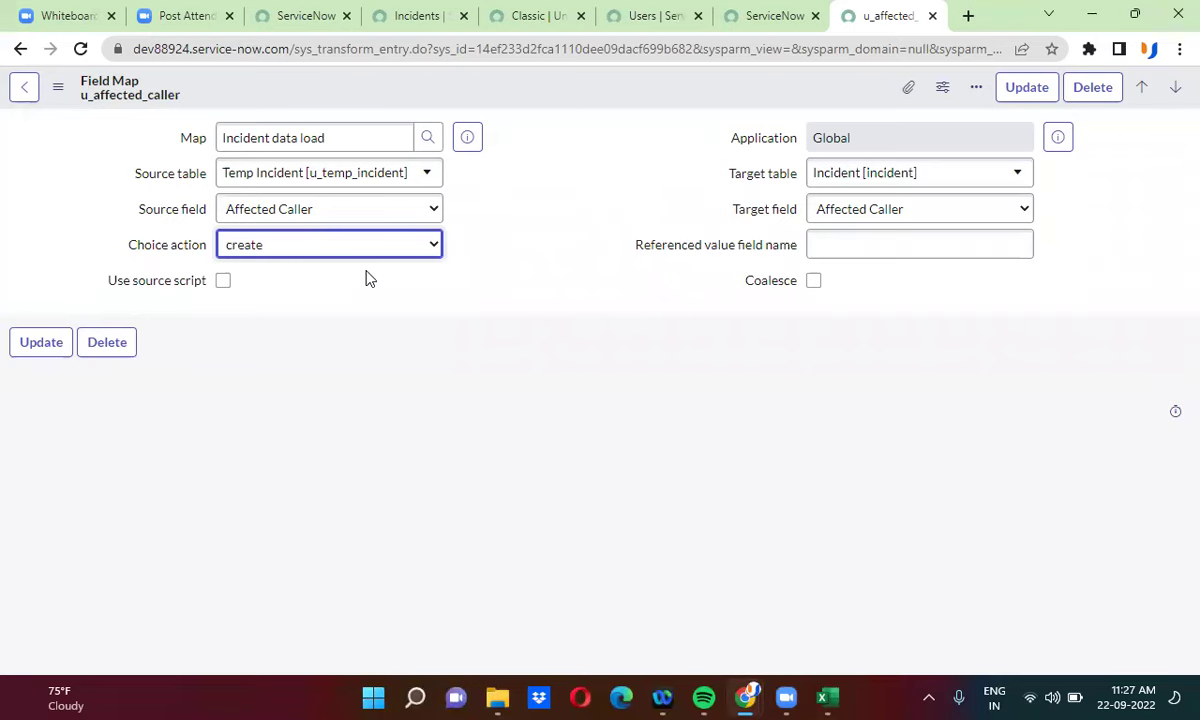
{"action": "left_click", "coordinate": [323, 252]}
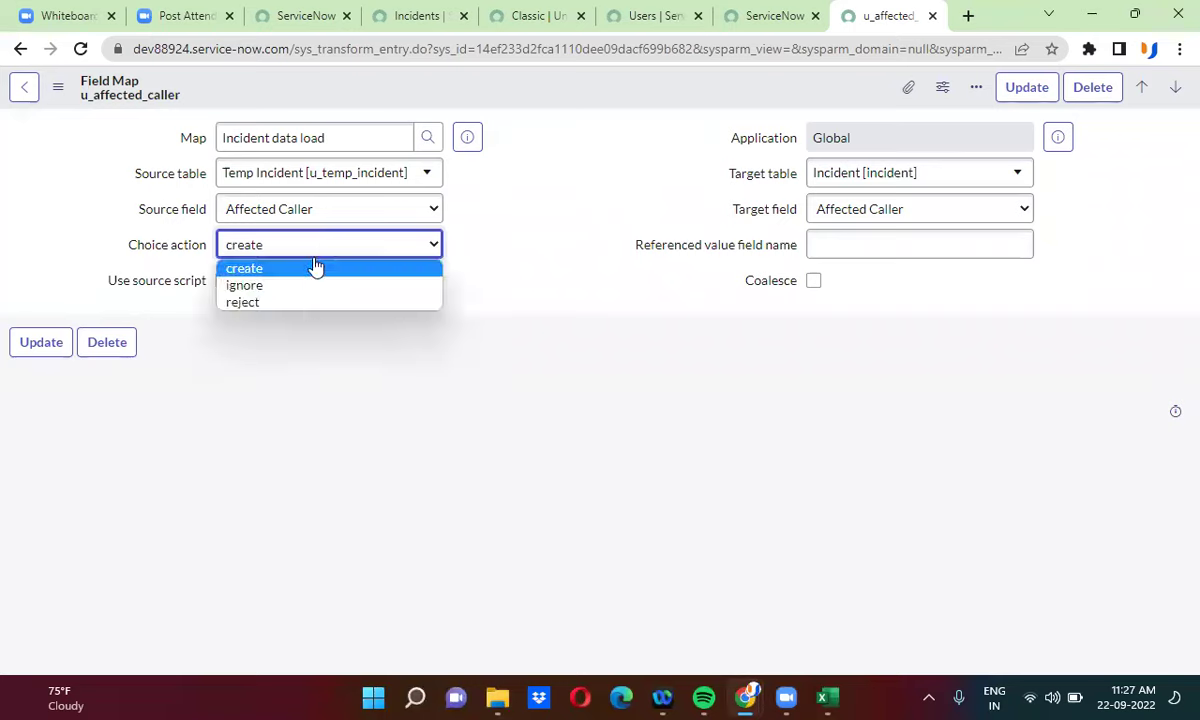
{"action": "left_click", "coordinate": [312, 288]}
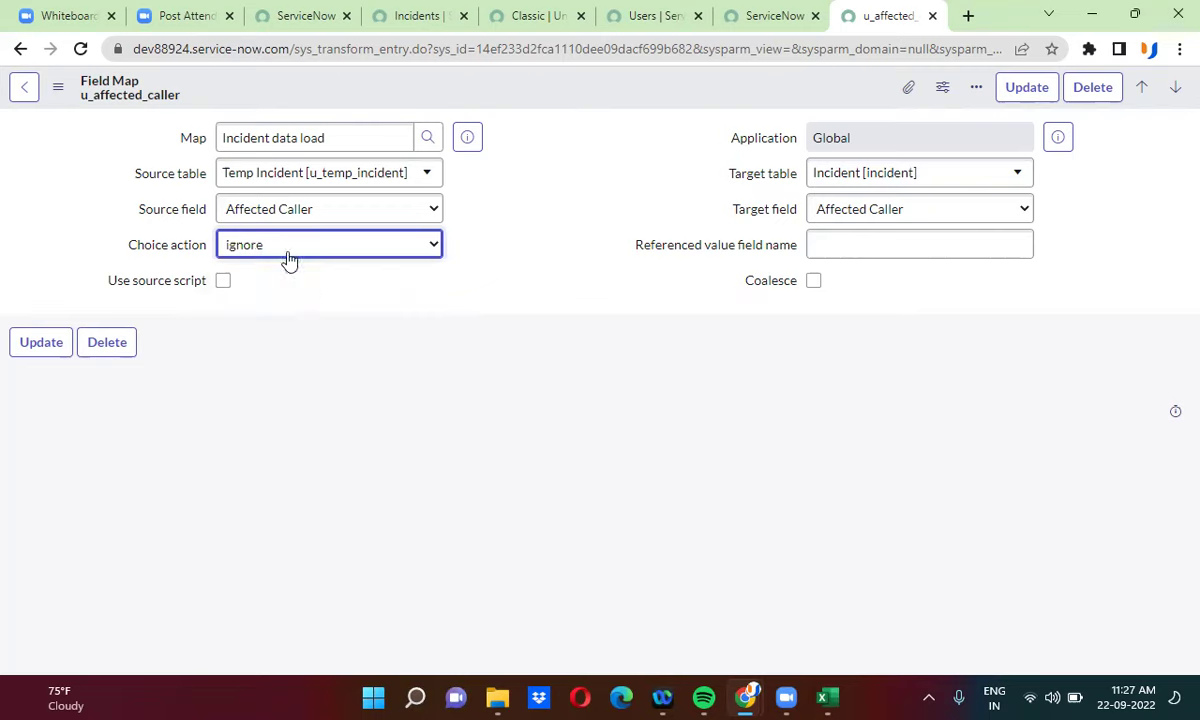
{"action": "left_click", "coordinate": [281, 249]}
{"action": "left_click", "coordinate": [281, 303]}
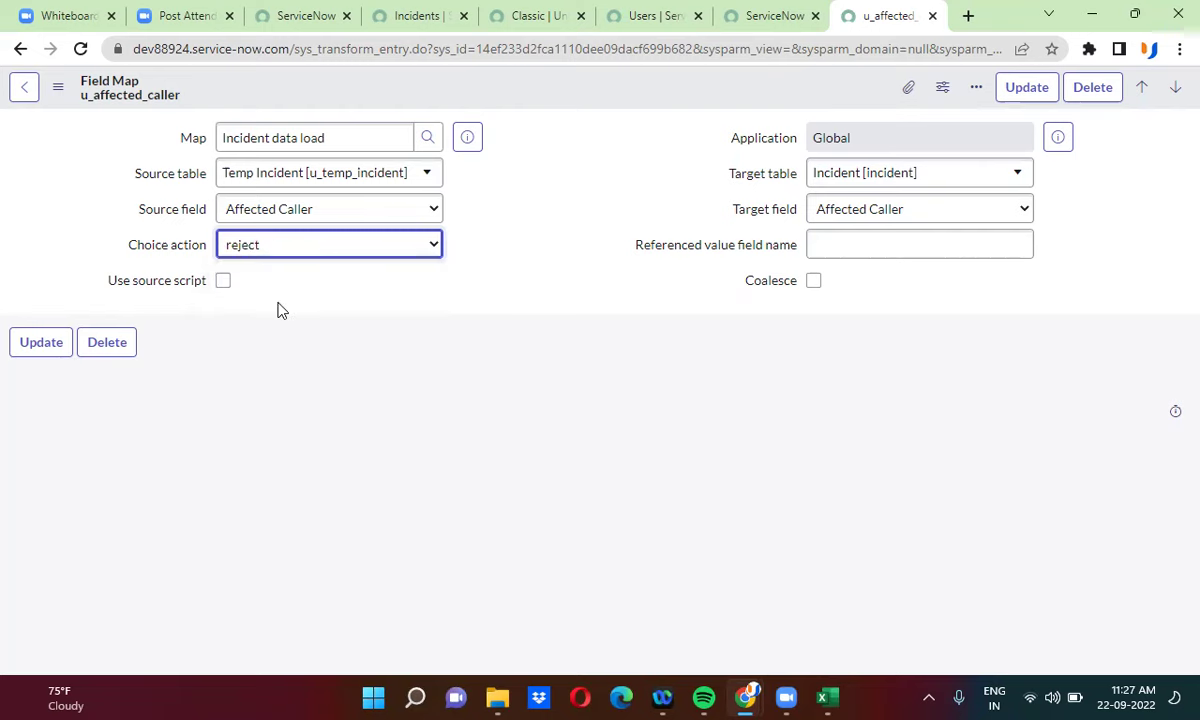